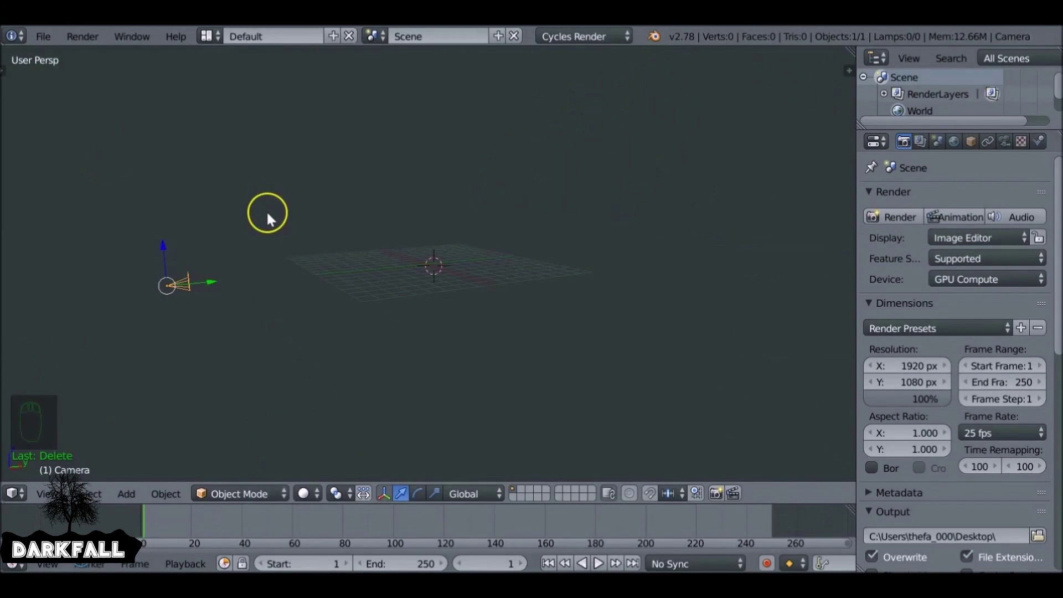
- Bring up the Editor Type menu from the 3D View header
{"action": "left_click", "coordinate": [17, 492]}
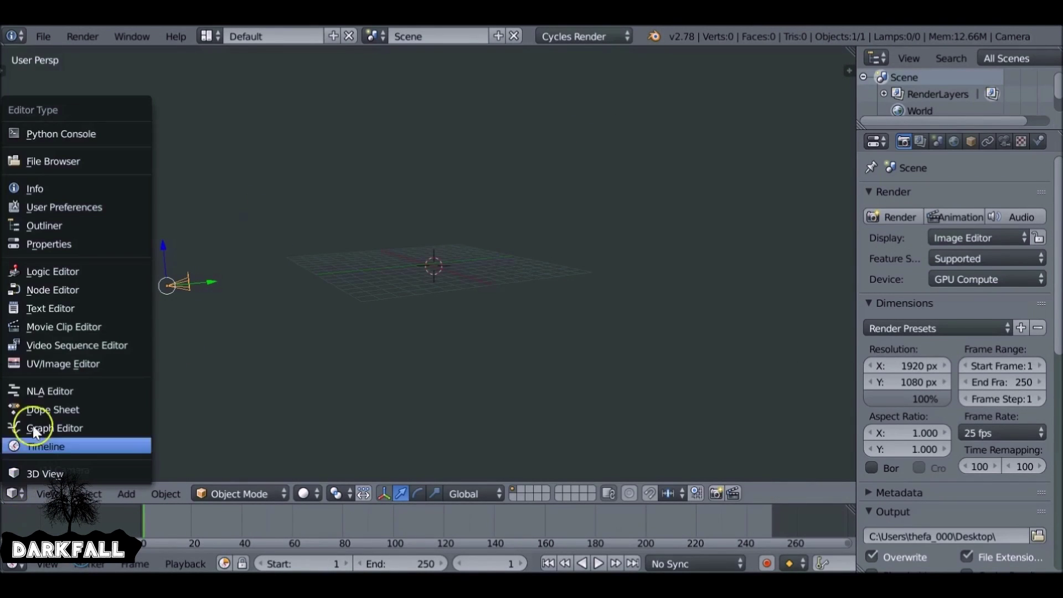
- Load Traffic.mp4 from Desktop/Tutorials/TrafficRemoval into the Movie Clip Editor
{"action": "left_click", "coordinate": [104, 329]}
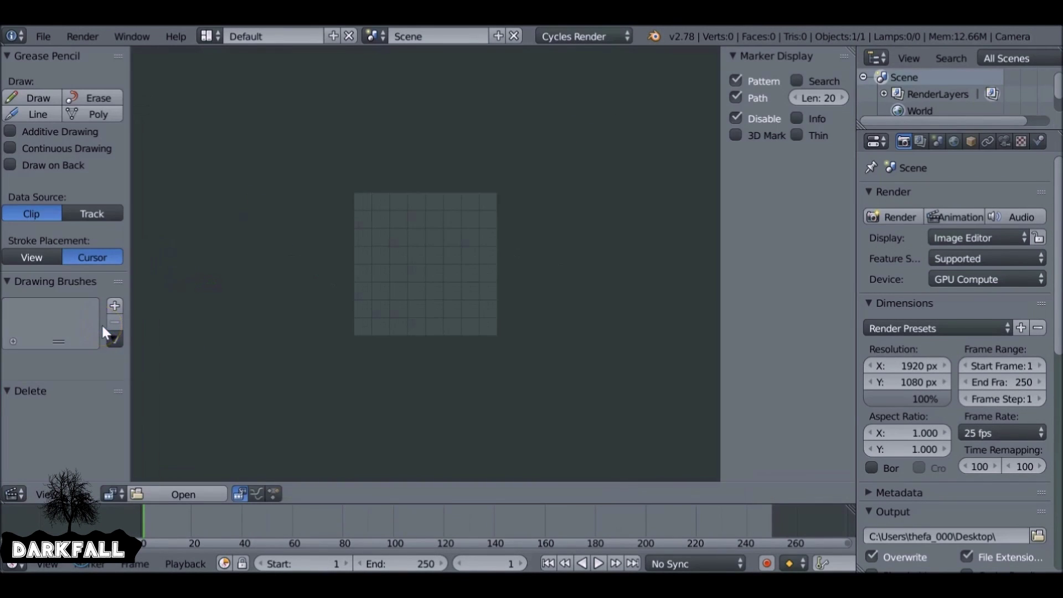
{"action": "left_click", "coordinate": [180, 493]}
{"action": "left_click", "coordinate": [227, 117]}
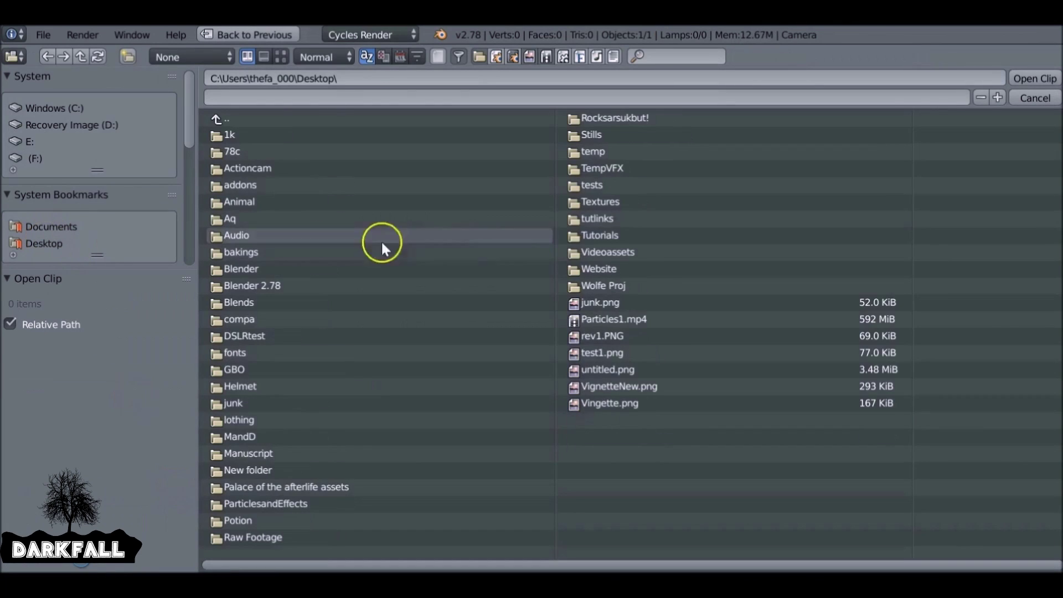
{"action": "left_click", "coordinate": [586, 247]}
{"action": "scroll", "coordinate": [659, 548], "scroll_direction": "down", "scroll_amount": 5}
{"action": "left_click", "coordinate": [756, 386]}
{"action": "left_click", "coordinate": [244, 151]}
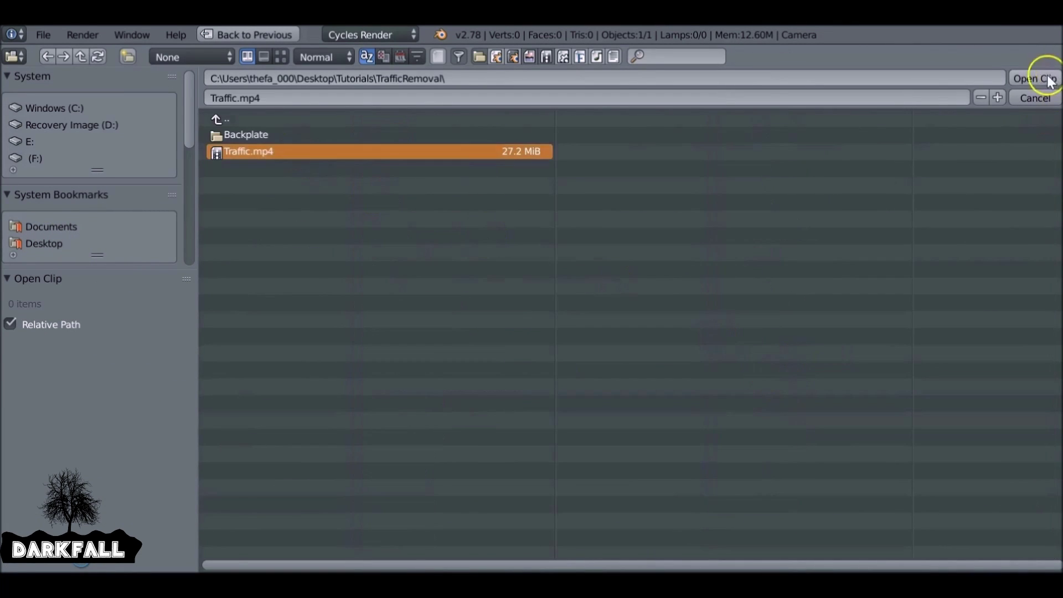
{"action": "left_click", "coordinate": [1033, 78]}
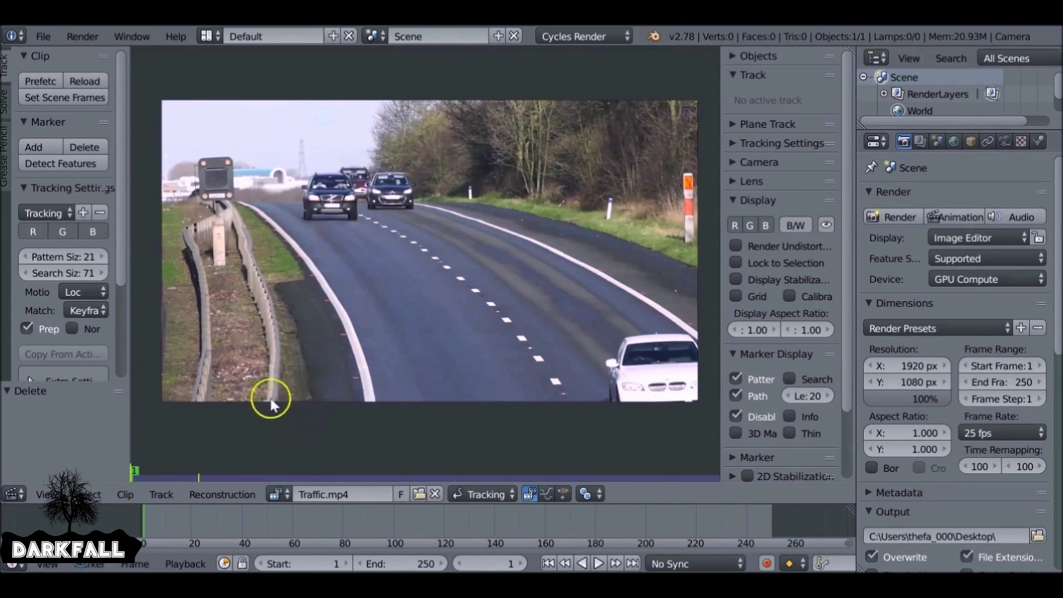
- Set the scene end frame to the clip's 489 frames and prefetch the clip into memory
{"action": "left_click", "coordinate": [41, 94]}
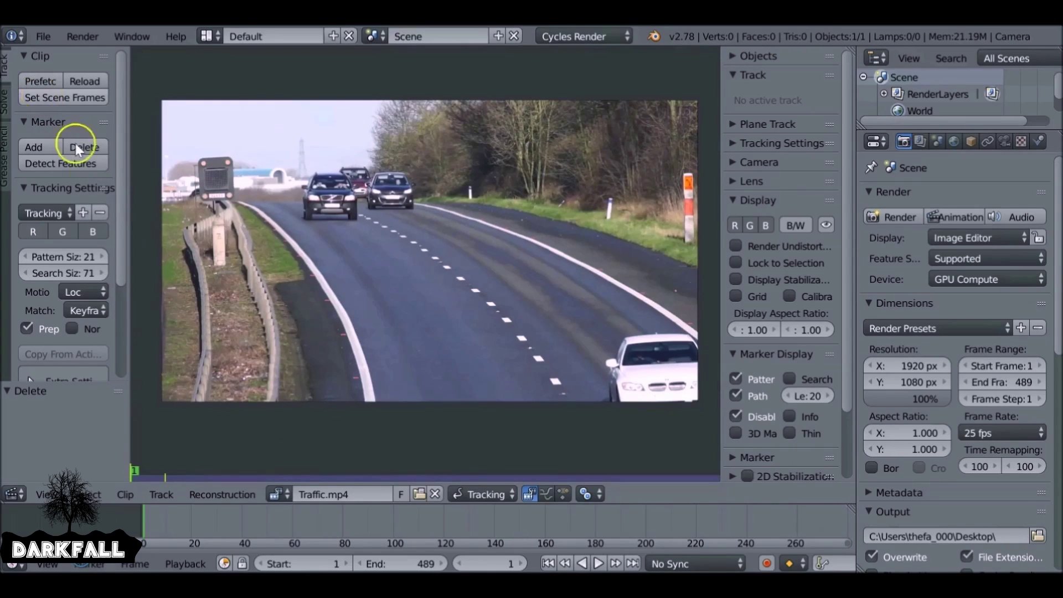
{"action": "scroll", "coordinate": [642, 519], "scroll_direction": "down", "scroll_amount": 6}
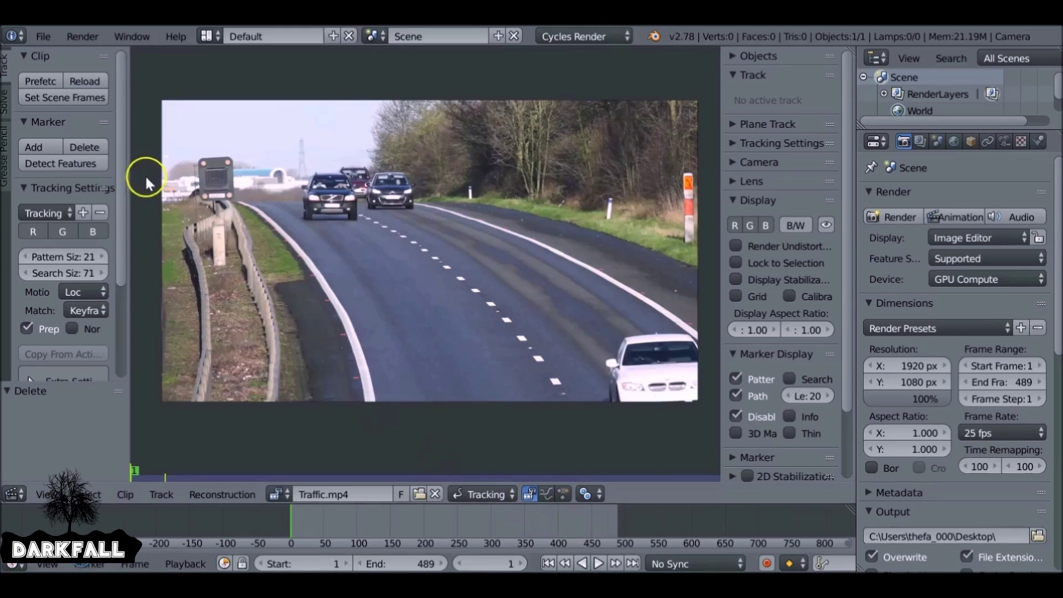
{"action": "left_click", "coordinate": [41, 82]}
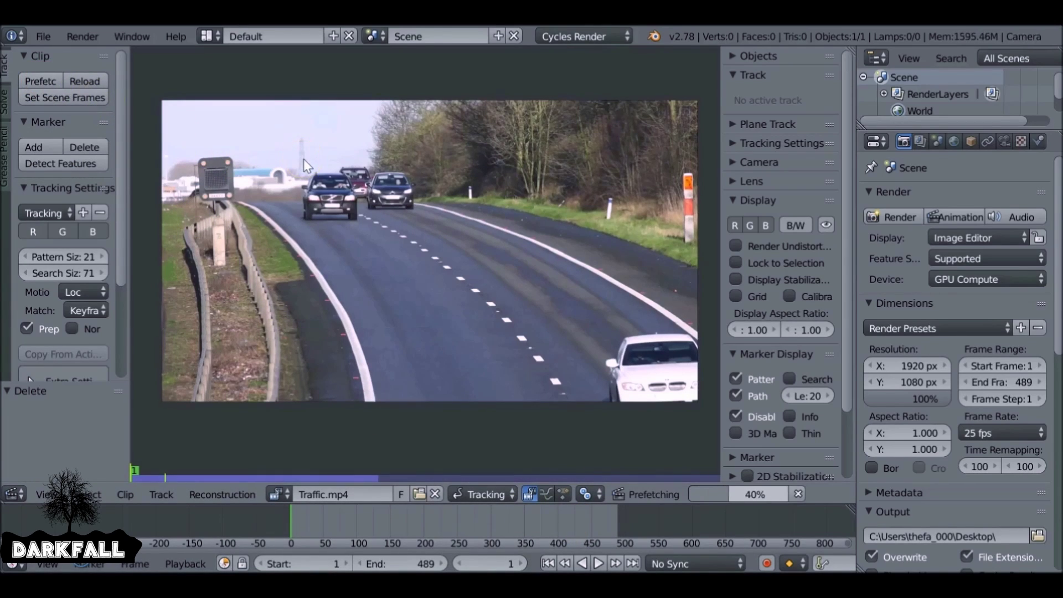
{"action": "left_click", "coordinate": [43, 36]}
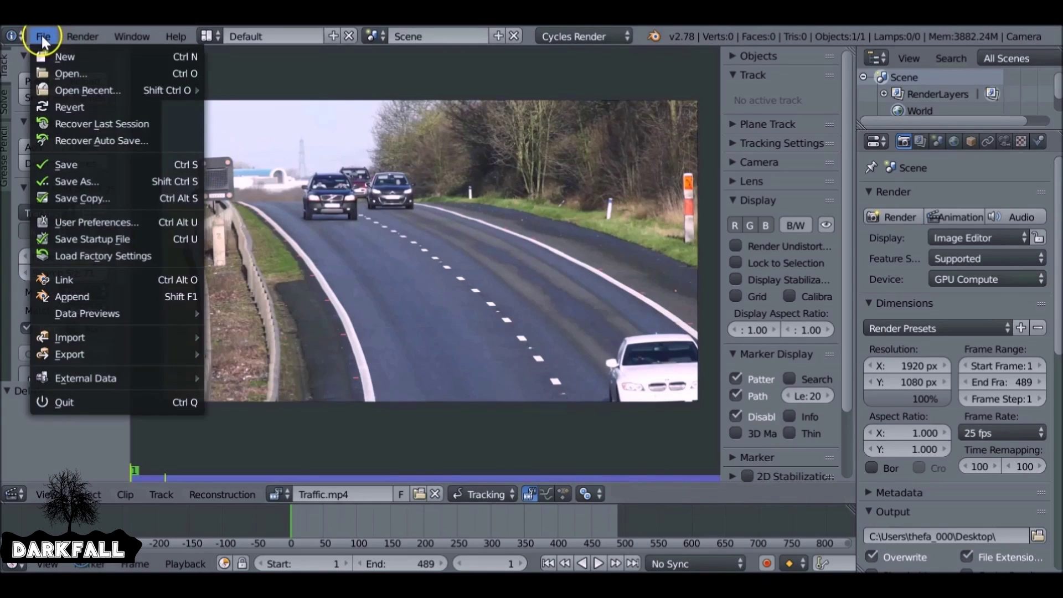
{"action": "left_click", "coordinate": [92, 218]}
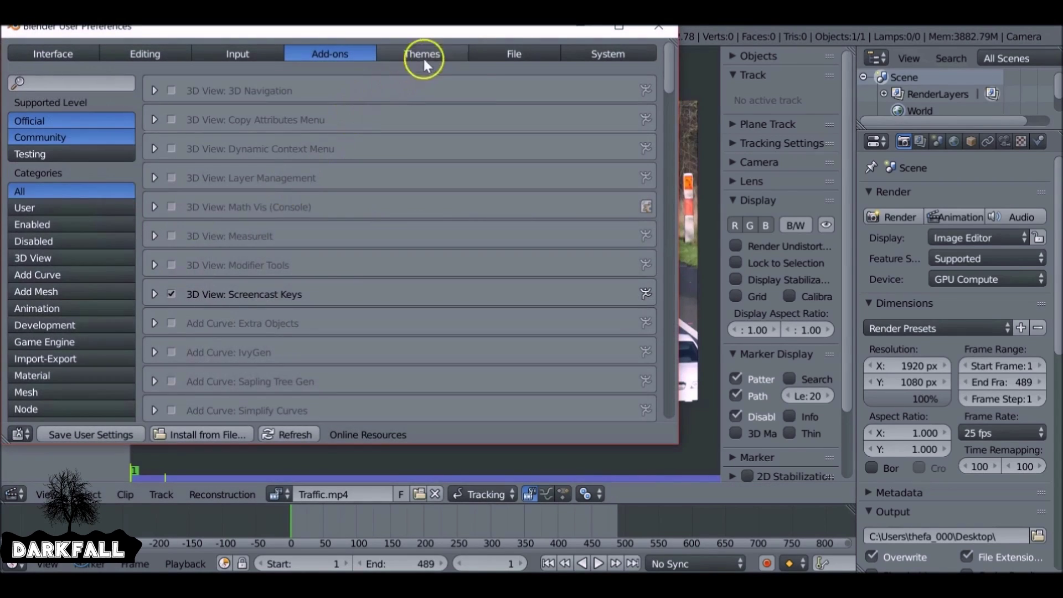
{"action": "left_click", "coordinate": [540, 53]}
{"action": "left_click", "coordinate": [622, 50]}
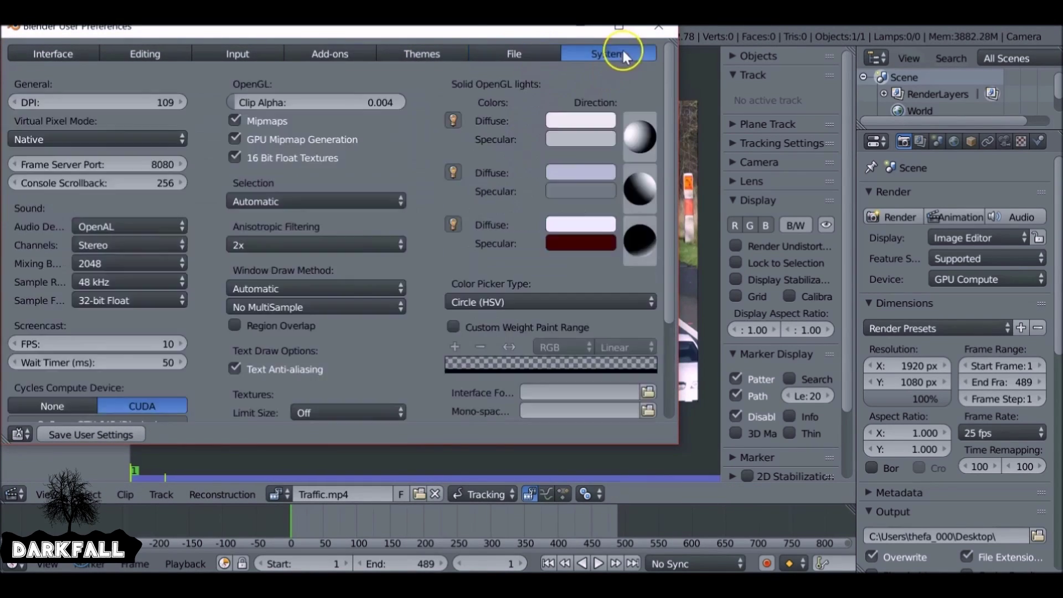
{"action": "scroll", "coordinate": [430, 225], "scroll_direction": "down", "scroll_amount": 5}
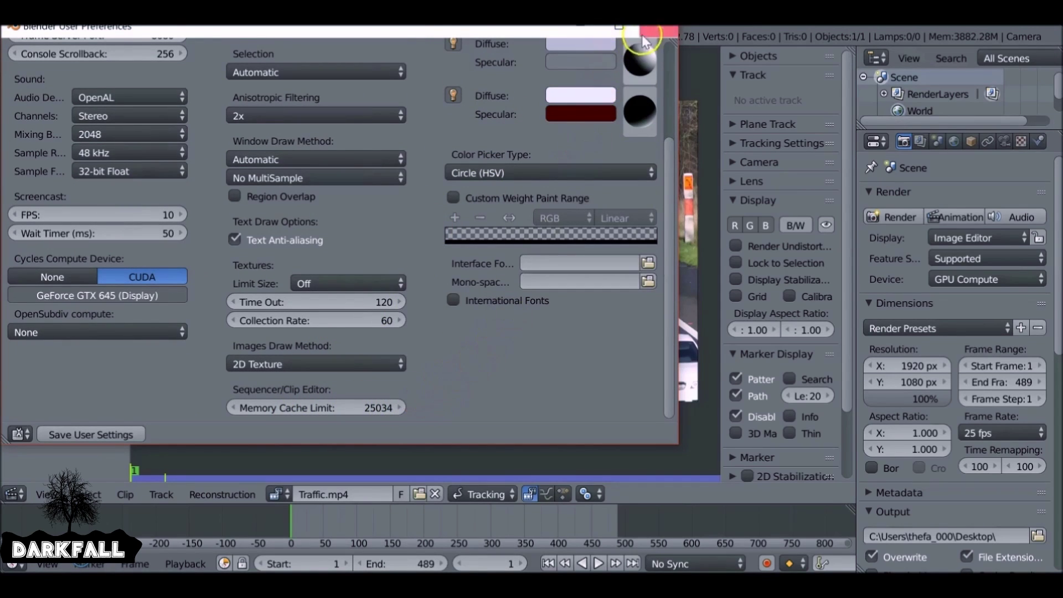
{"action": "left_click", "coordinate": [658, 28]}
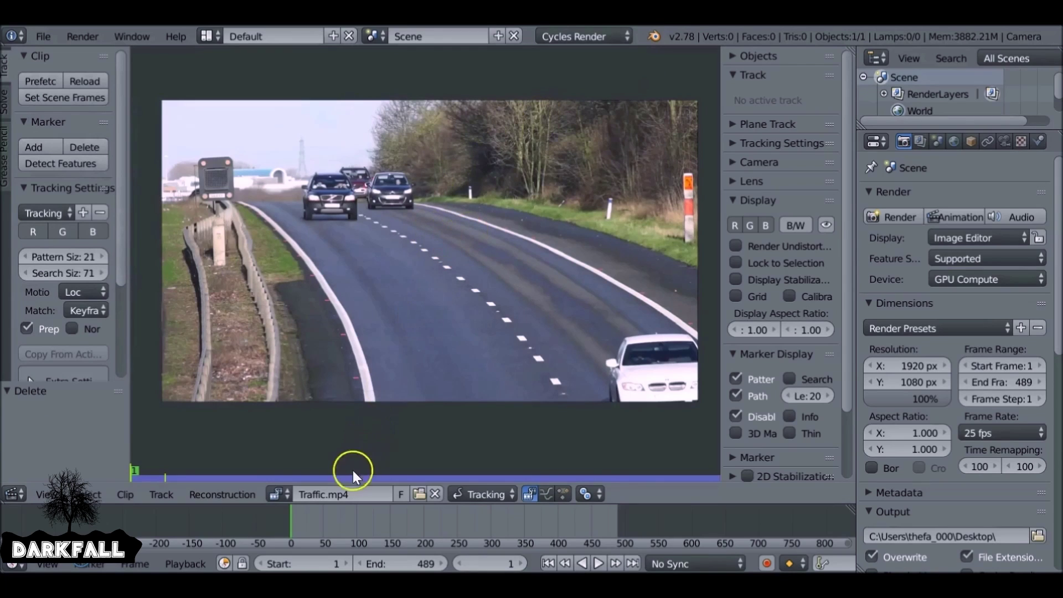
- Play and scrub the traffic clip, stop at frame 23, and render that frame
{"action": "key", "text": "alt+a"}
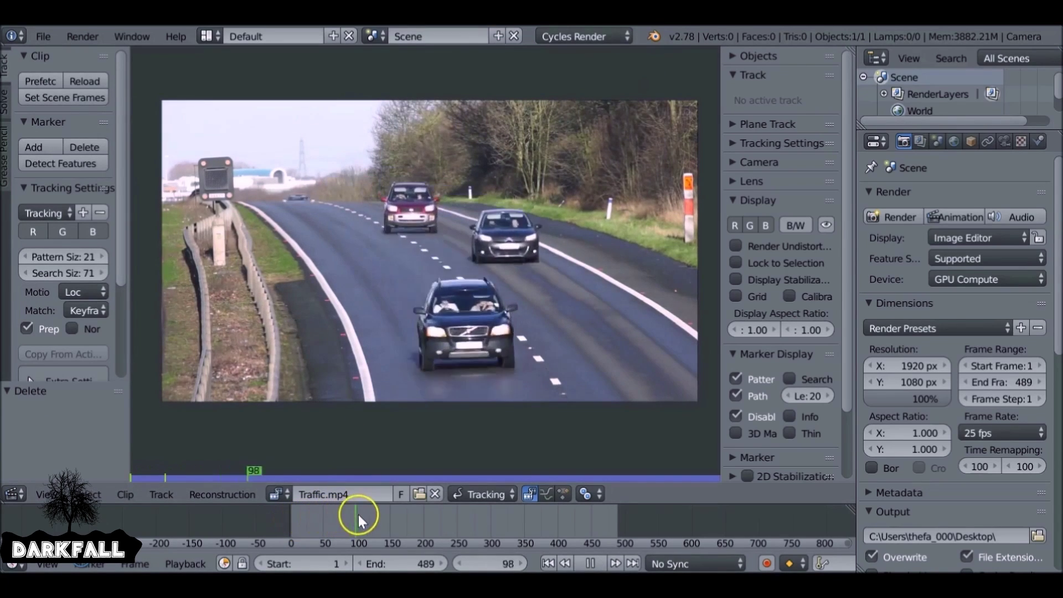
{"action": "left_click_drag", "start_coordinate": [357, 513], "coordinate": [505, 538]}
{"action": "key", "text": "alt+a"}
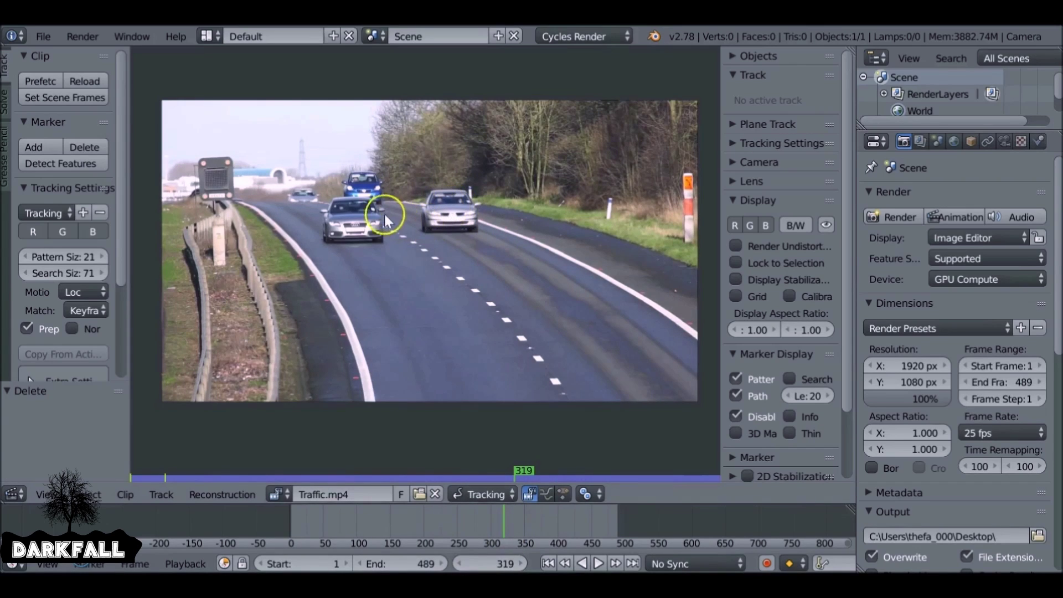
{"action": "left_click_drag", "start_coordinate": [503, 516], "coordinate": [301, 514]}
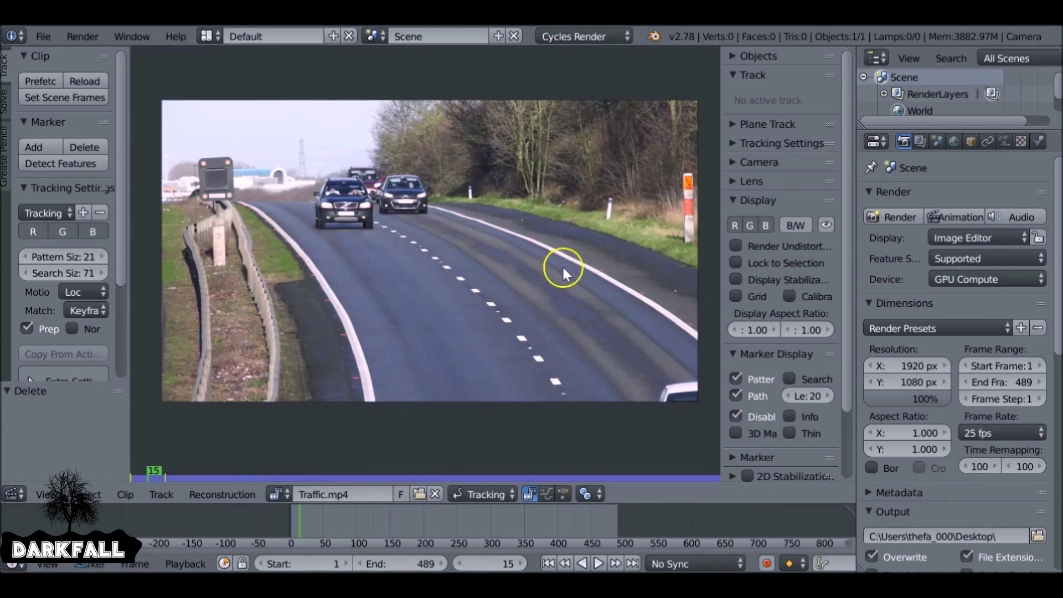
{"action": "key", "text": "alt+a"}
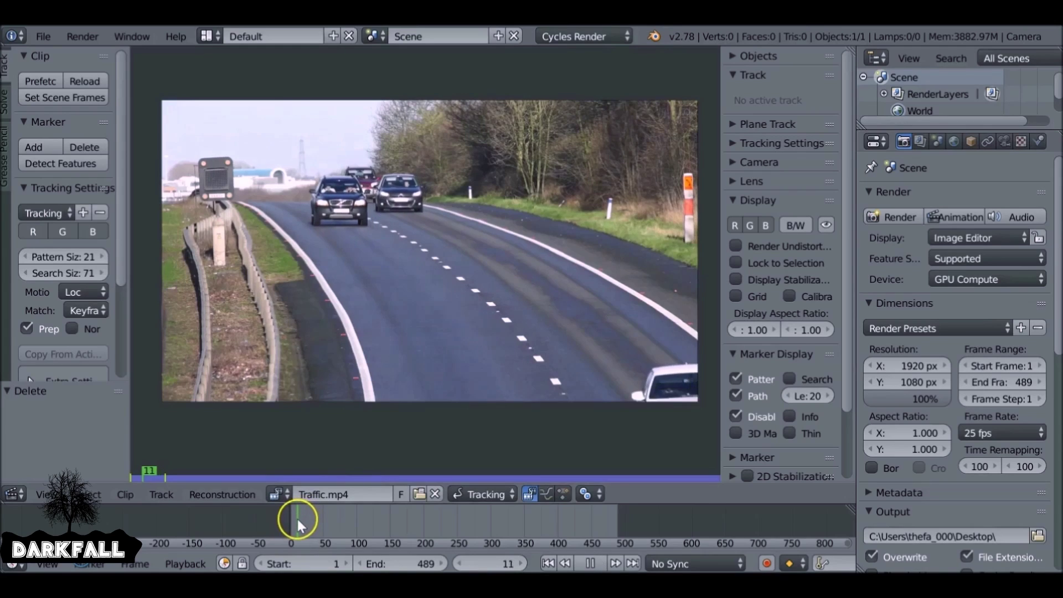
{"action": "key", "text": "alt+a"}
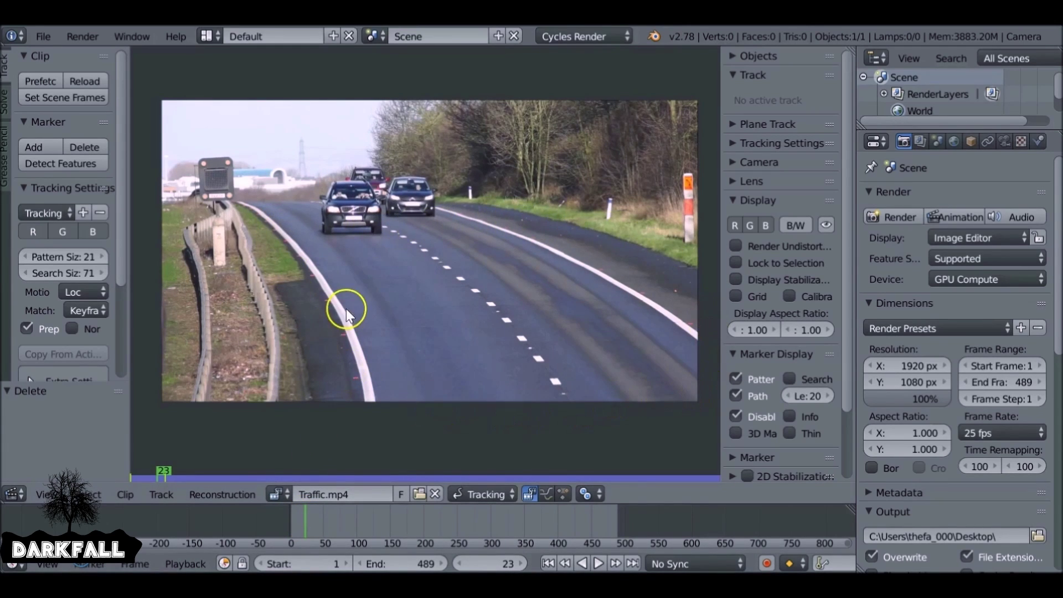
{"action": "left_click", "coordinate": [900, 215]}
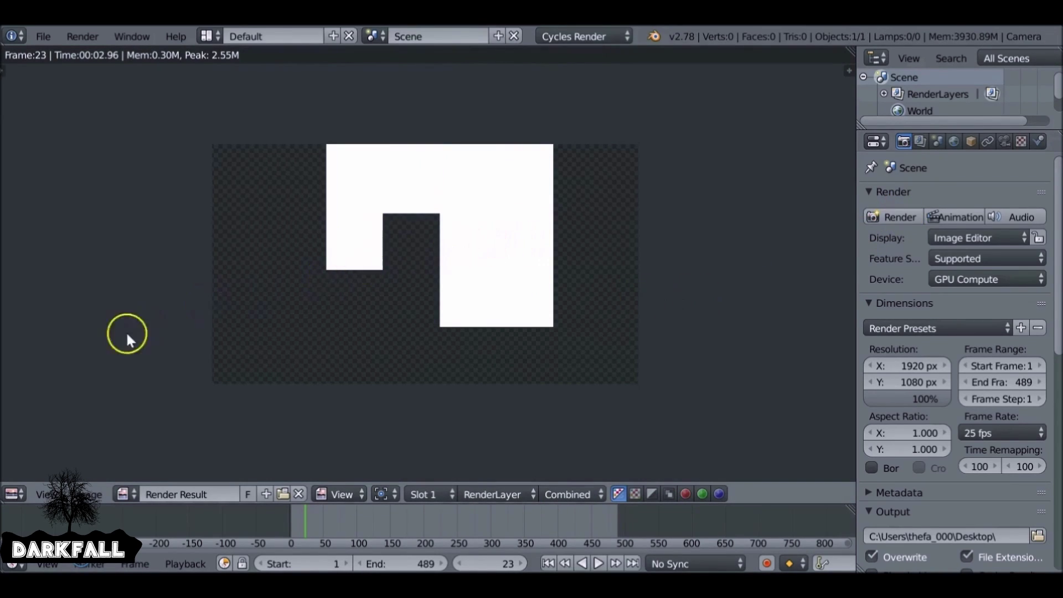
- Switch to the compositing node editor, delete the Render Layers node, and enable the backdrop
{"action": "left_click", "coordinate": [22, 493]}
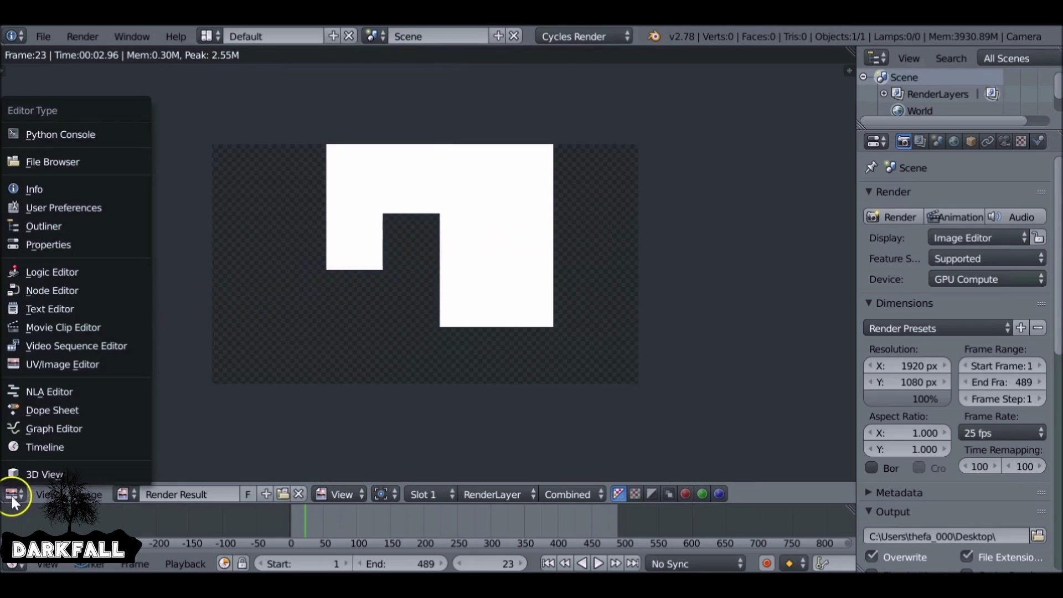
{"action": "left_click", "coordinate": [71, 286]}
{"action": "left_click_drag", "start_coordinate": [149, 297], "coordinate": [159, 211]}
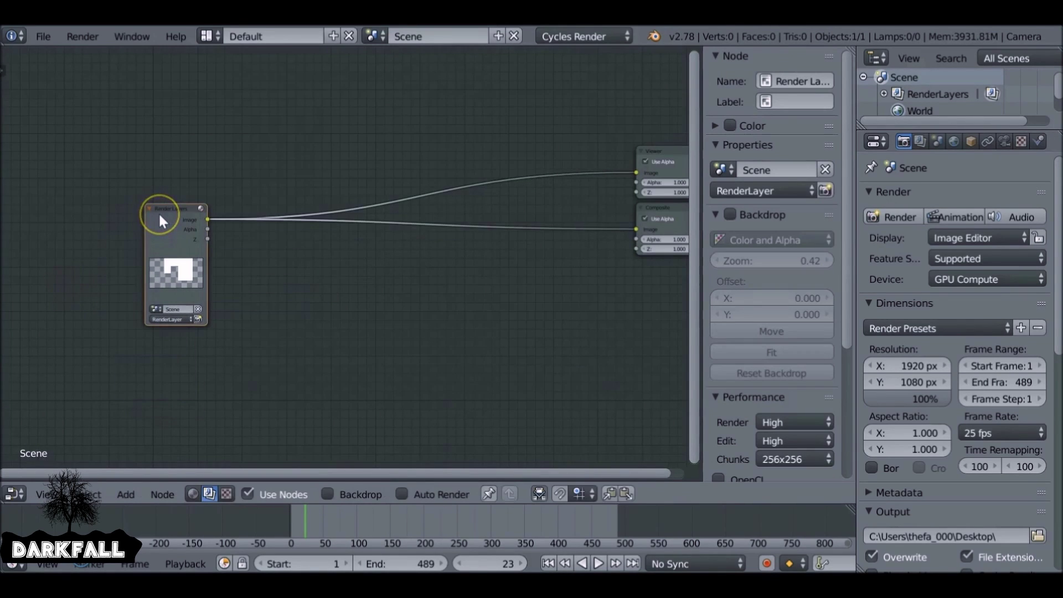
{"action": "key", "text": "x"}
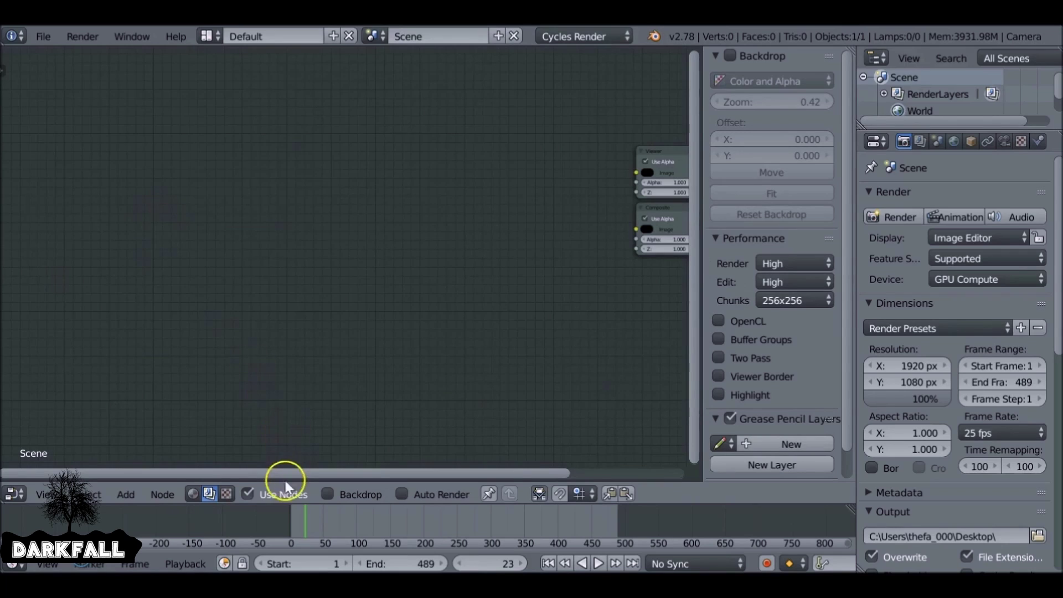
{"action": "left_click", "coordinate": [330, 494]}
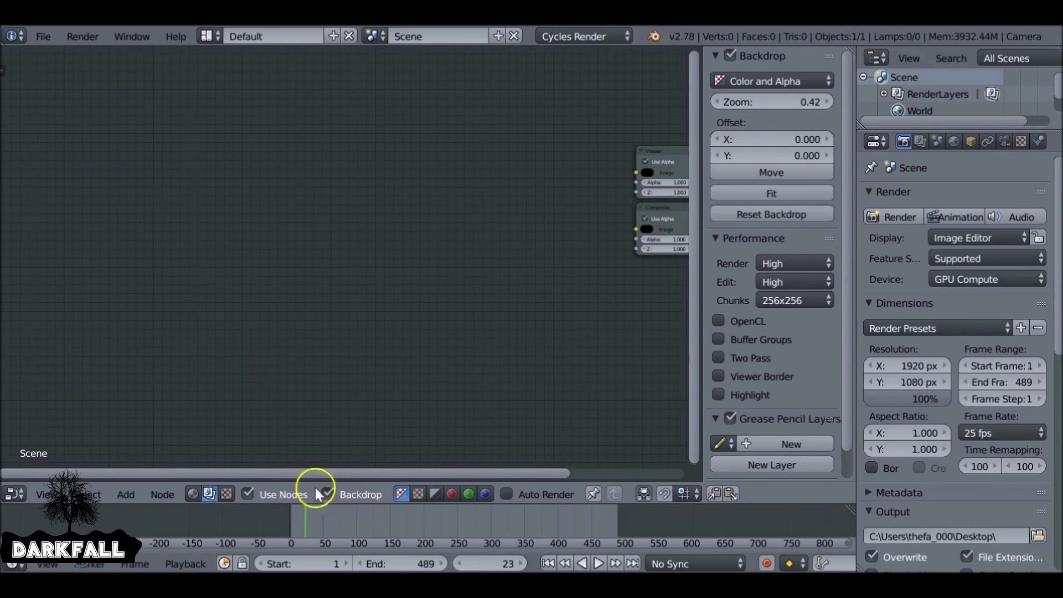
{"action": "key", "text": "Home"}
- Add a Movie Clip node and wire its image into both the Viewer and Composite nodes
{"action": "key", "text": "shift+a"}
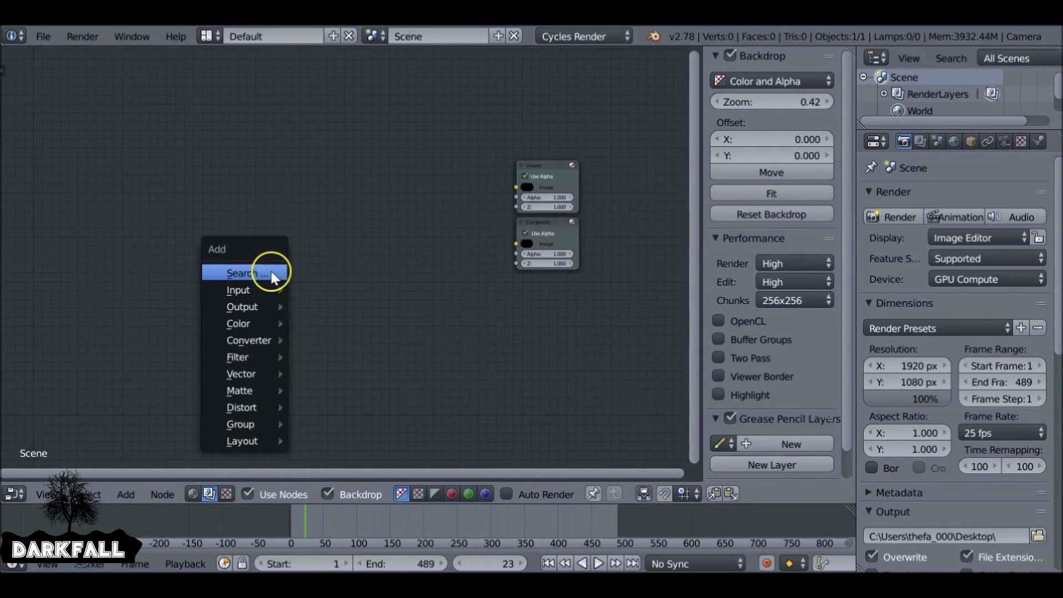
{"action": "mouse_move", "coordinate": [249, 289]}
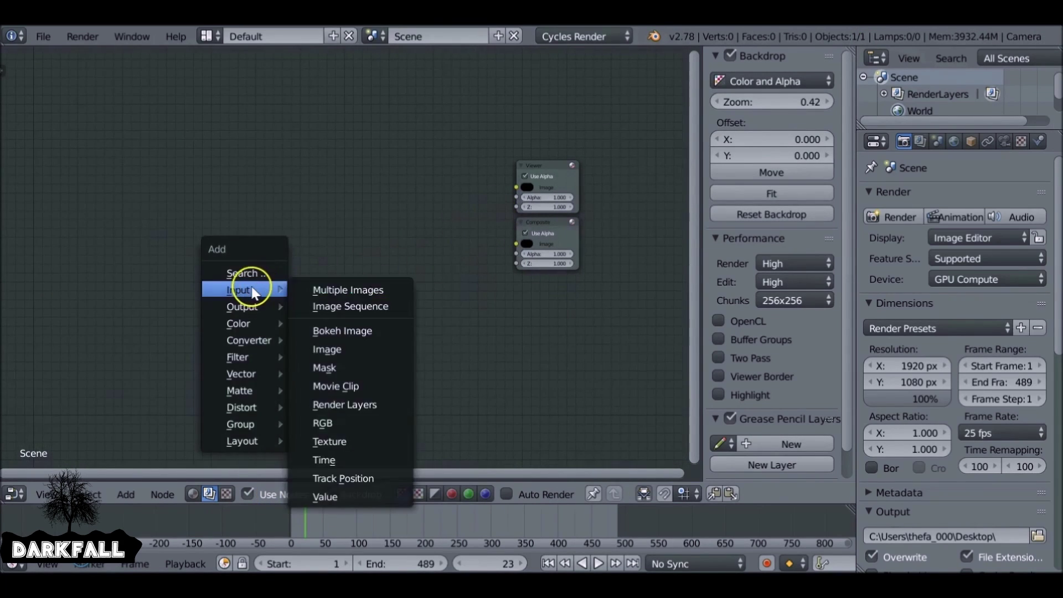
{"action": "left_click", "coordinate": [367, 384]}
{"action": "left_click", "coordinate": [295, 187]}
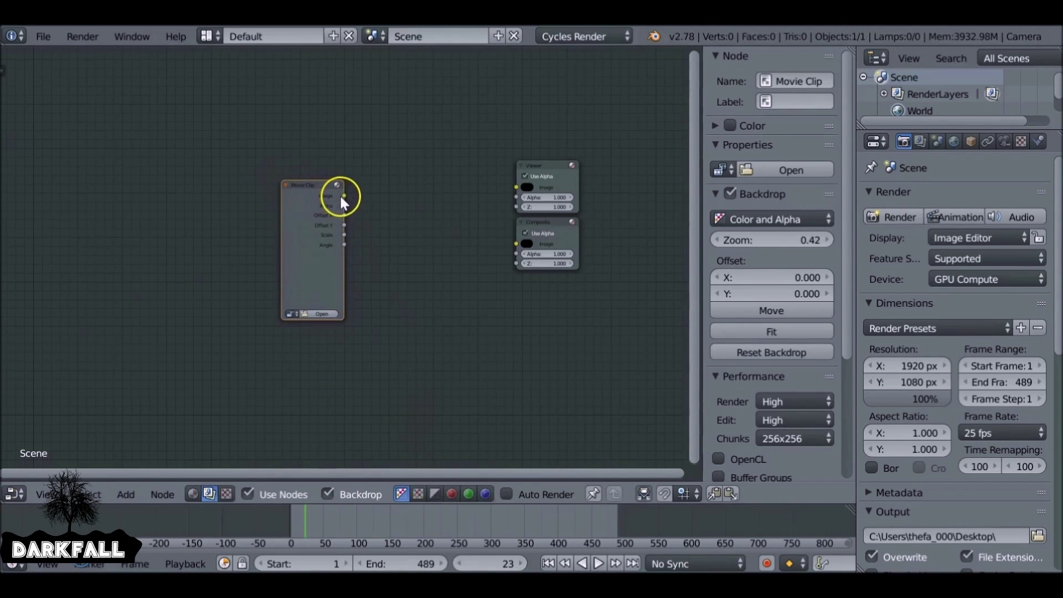
{"action": "left_click_drag", "start_coordinate": [342, 196], "coordinate": [517, 187]}
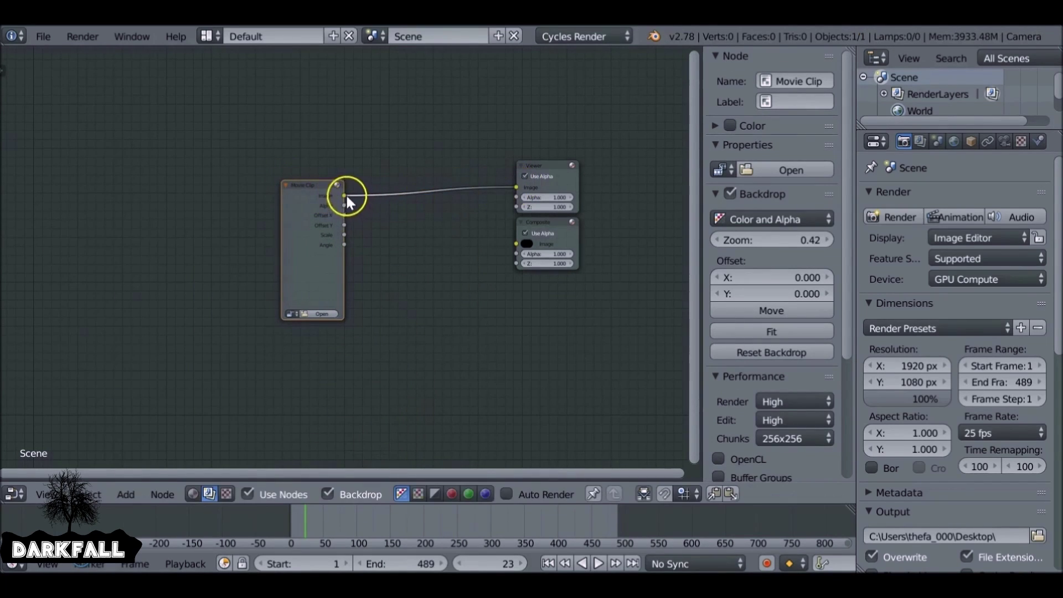
{"action": "left_click_drag", "start_coordinate": [344, 196], "coordinate": [516, 244]}
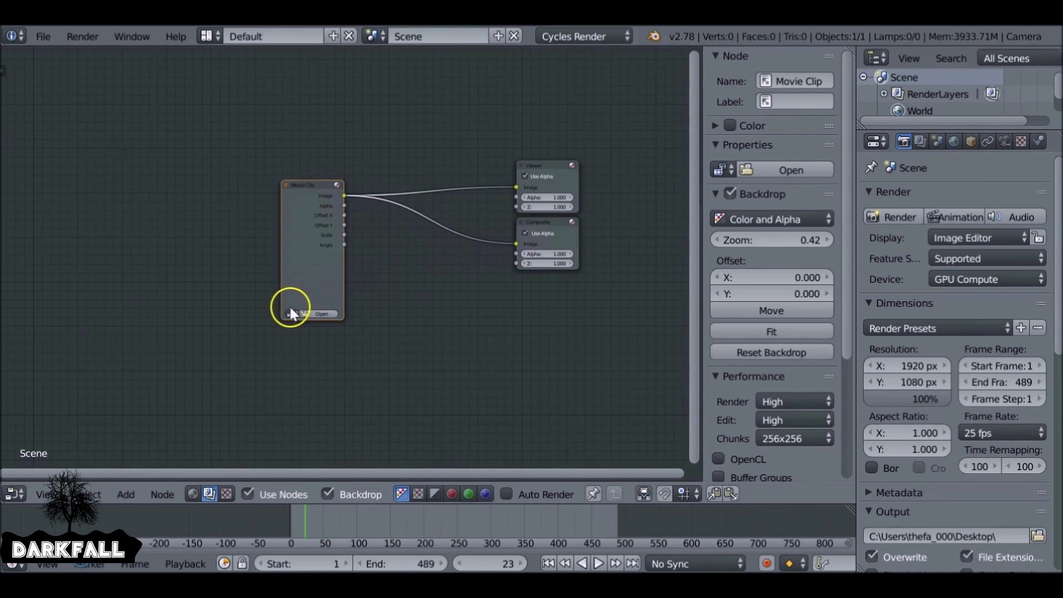
- Load Traffic.mp4 into the Movie Clip node and shift the nodes over the backdrop
{"action": "scroll", "coordinate": [287, 313], "scroll_direction": "up", "scroll_amount": 4}
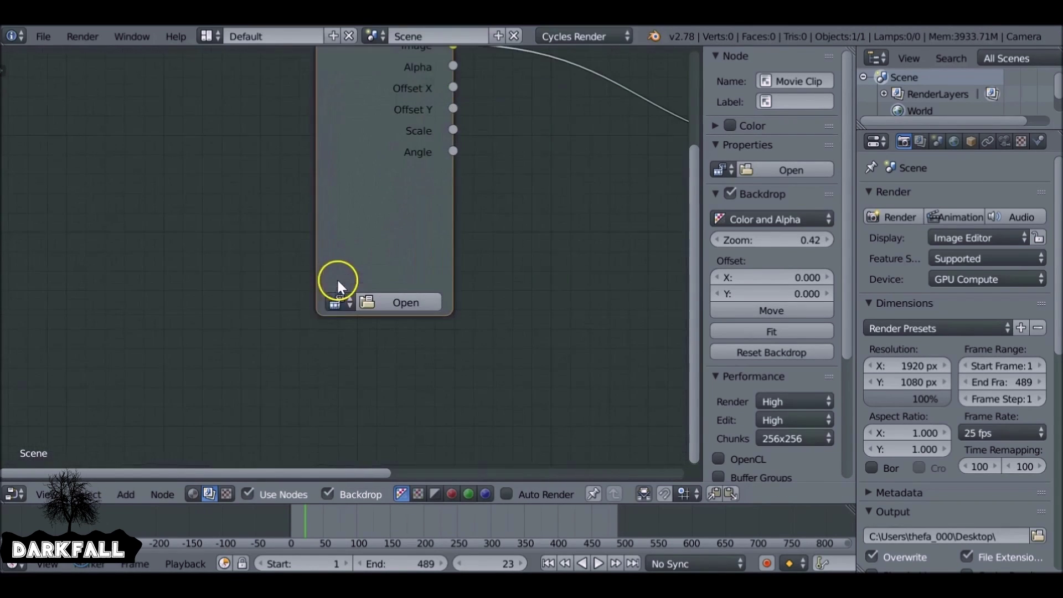
{"action": "left_click", "coordinate": [335, 303]}
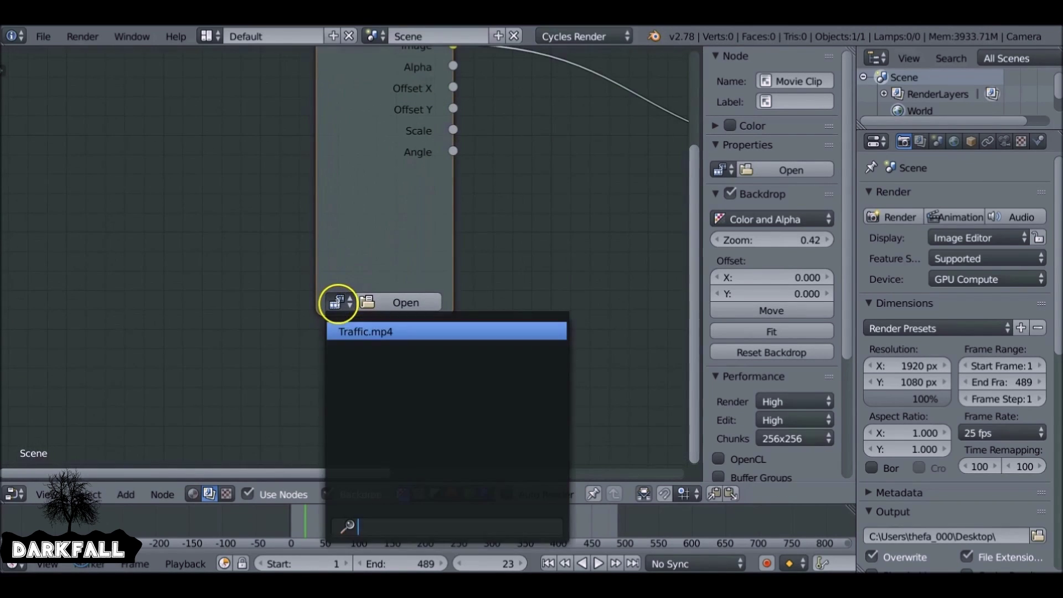
{"action": "left_click", "coordinate": [399, 332]}
{"action": "scroll", "coordinate": [387, 276], "scroll_direction": "down", "scroll_amount": 3}
{"action": "middle_click_drag", "start_coordinate": [384, 262], "coordinate": [165, 253]}
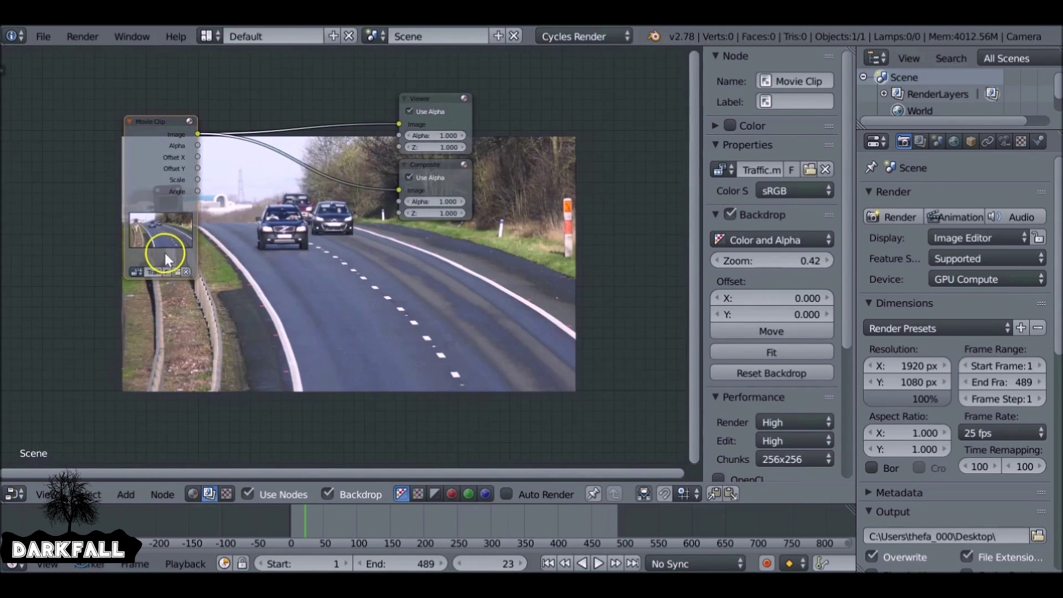
- Render frame 23 and save it as 1.png in Tutorials/TrafficRemoval/Backplate
{"action": "left_click", "coordinate": [913, 216]}
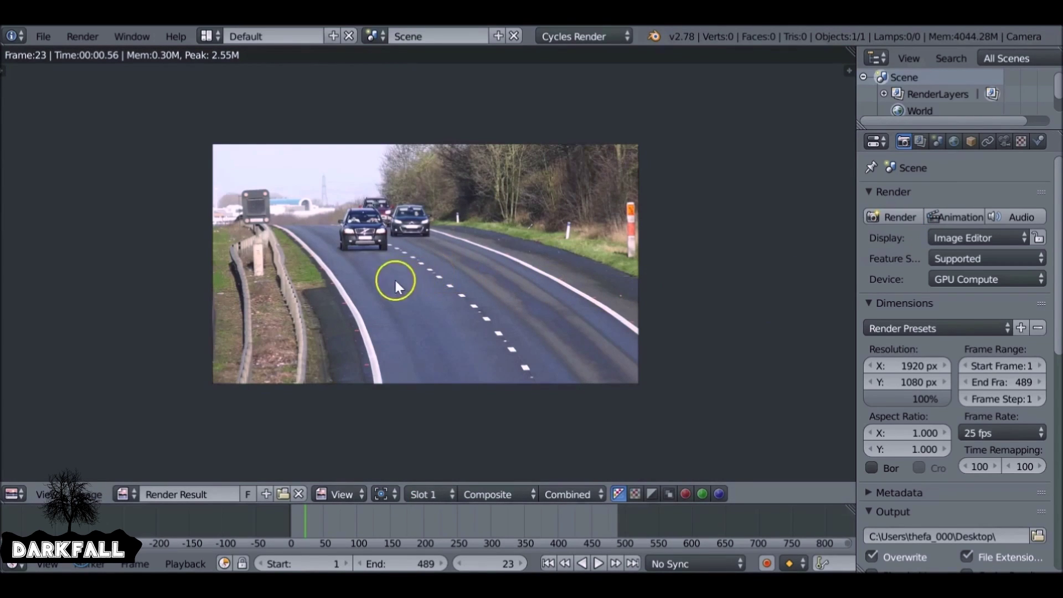
{"action": "key", "text": "F3"}
{"action": "left_click", "coordinate": [44, 243]}
{"action": "left_click", "coordinate": [723, 304]}
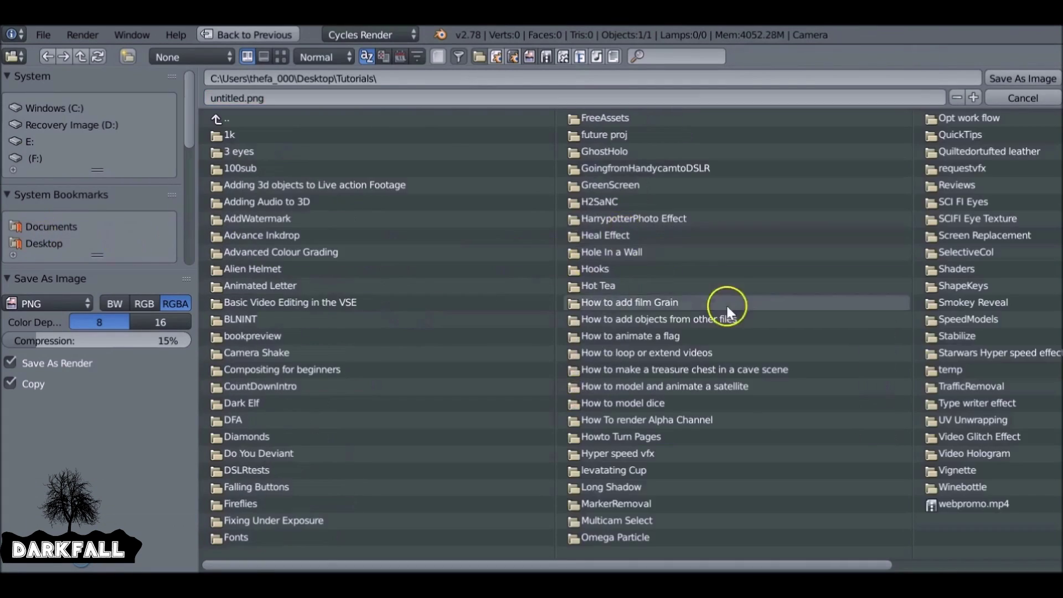
{"action": "scroll", "coordinate": [877, 429], "scroll_direction": "right", "scroll_amount": 2}
{"action": "left_click", "coordinate": [892, 386]}
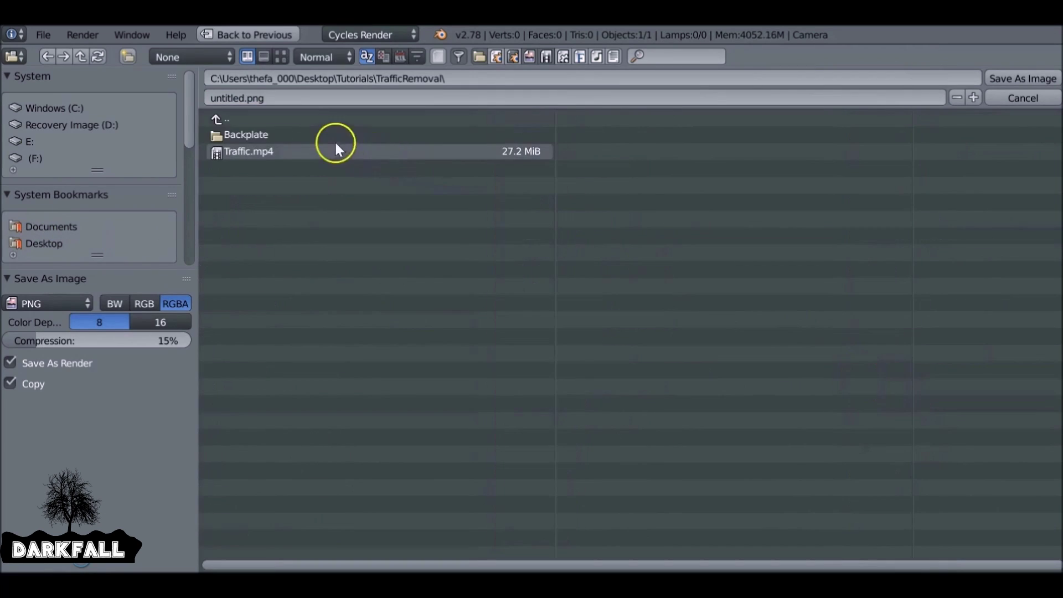
{"action": "left_click", "coordinate": [258, 134]}
{"action": "left_click", "coordinate": [248, 98]}
{"action": "type", "text": "1"}
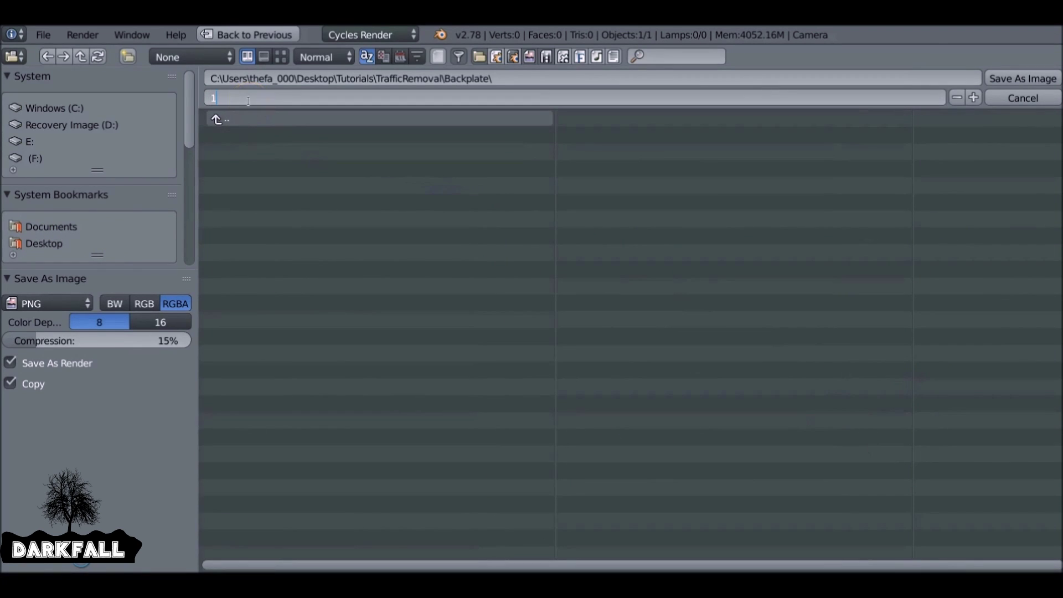
{"action": "key", "text": "Return"}
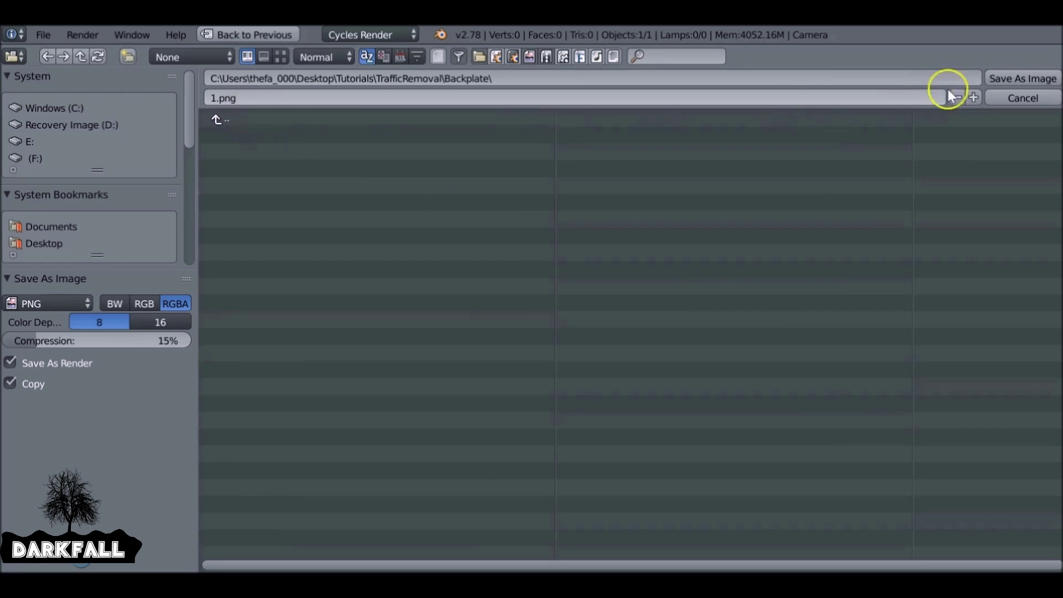
{"action": "left_click", "coordinate": [1030, 79]}
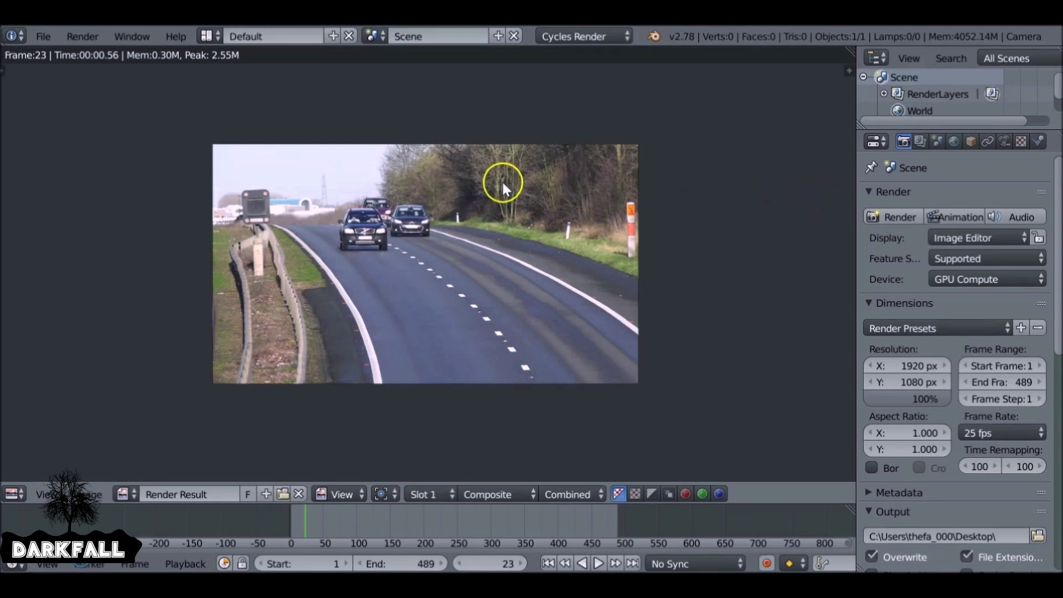
- Show the traffic clip in the Movie Clip Editor and stop it at frame 168
{"action": "left_click", "coordinate": [17, 490]}
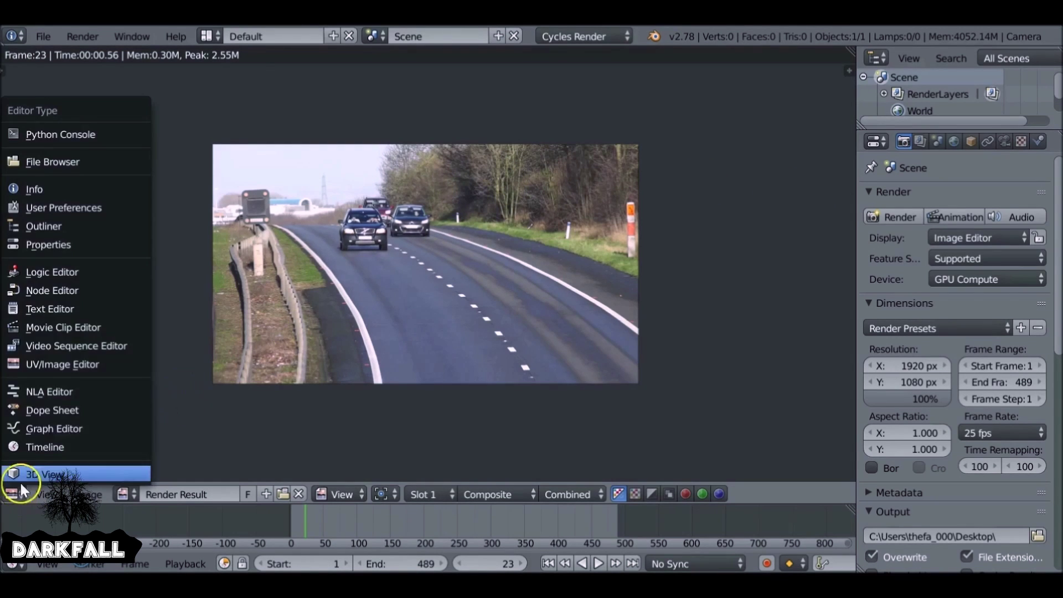
{"action": "left_click", "coordinate": [72, 327]}
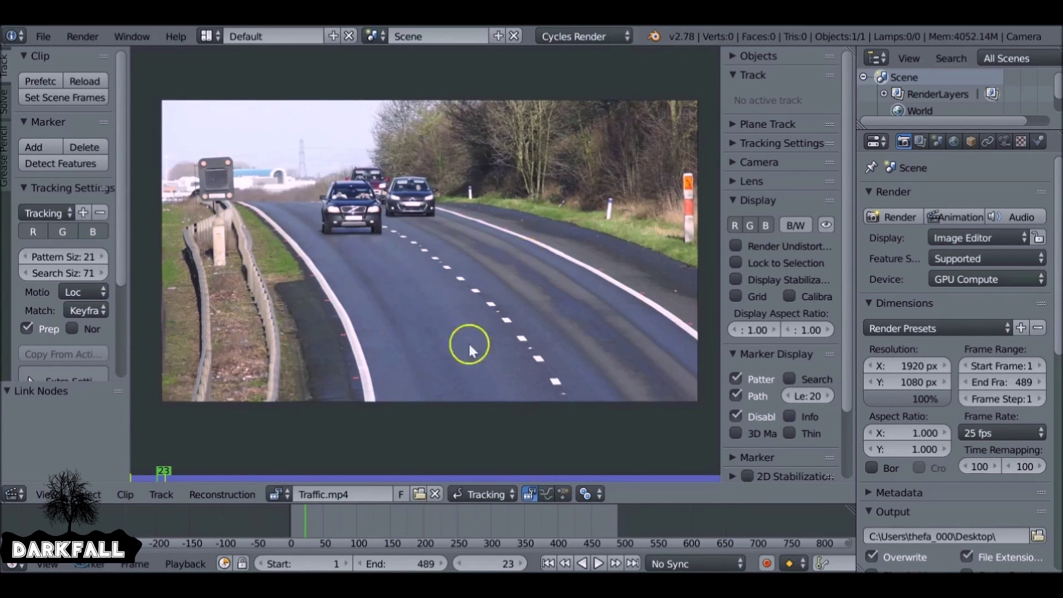
{"action": "key", "text": "alt+a"}
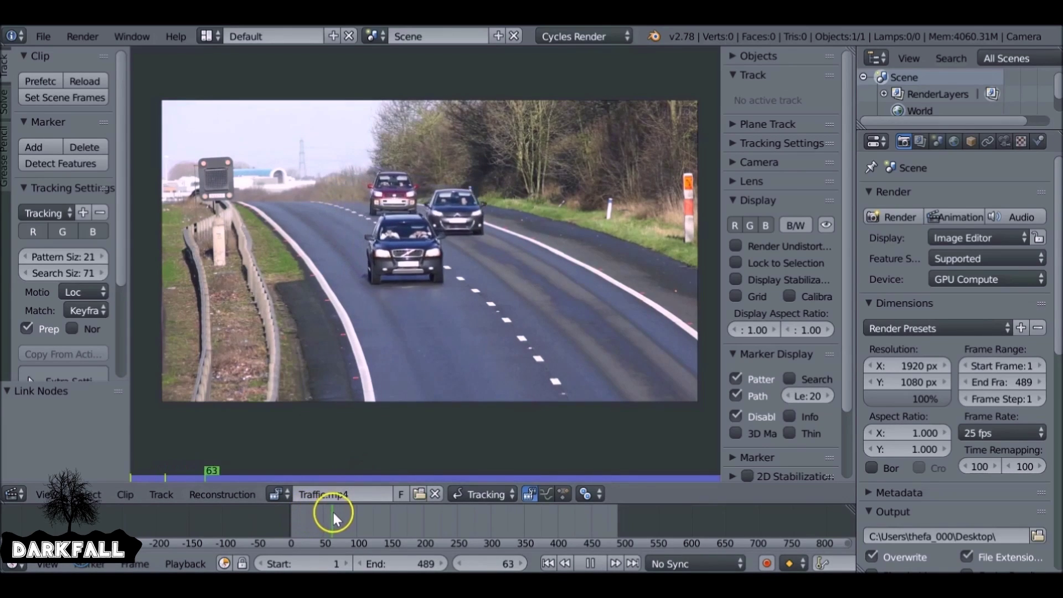
{"action": "left_click_drag", "start_coordinate": [334, 512], "coordinate": [401, 511]}
{"action": "left_click", "coordinate": [231, 235]}
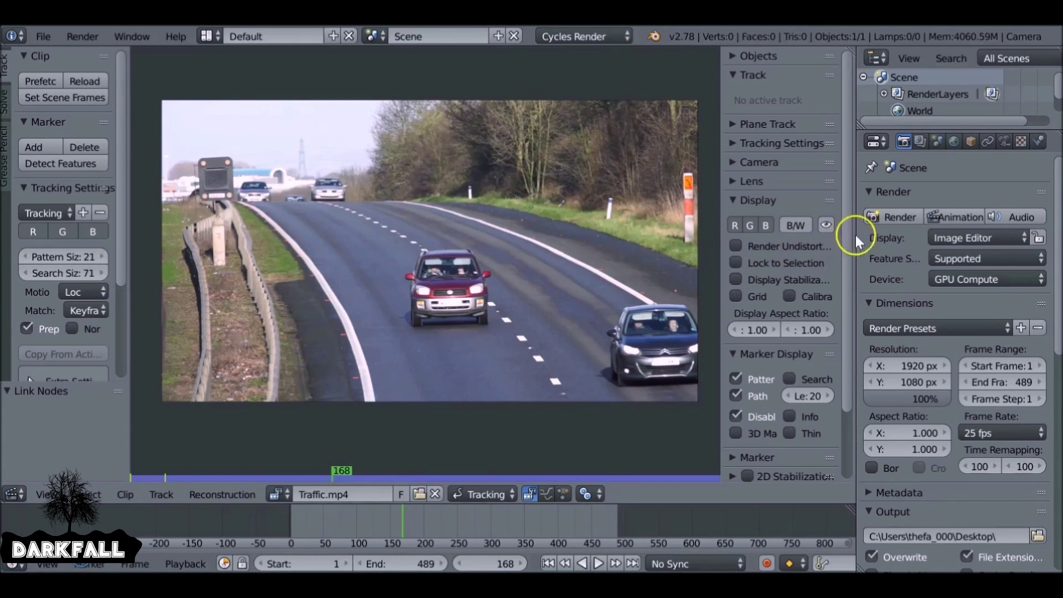
- Render frame 168, save it as 2.png in the Backplate folder, and return to the clip
{"action": "left_click", "coordinate": [879, 215]}
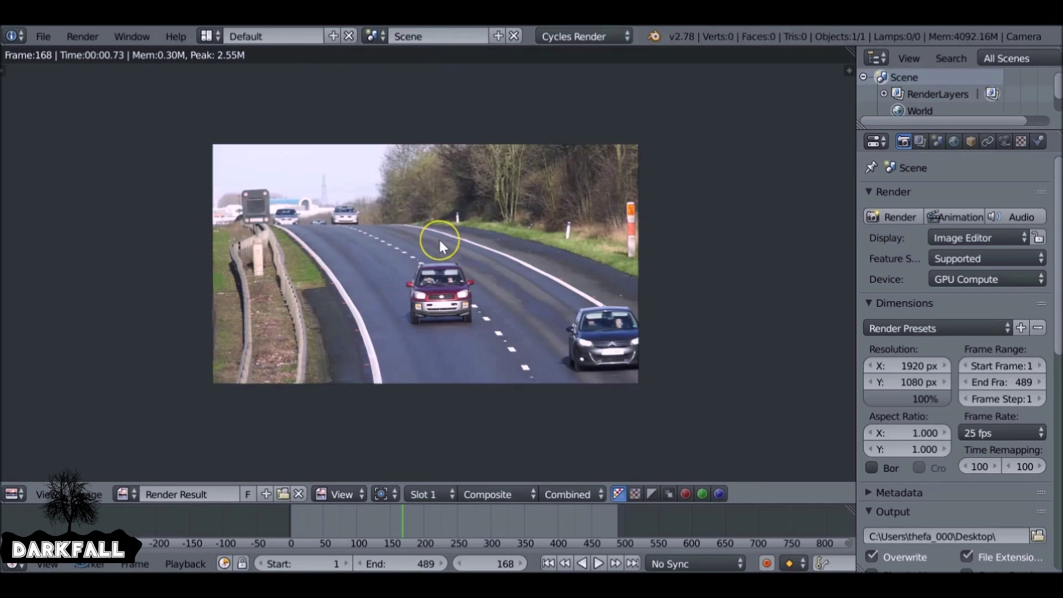
{"action": "key", "text": "F3"}
{"action": "left_click", "coordinate": [219, 97]}
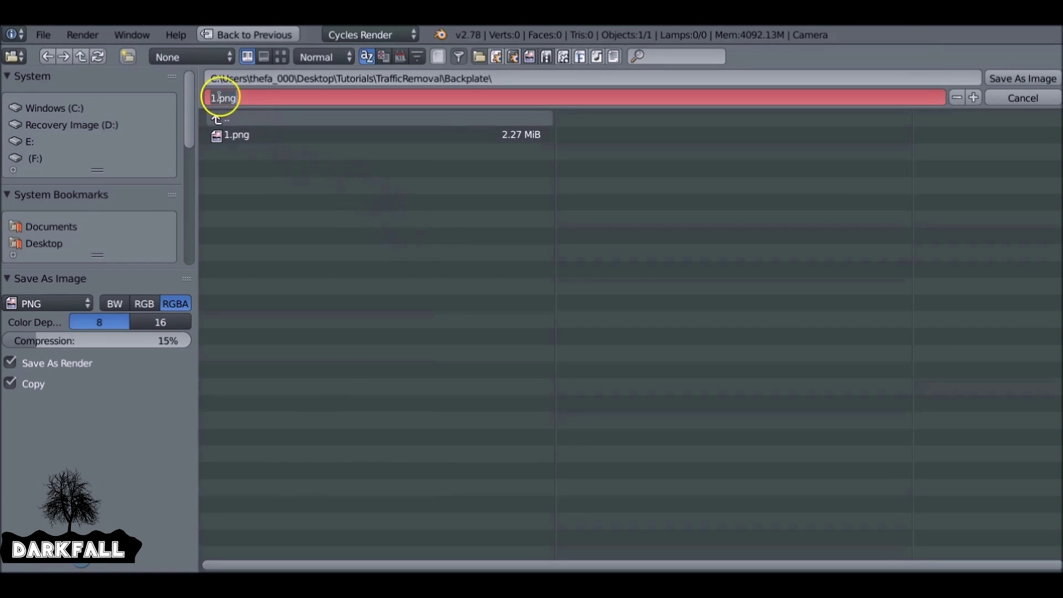
{"action": "type", "text": "2"}
{"action": "key", "text": "Return"}
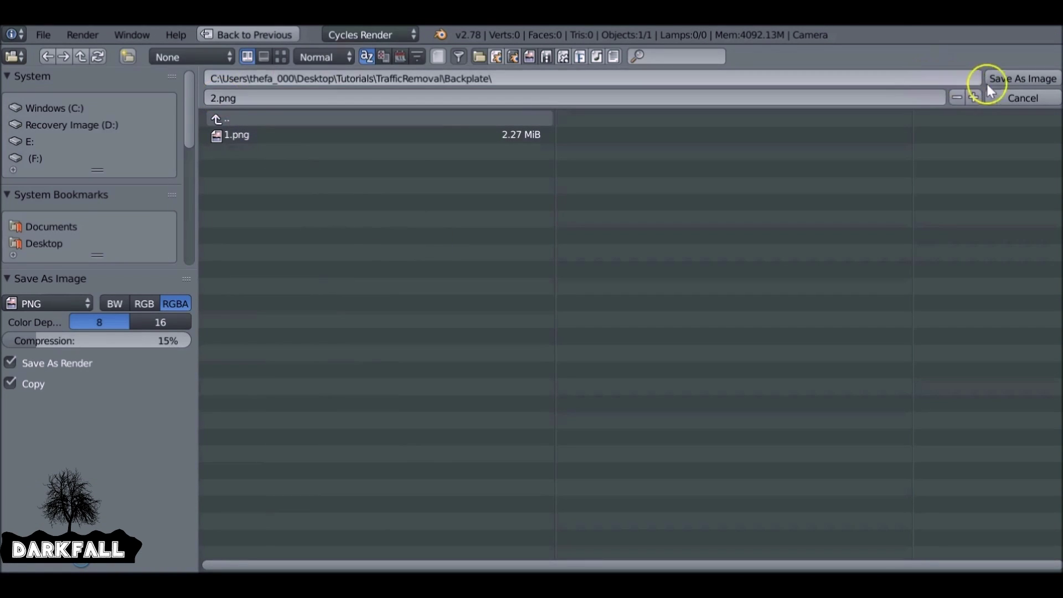
{"action": "left_click", "coordinate": [990, 78]}
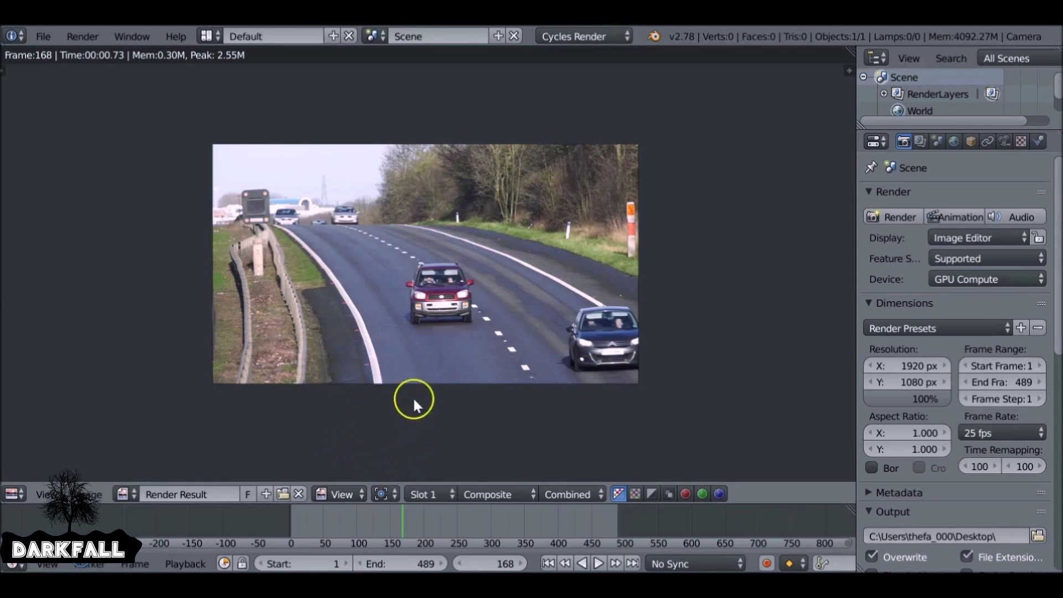
{"action": "key", "text": "Escape"}
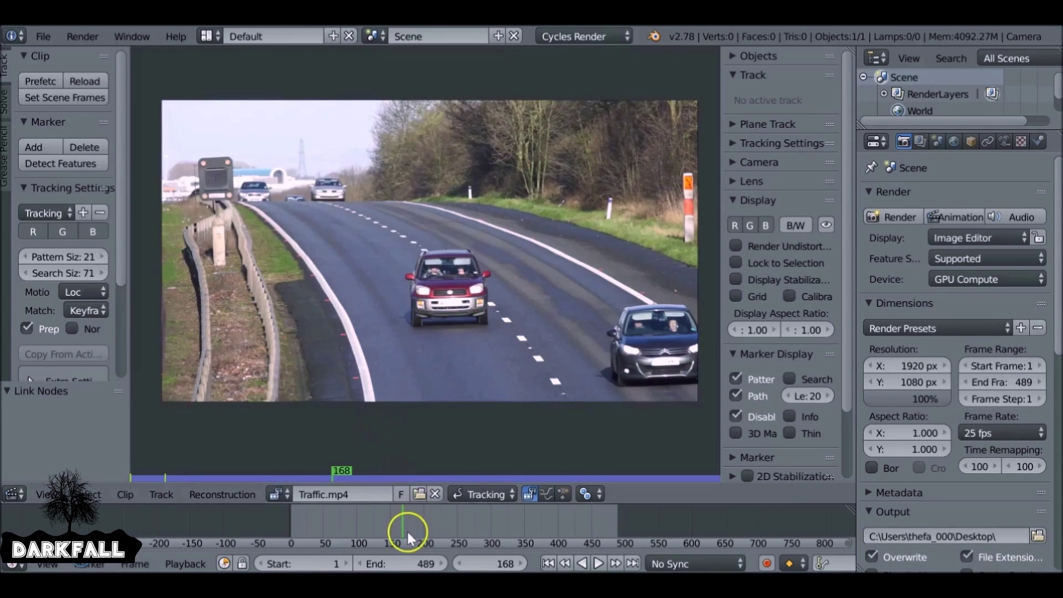
- Move to frame 72, render it, and save it as 3.png in the Backplate folder
{"action": "left_click_drag", "start_coordinate": [398, 517], "coordinate": [337, 519]}
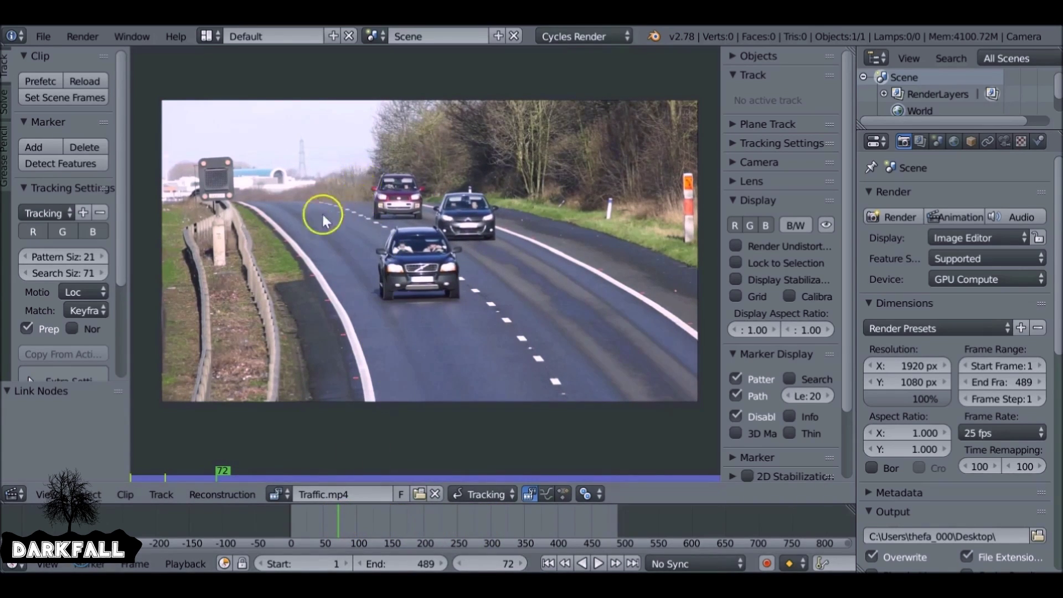
{"action": "left_click", "coordinate": [898, 215]}
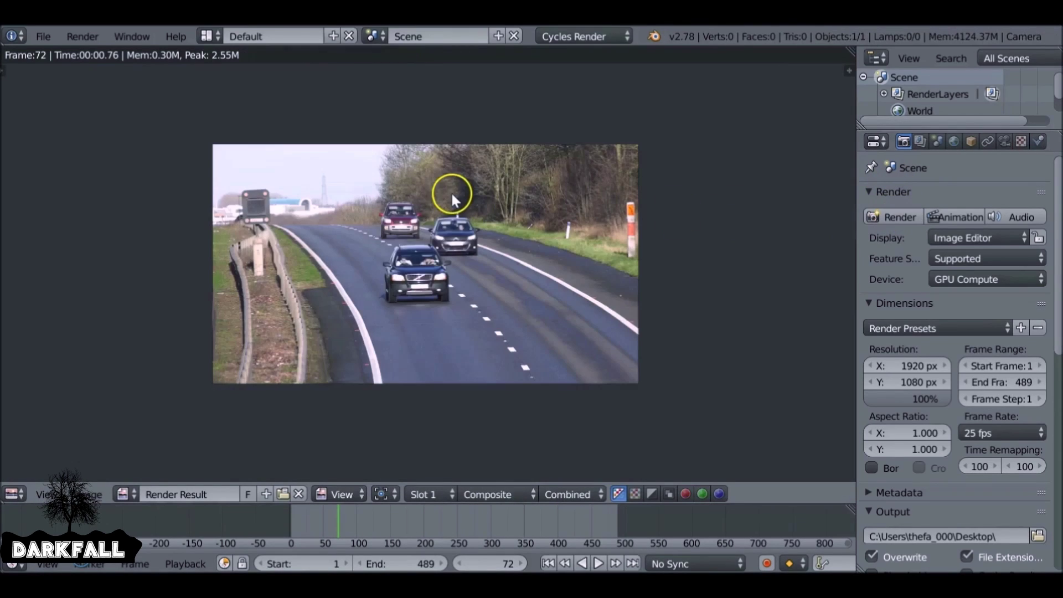
{"action": "key", "text": "F3"}
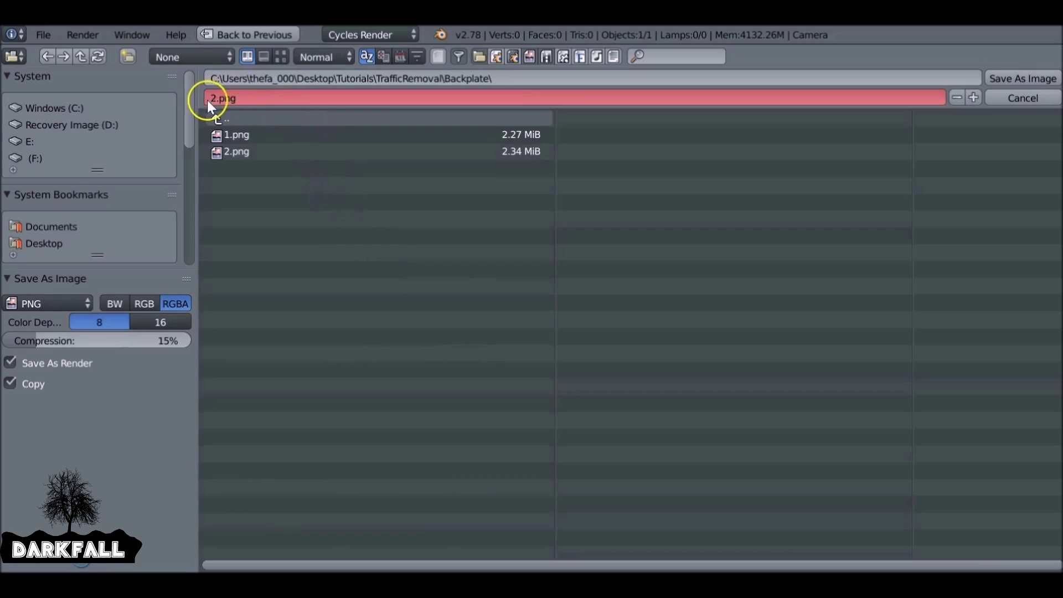
{"action": "left_click", "coordinate": [264, 104]}
{"action": "type", "text": "3.png"}
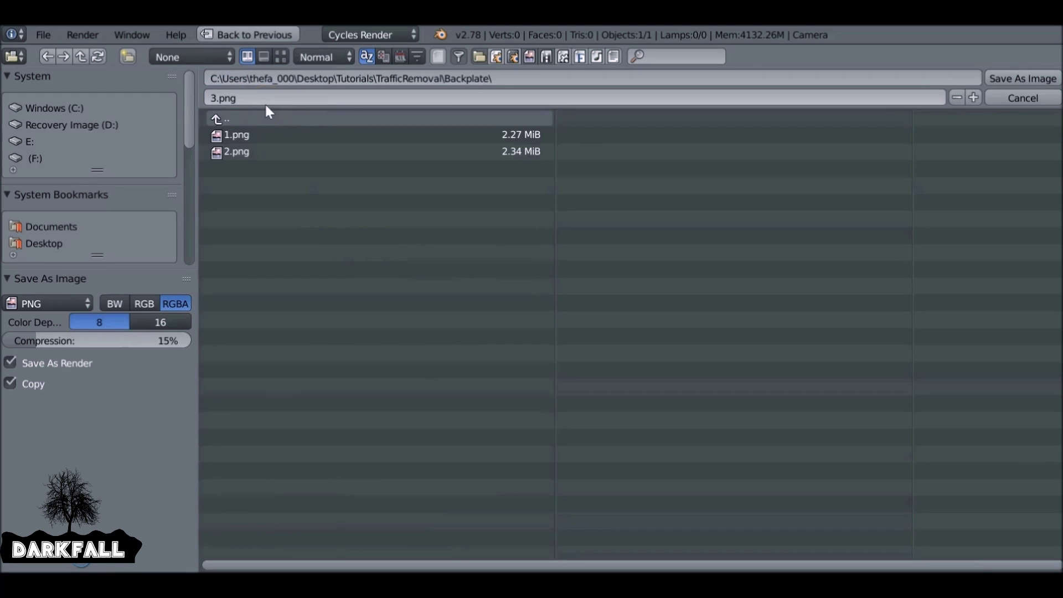
{"action": "key", "text": "Return"}
{"action": "left_click", "coordinate": [1038, 81]}
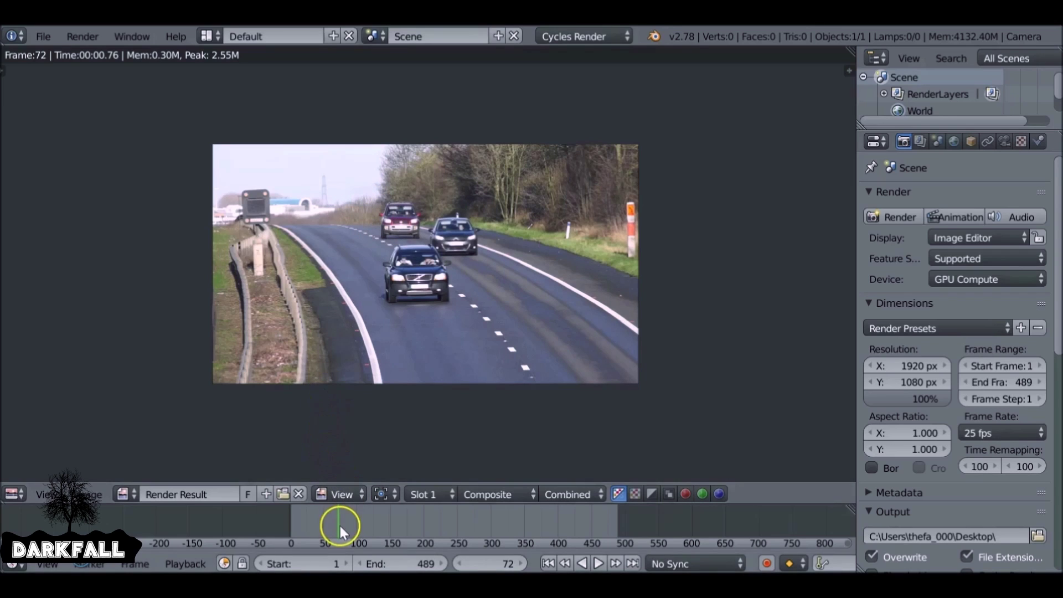
- Stop the traffic clip at frame 150, render it, and save it as 4.png
{"action": "key", "text": "shift+F2"}
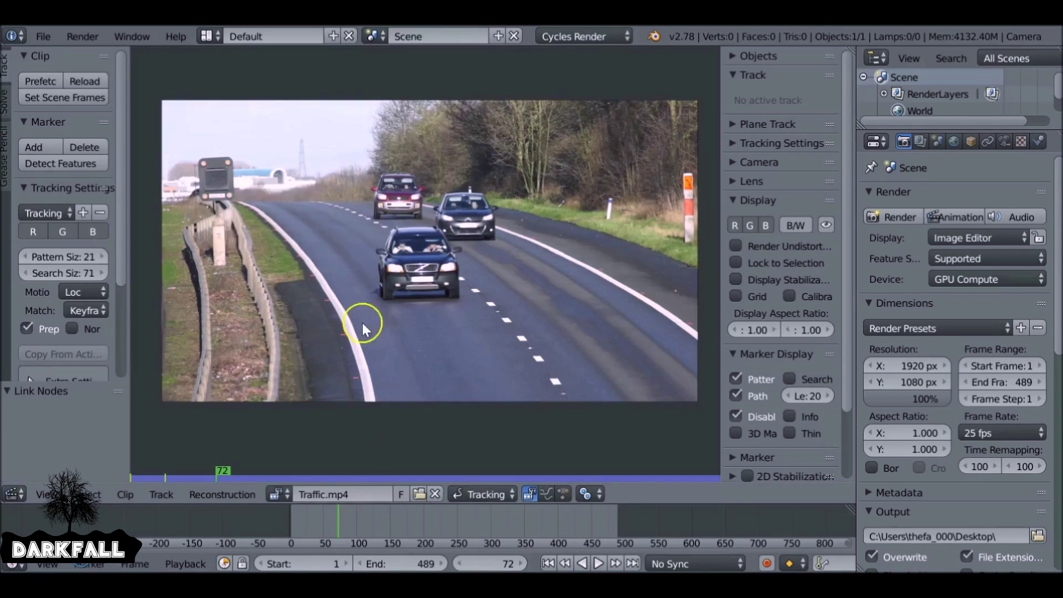
{"action": "key", "text": "alt+a"}
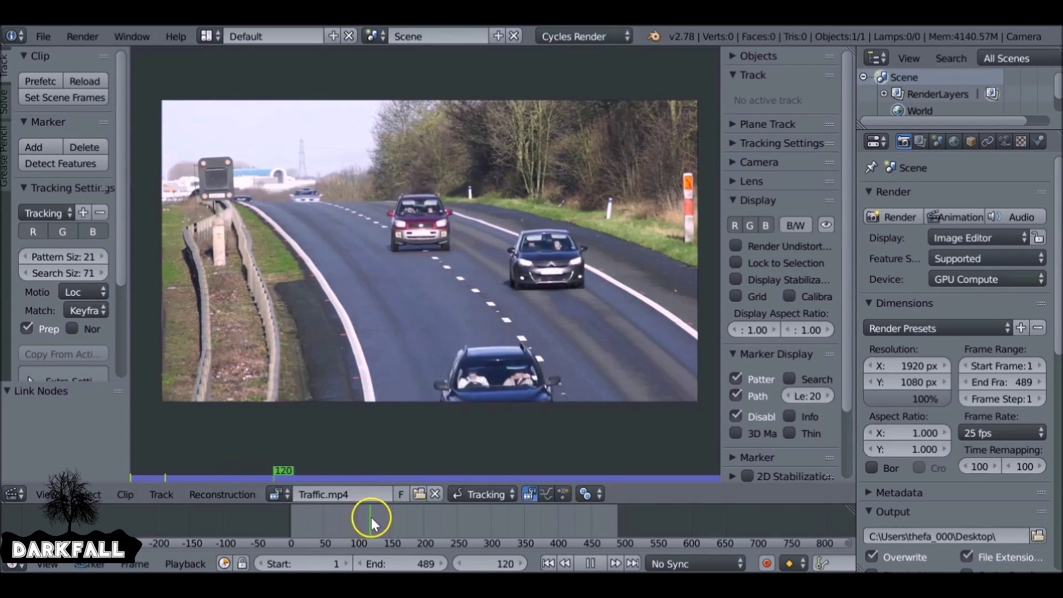
{"action": "key", "text": "alt+a"}
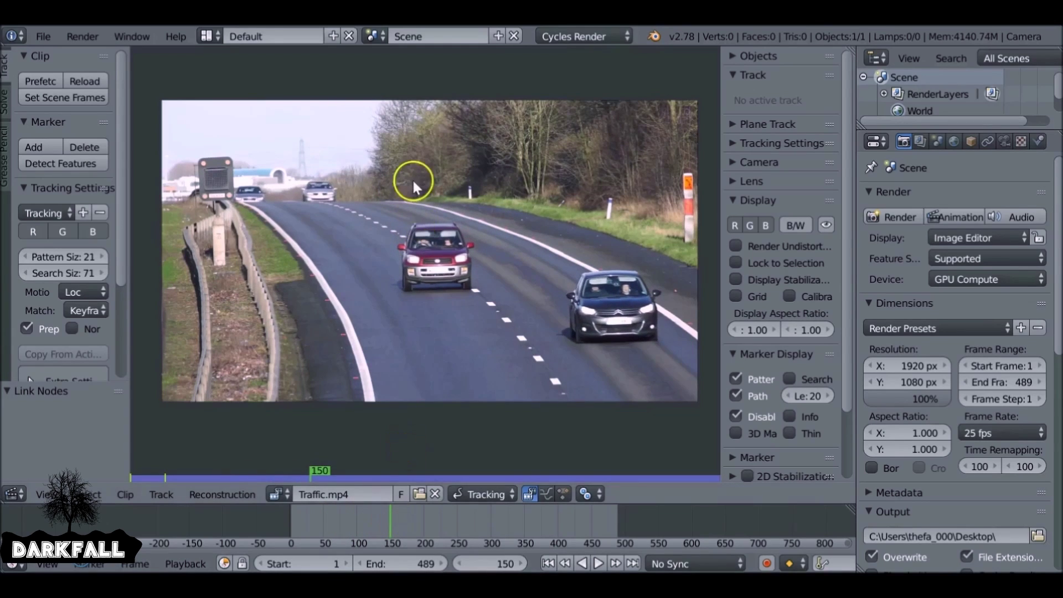
{"action": "left_click", "coordinate": [912, 211]}
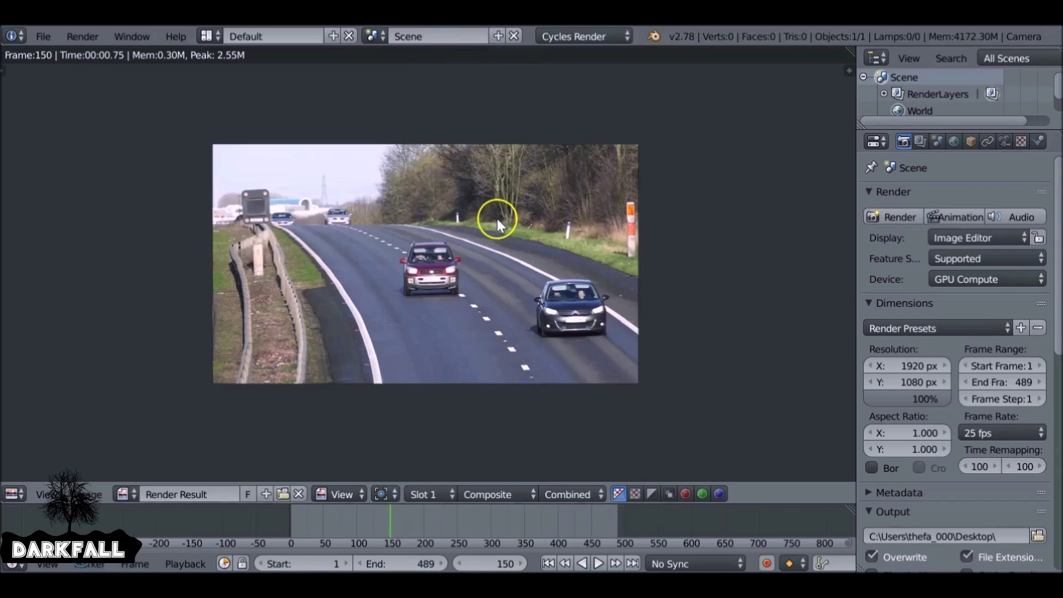
{"action": "key", "text": "F3"}
{"action": "double_click", "coordinate": [235, 98]}
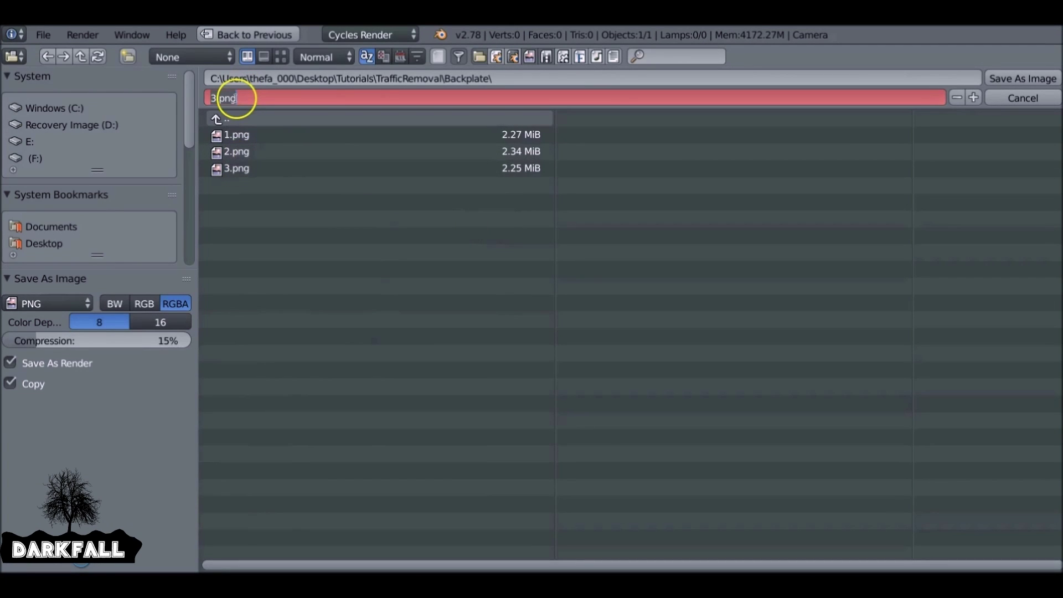
{"action": "type", "text": "4"}
{"action": "key", "text": "Return"}
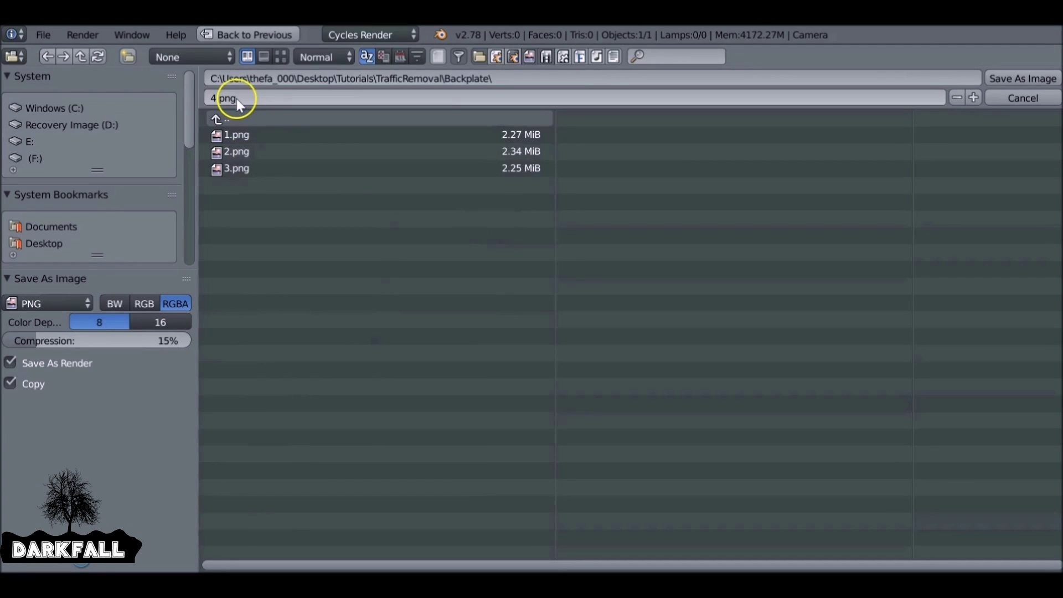
{"action": "left_click", "coordinate": [1022, 83]}
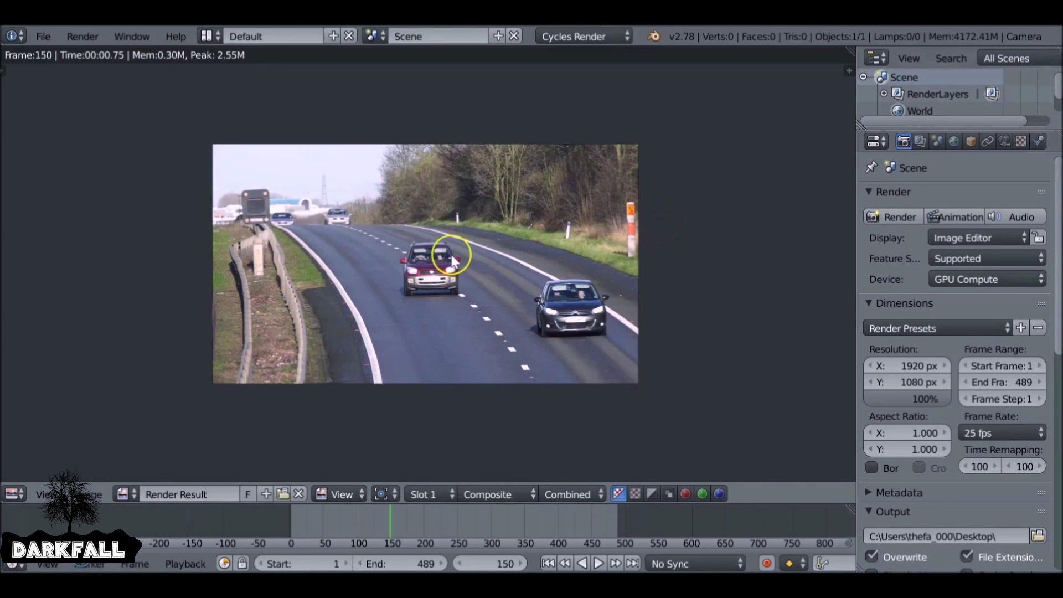
- Return to the traffic clip and save the project file, overwriting the existing one
{"action": "key", "text": "shift+F2"}
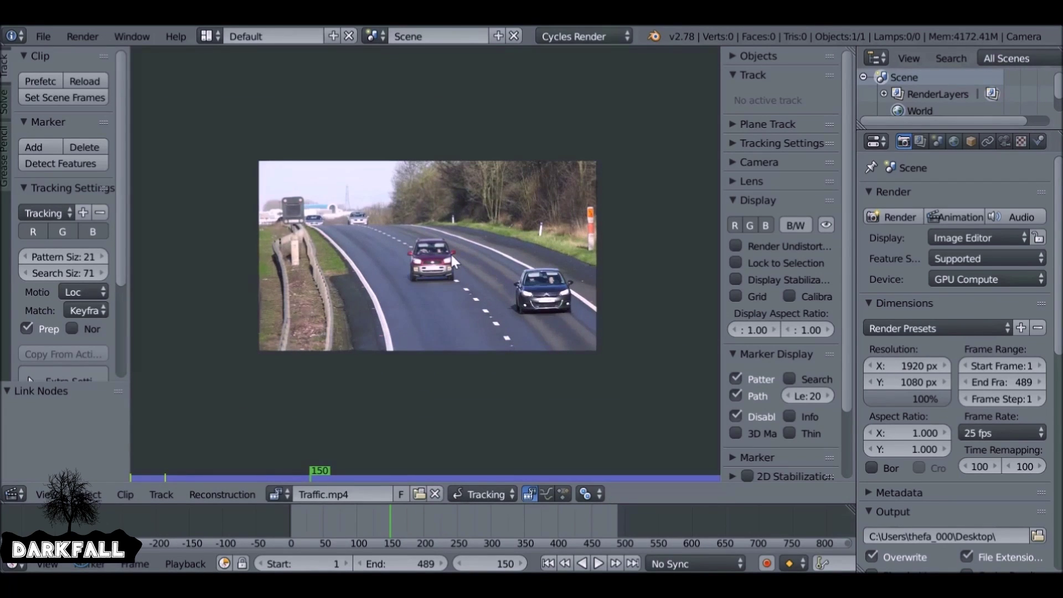
{"action": "key", "text": "ctrl+s"}
{"action": "left_click", "coordinate": [448, 252]}
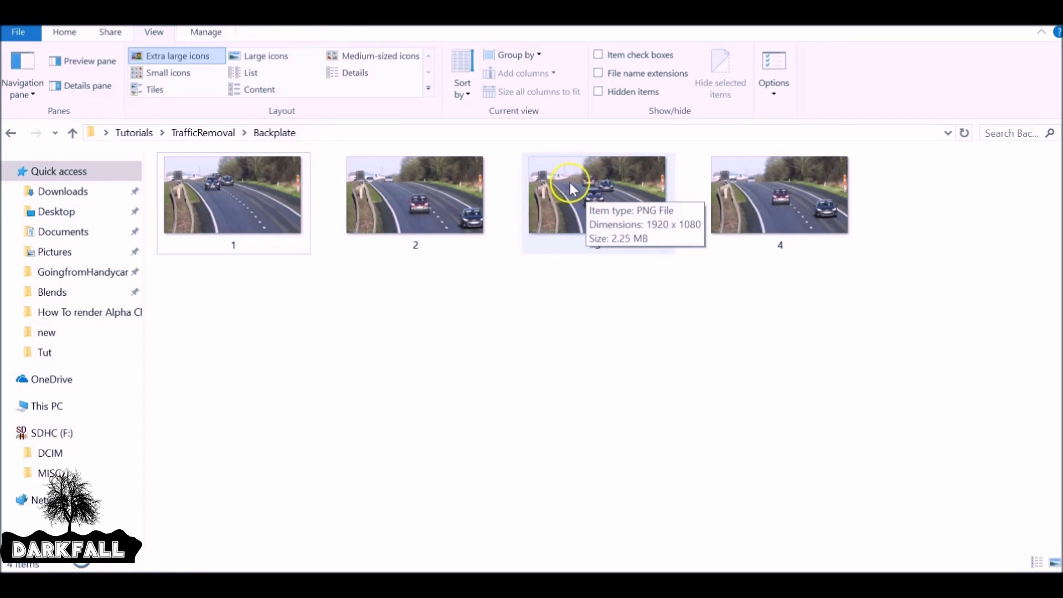
- Open backplate still 3.png from the Backplate folder in GIMP
{"action": "left_click", "coordinate": [579, 196]}
{"action": "left_click_drag", "start_coordinate": [578, 194], "coordinate": [335, 56]}
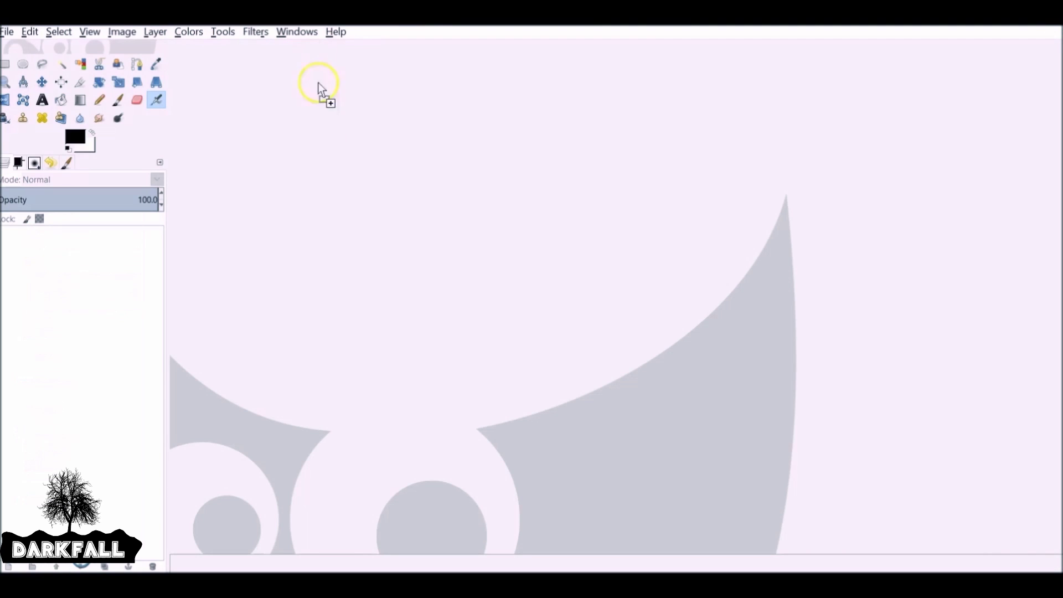
{"action": "left_click_drag", "start_coordinate": [320, 90], "coordinate": [333, 206]}
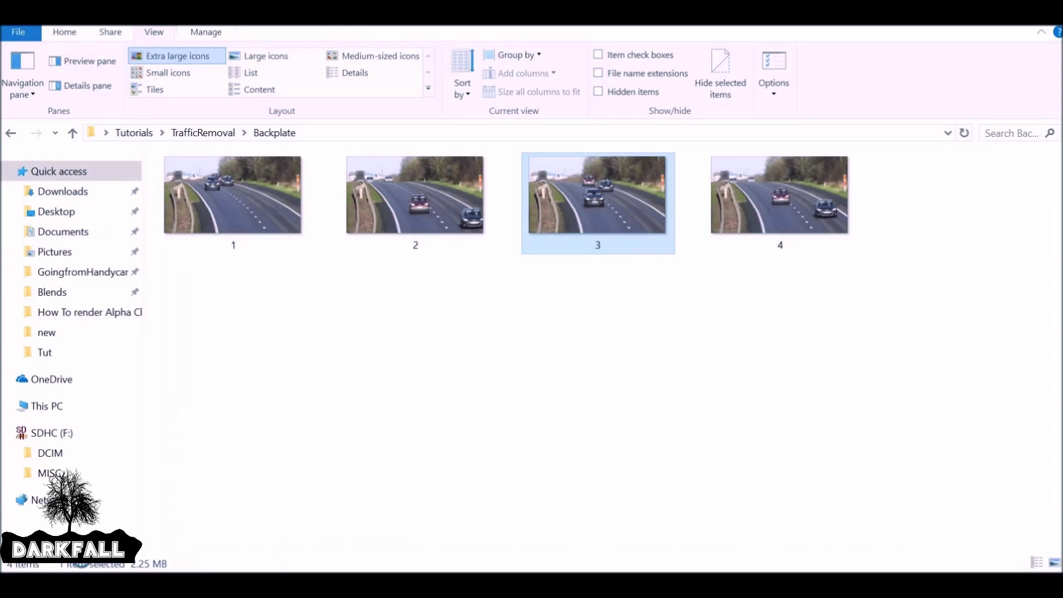
- Select still 2.png and carry it over toward the GIMP window
{"action": "mouse_move", "coordinate": [598, 171]}
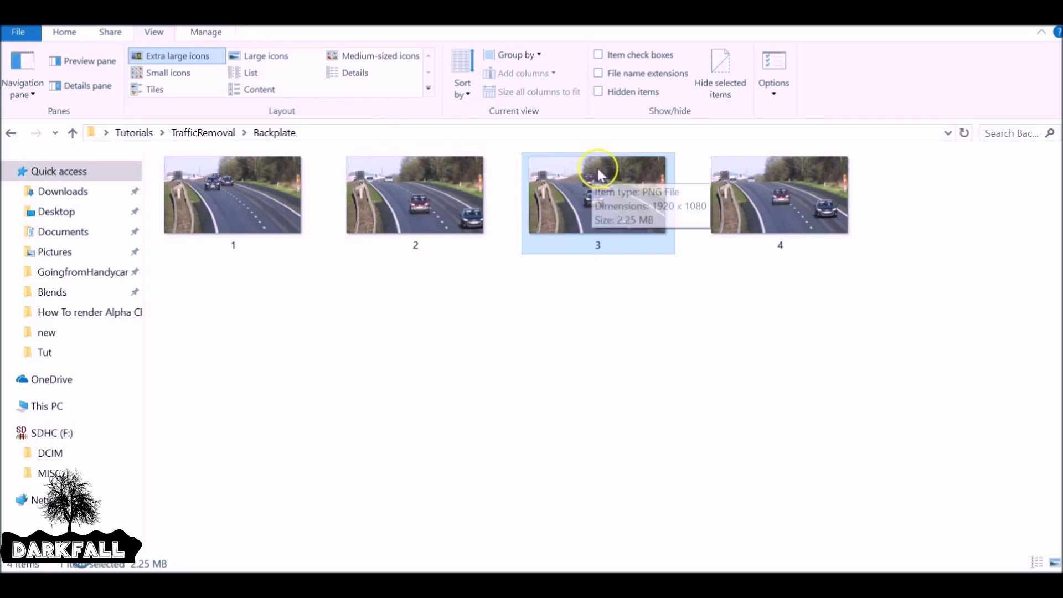
{"action": "left_click", "coordinate": [415, 194]}
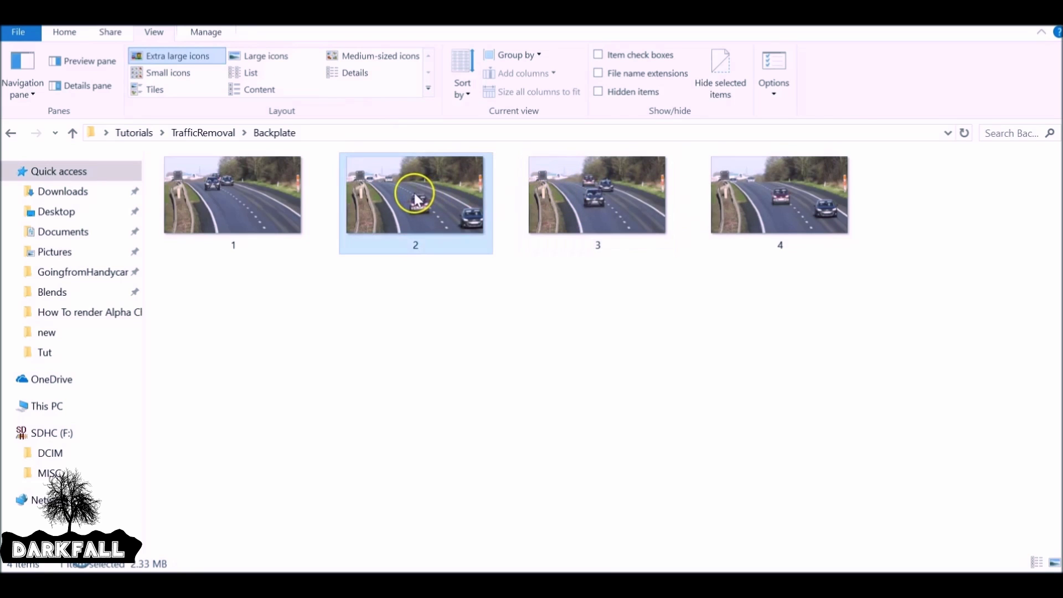
{"action": "left_click_drag", "start_coordinate": [414, 194], "coordinate": [371, 22]}
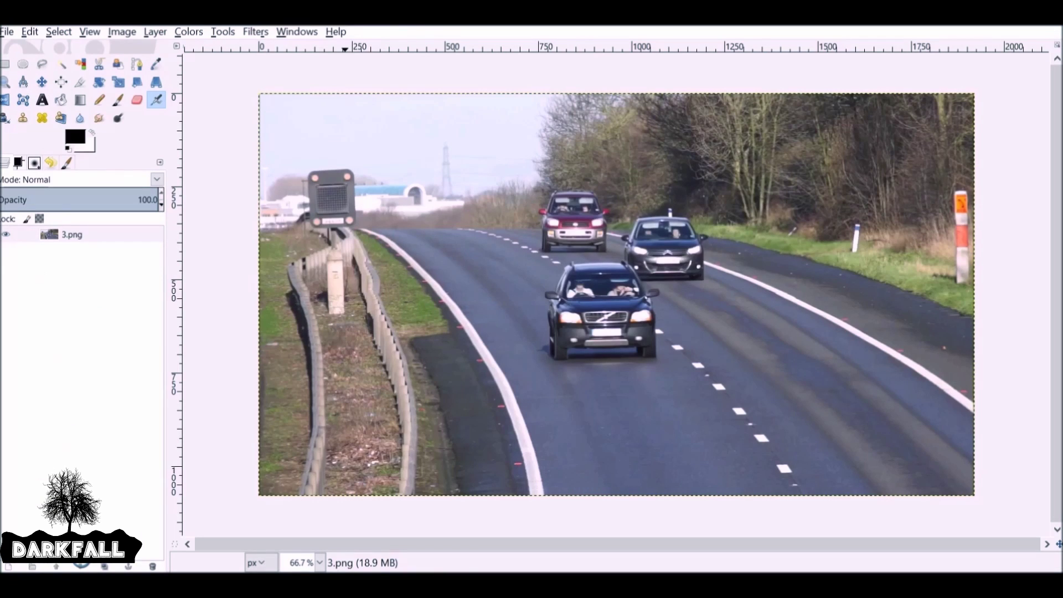
- Add 2.png as a layer below 3.png and give 3.png a white layer mask
{"action": "left_click_drag", "start_coordinate": [313, 25], "coordinate": [311, 95]}
{"action": "left_click_drag", "start_coordinate": [262, 186], "coordinate": [60, 242]}
{"action": "left_click", "coordinate": [96, 242]}
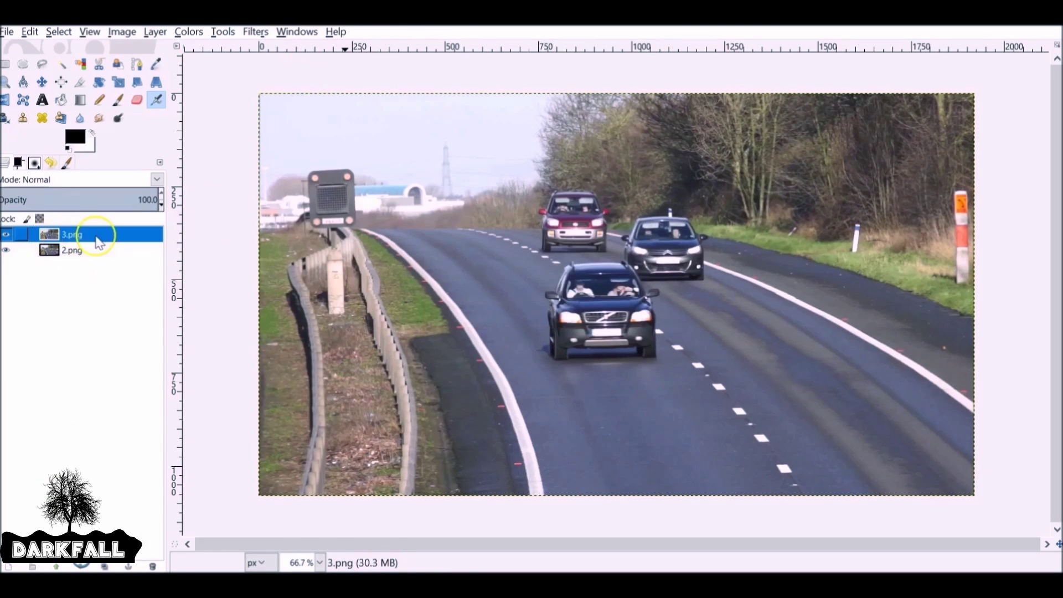
{"action": "right_click", "coordinate": [98, 241]}
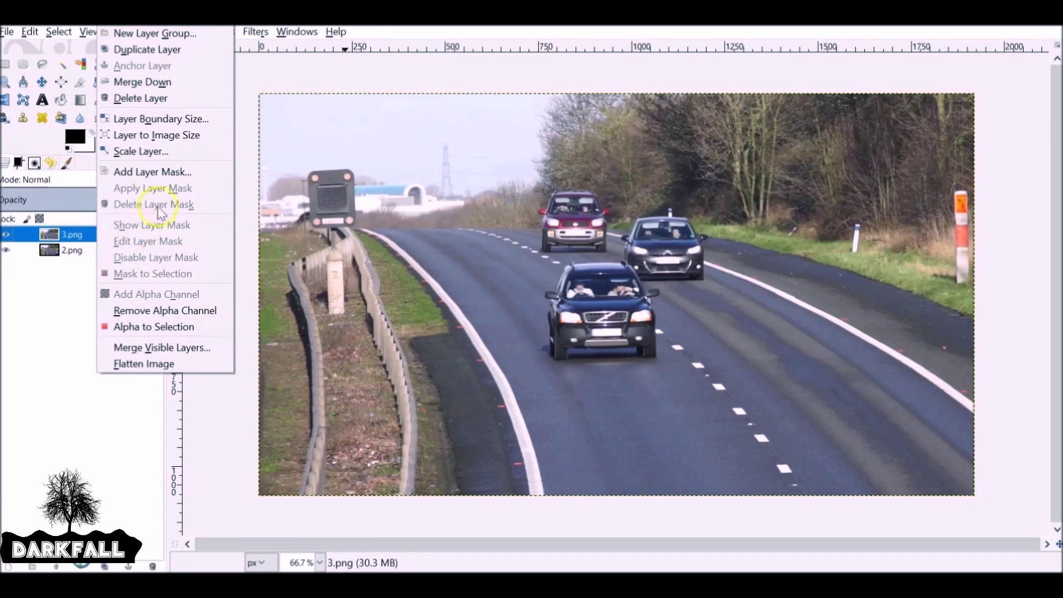
{"action": "left_click", "coordinate": [166, 171]}
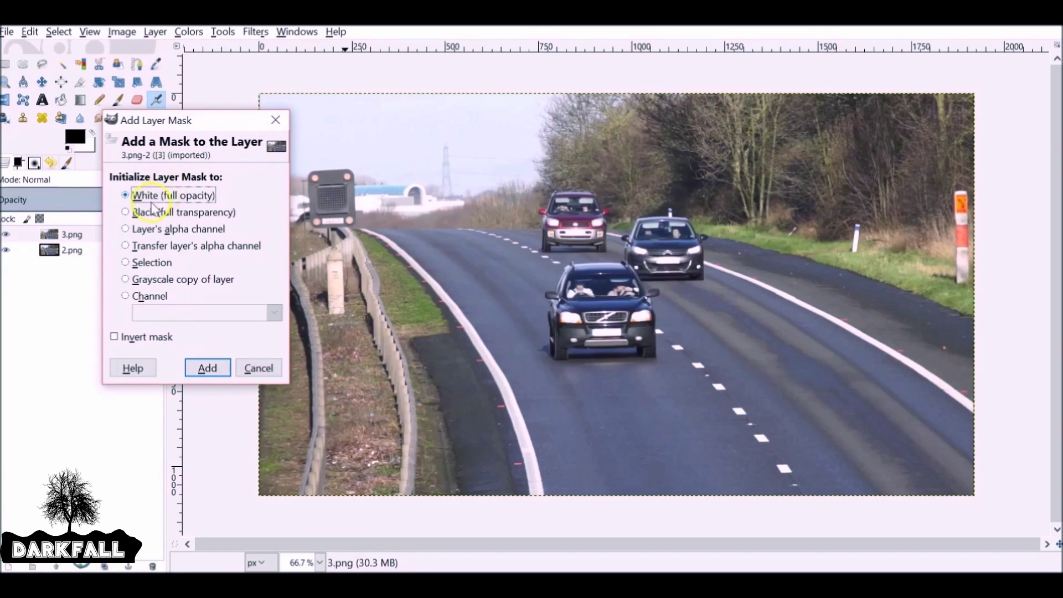
{"action": "left_click", "coordinate": [207, 368]}
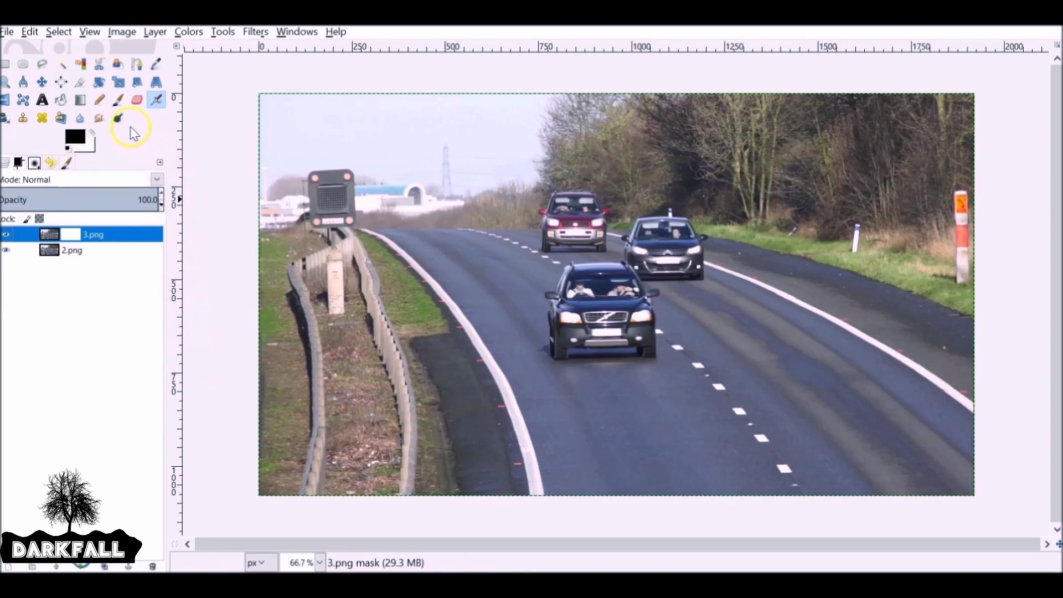
- Paint the cars out of 3.png's mask with the Paintbrush, cleaning up near the wheel
{"action": "left_click", "coordinate": [119, 102]}
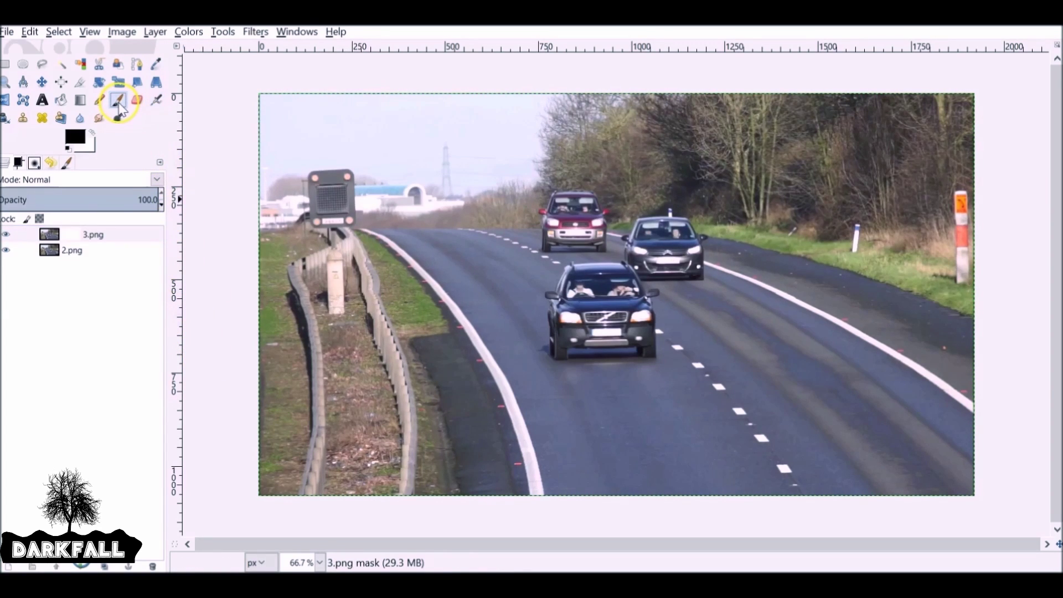
{"action": "key", "text": "bracketleft"}
{"action": "key", "text": "bracketleft"}
{"action": "key", "text": "bracketleft"}
{"action": "key", "text": "bracketleft"}
{"action": "key", "text": "bracketleft"}
{"action": "key", "text": "bracketleft"}
{"action": "key", "text": "bracketleft"}
{"action": "key", "text": "bracketleft"}
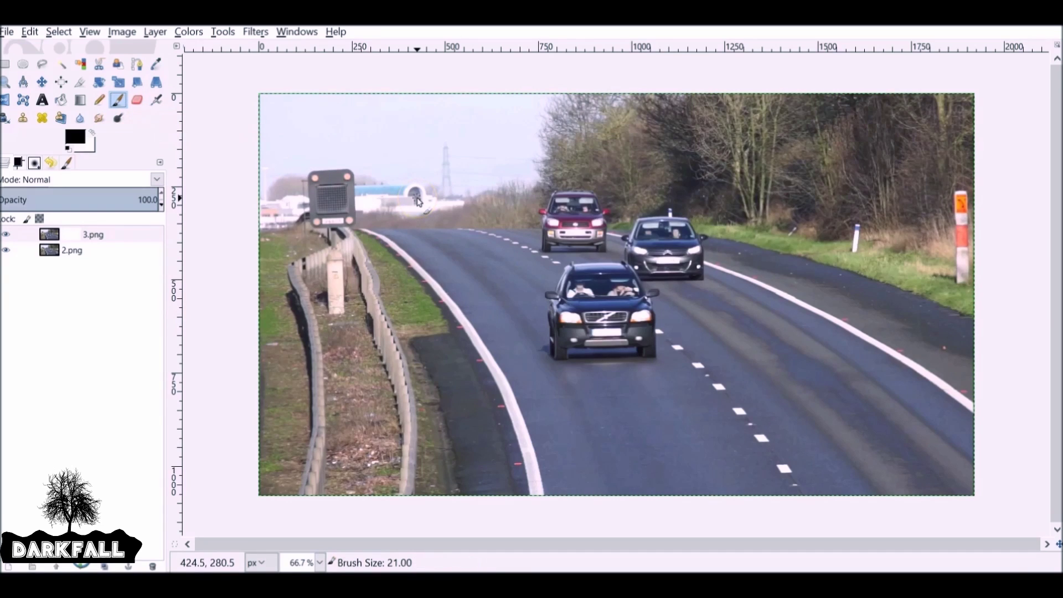
{"action": "key", "text": "bracketright"}
{"action": "key", "text": "bracketright"}
{"action": "key", "text": "bracketright"}
{"action": "key", "text": "bracketright"}
{"action": "key", "text": "bracketright"}
{"action": "key", "text": "bracketright"}
{"action": "key", "text": "bracketright"}
{"action": "key", "text": "bracketright"}
{"action": "key", "text": "bracketright"}
{"action": "key", "text": "bracketright"}
{"action": "key", "text": "bracketright"}
{"action": "key", "text": "bracketright"}
{"action": "key", "text": "bracketright"}
{"action": "key", "text": "bracketright"}
{"action": "key", "text": "bracketright"}
{"action": "key", "text": "bracketright"}
{"action": "key", "text": "bracketright"}
{"action": "key", "text": "bracketright"}
{"action": "key", "text": "bracketright"}
{"action": "key", "text": "bracketright"}
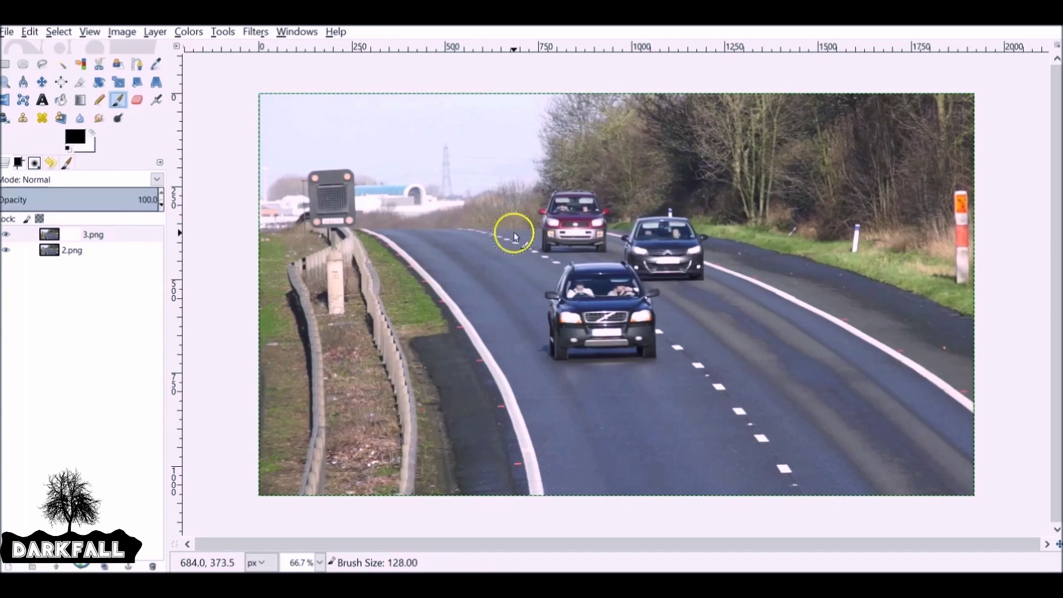
{"action": "key", "text": "bracketright"}
{"action": "key", "text": "bracketright"}
{"action": "key", "text": "bracketright"}
{"action": "key", "text": "bracketright"}
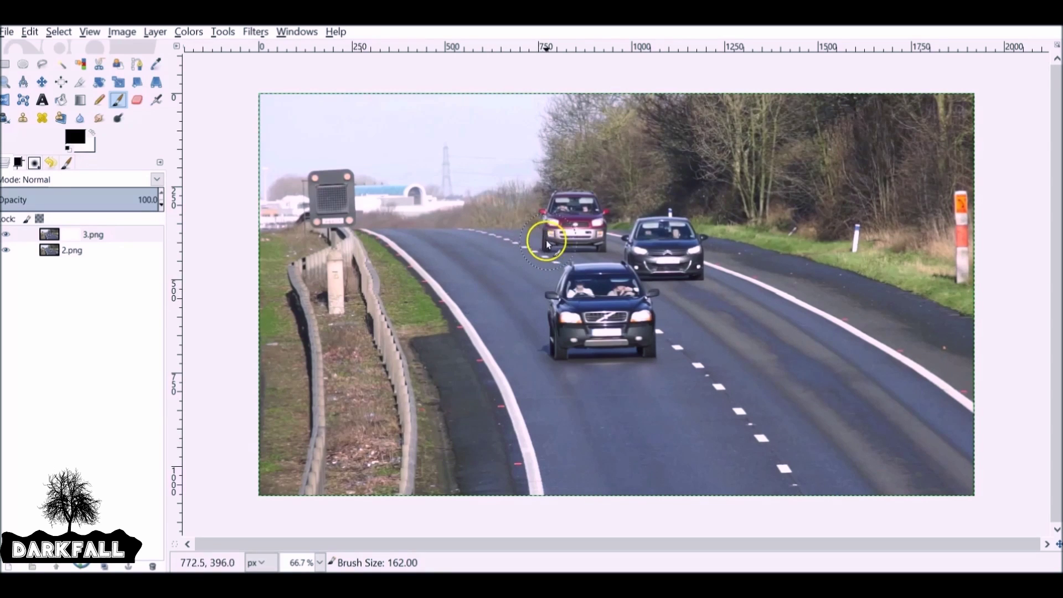
{"action": "mouse_move", "coordinate": [554, 220]}
{"action": "left_mouse_down"}
{"action": "mouse_move", "coordinate": [599, 213]}
{"action": "mouse_move", "coordinate": [610, 233]}
{"action": "mouse_move", "coordinate": [669, 221]}
{"action": "mouse_move", "coordinate": [695, 254]}
{"action": "mouse_move", "coordinate": [642, 235]}
{"action": "mouse_move", "coordinate": [683, 267]}
{"action": "mouse_move", "coordinate": [564, 239]}
{"action": "mouse_move", "coordinate": [663, 256]}
{"action": "mouse_move", "coordinate": [564, 287]}
{"action": "mouse_move", "coordinate": [571, 277]}
{"action": "mouse_move", "coordinate": [613, 306]}
{"action": "mouse_move", "coordinate": [554, 342]}
{"action": "mouse_move", "coordinate": [561, 363]}
{"action": "mouse_move", "coordinate": [612, 350]}
{"action": "mouse_move", "coordinate": [598, 382]}
{"action": "mouse_move", "coordinate": [631, 360]}
{"action": "mouse_move", "coordinate": [627, 322]}
{"action": "mouse_move", "coordinate": [581, 370]}
{"action": "mouse_move", "coordinate": [597, 384]}
{"action": "left_mouse_up"}
{"action": "left_click", "coordinate": [394, 312]}
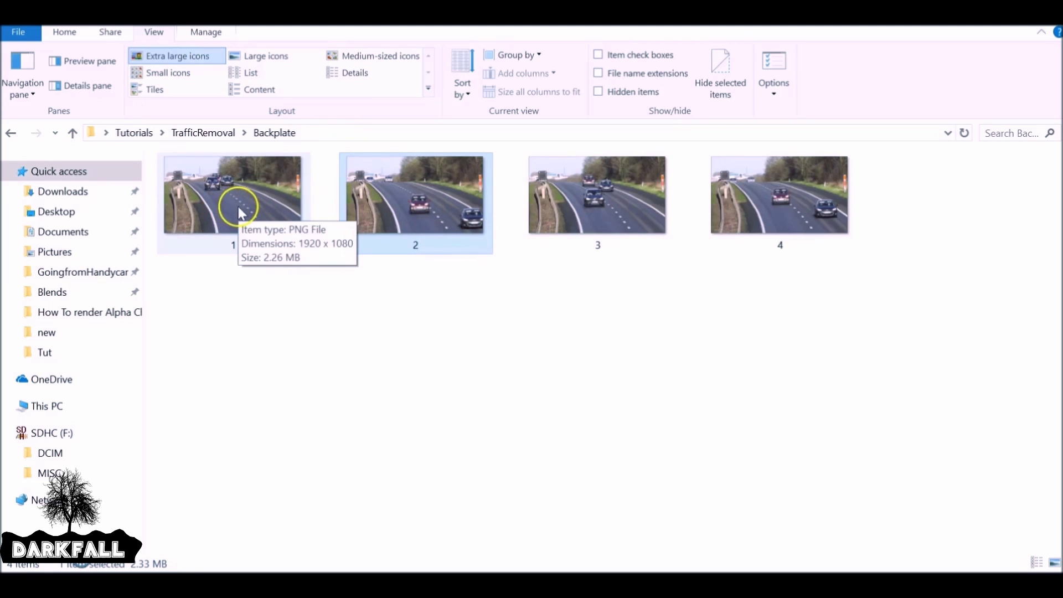
- Drag backplate still 1.png from the Backplate folder into GIMP's Layers panel as a new layer
{"action": "left_click_drag", "start_coordinate": [224, 211], "coordinate": [287, 83]}
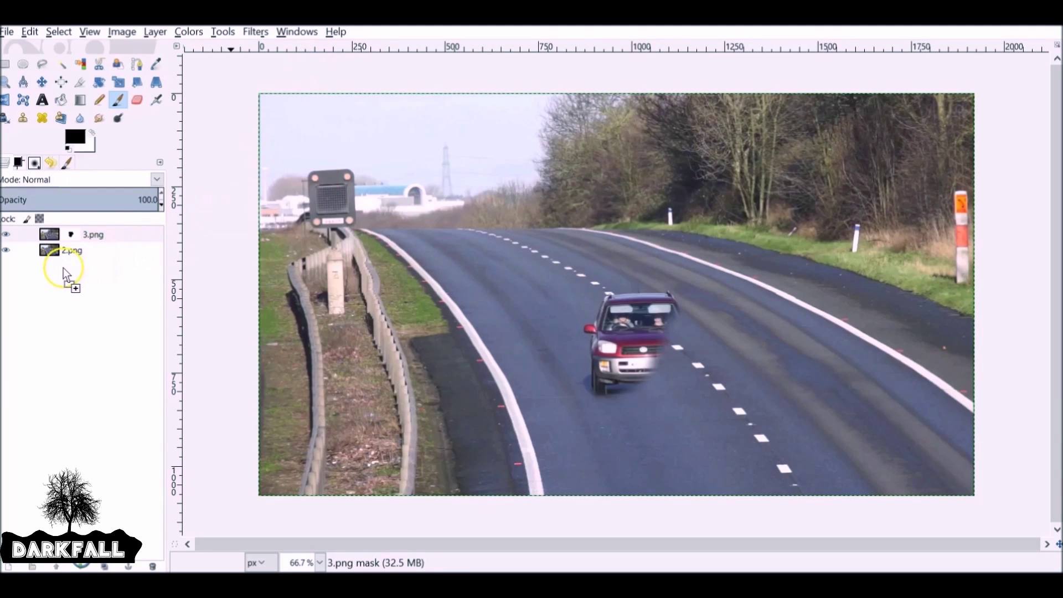
{"action": "left_click_drag", "start_coordinate": [63, 268], "coordinate": [64, 268]}
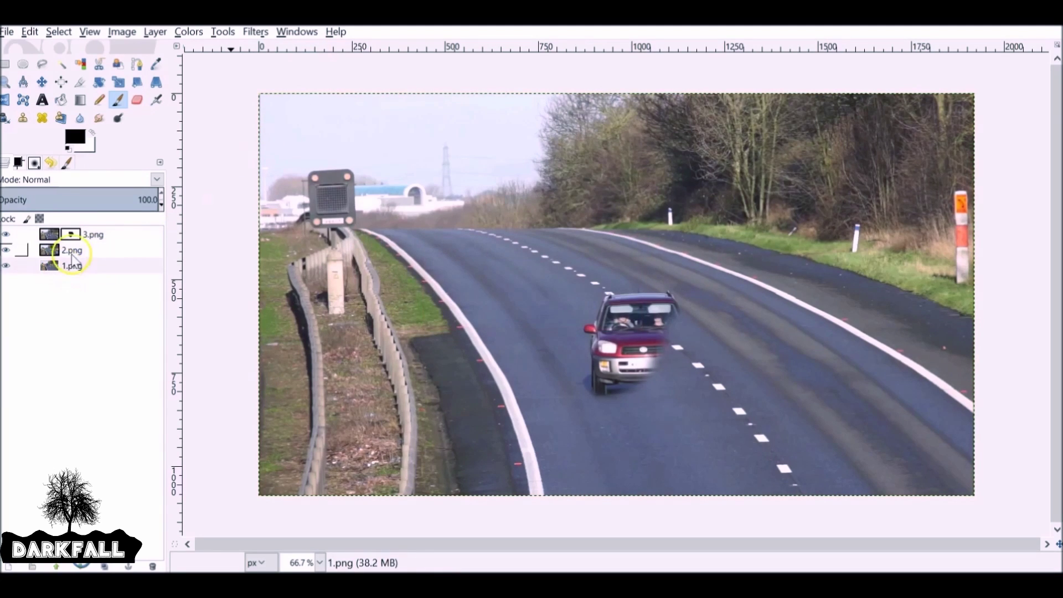
{"action": "left_click", "coordinate": [74, 251]}
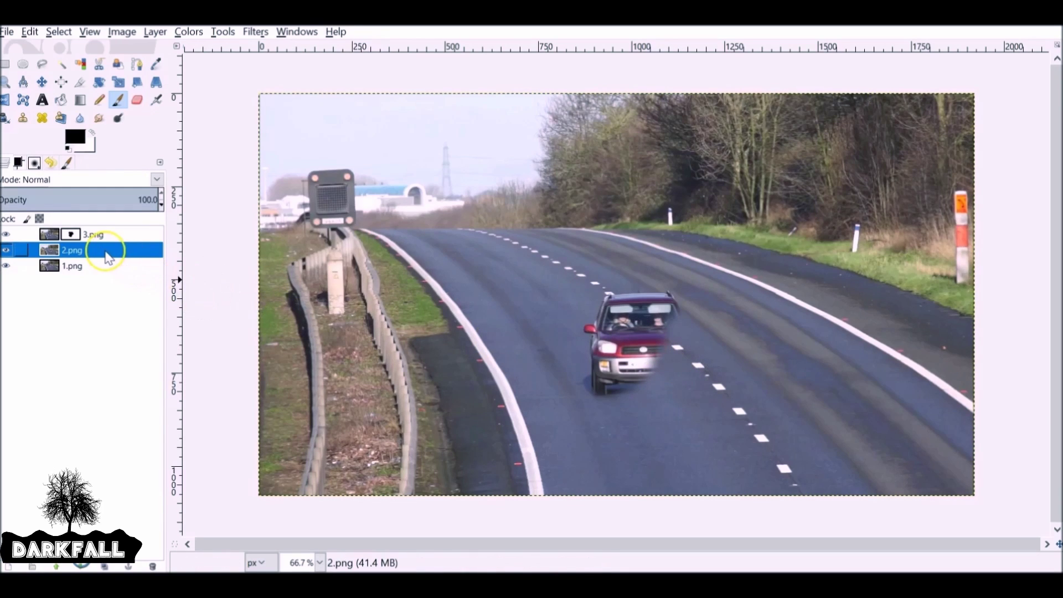
- Add a white layer mask to 2.png and paint black over the red car
{"action": "right_click", "coordinate": [109, 258]}
{"action": "left_click", "coordinate": [168, 172]}
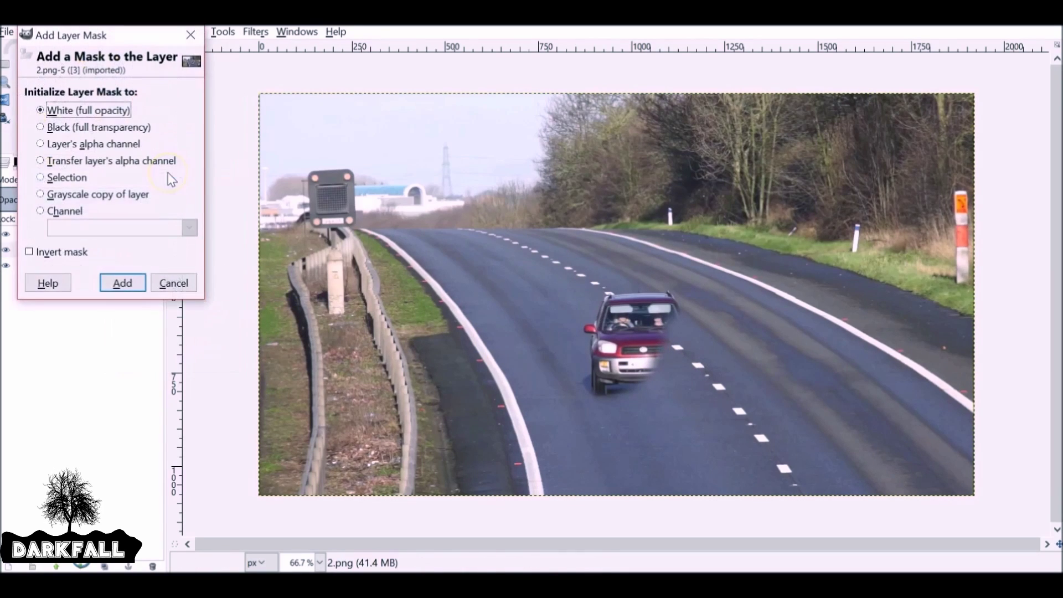
{"action": "left_click", "coordinate": [122, 283]}
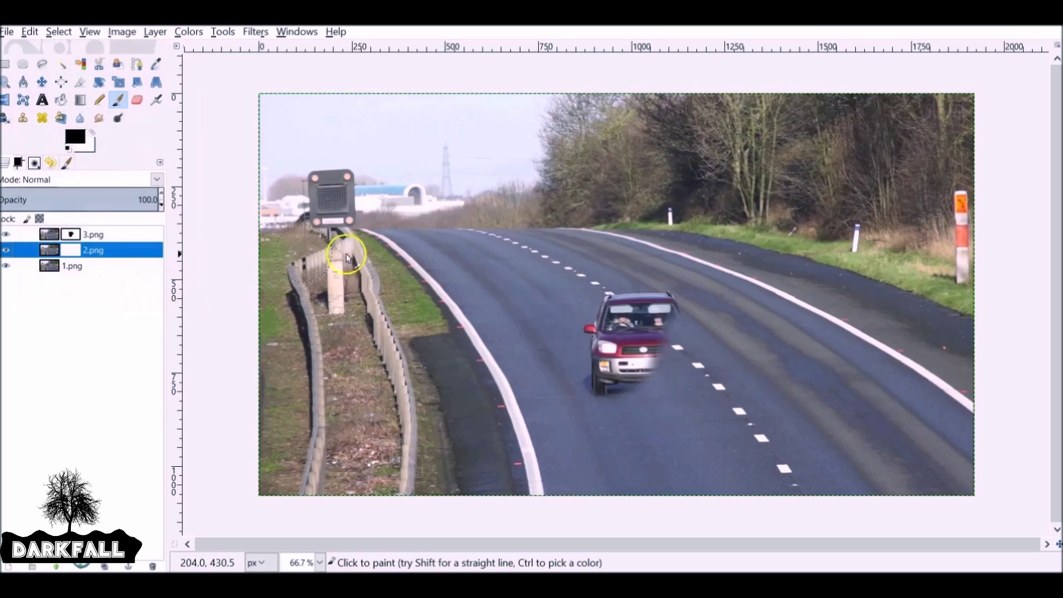
{"action": "mouse_move", "coordinate": [612, 285]}
{"action": "left_mouse_down"}
{"action": "mouse_move", "coordinate": [587, 308]}
{"action": "mouse_move", "coordinate": [665, 299]}
{"action": "mouse_move", "coordinate": [628, 316]}
{"action": "mouse_move", "coordinate": [673, 324]}
{"action": "mouse_move", "coordinate": [602, 336]}
{"action": "mouse_move", "coordinate": [596, 348]}
{"action": "mouse_move", "coordinate": [681, 342]}
{"action": "mouse_move", "coordinate": [598, 383]}
{"action": "mouse_move", "coordinate": [595, 323]}
{"action": "mouse_move", "coordinate": [580, 338]}
{"action": "mouse_move", "coordinate": [656, 389]}
{"action": "mouse_move", "coordinate": [592, 391]}
{"action": "mouse_move", "coordinate": [600, 326]}
{"action": "mouse_move", "coordinate": [605, 350]}
{"action": "mouse_move", "coordinate": [567, 352]}
{"action": "mouse_move", "coordinate": [633, 363]}
{"action": "mouse_move", "coordinate": [601, 458]}
{"action": "left_mouse_up"}
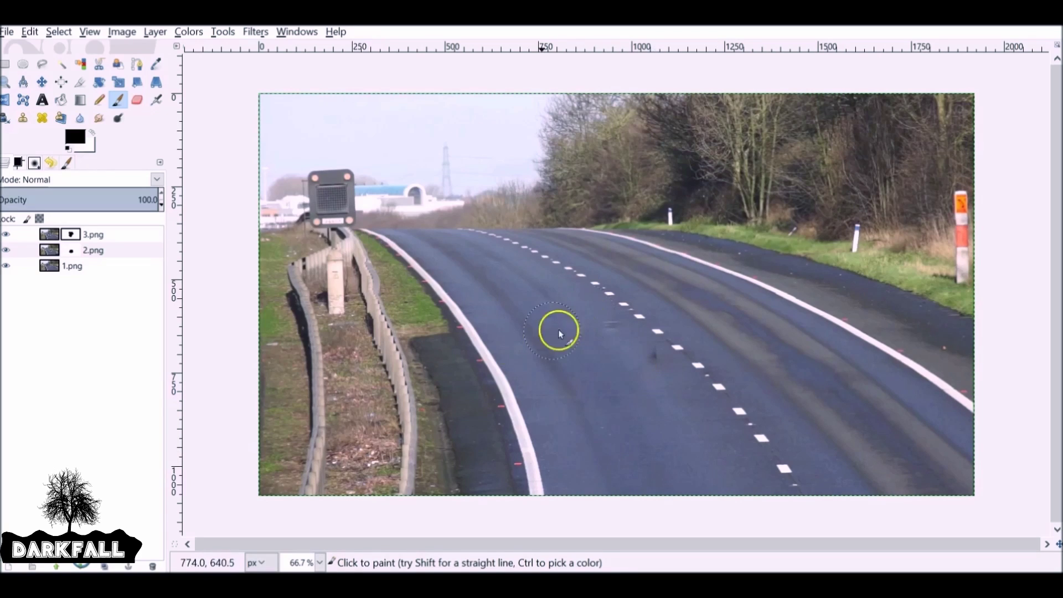
- Merge all visible layers into a single image
{"action": "right_click", "coordinate": [95, 249]}
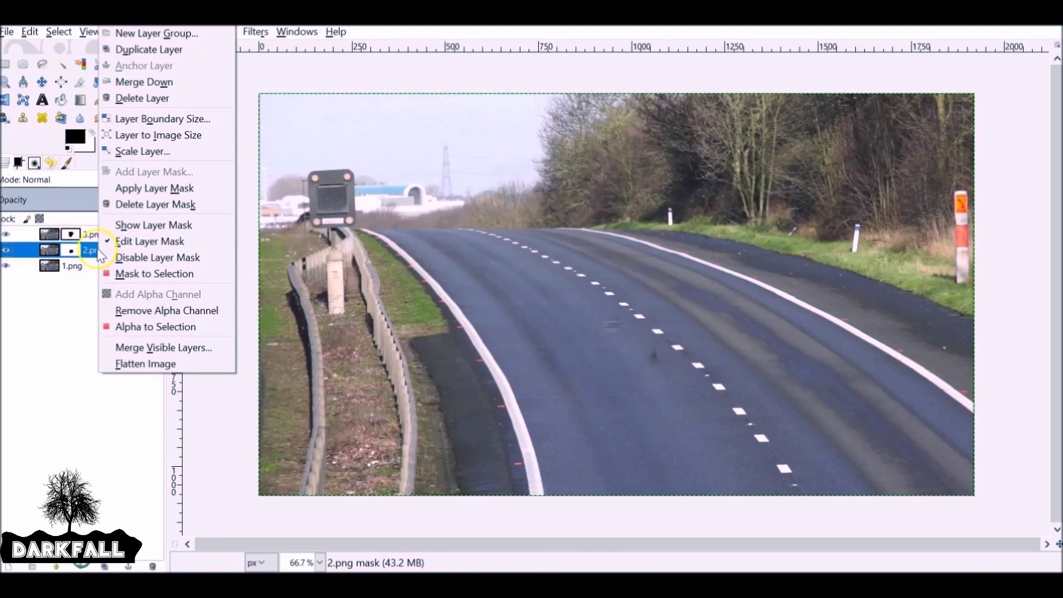
{"action": "left_click", "coordinate": [158, 347]}
{"action": "left_click", "coordinate": [109, 222]}
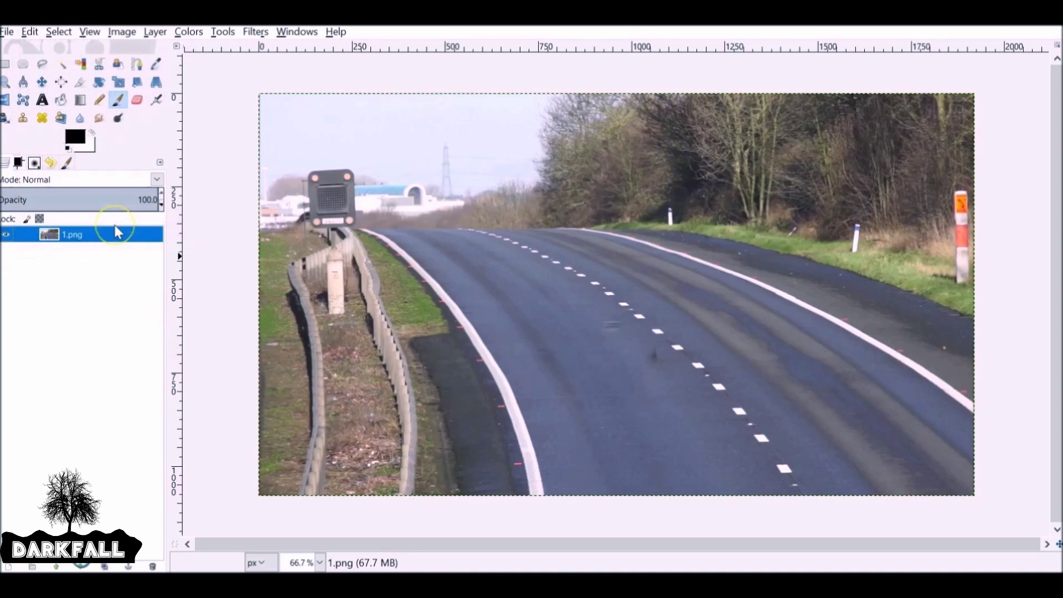
- Clone clean asphalt over the dark road smudges with the Clone tool at 300% zoom
{"action": "left_click", "coordinate": [23, 117]}
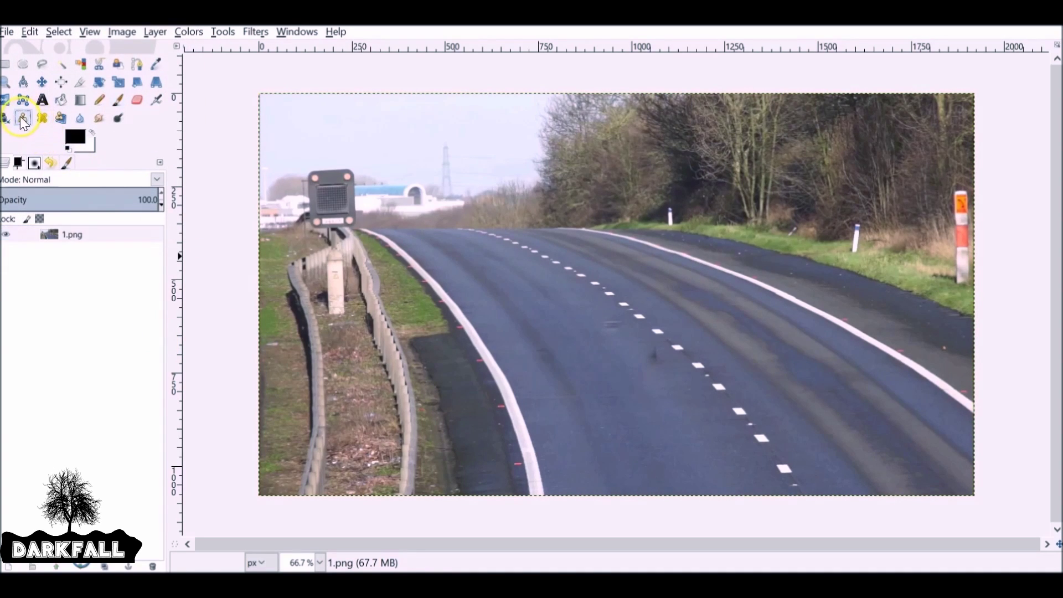
{"action": "scroll", "coordinate": [635, 381], "scroll_direction": "up", "scroll_amount": 4, "text": "ctrl"}
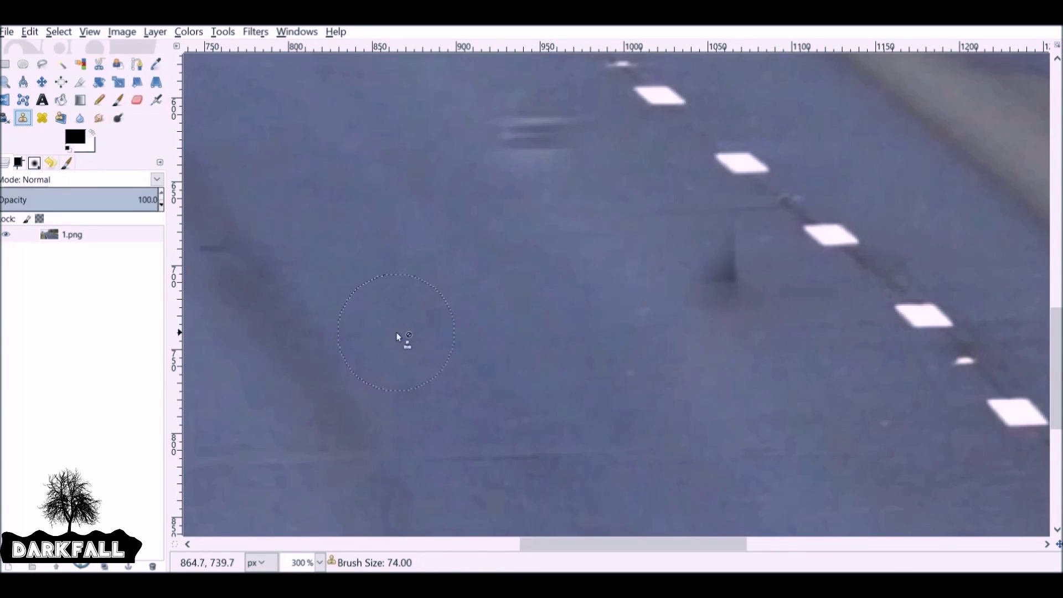
{"action": "left_click", "coordinate": [452, 294], "text": "ctrl"}
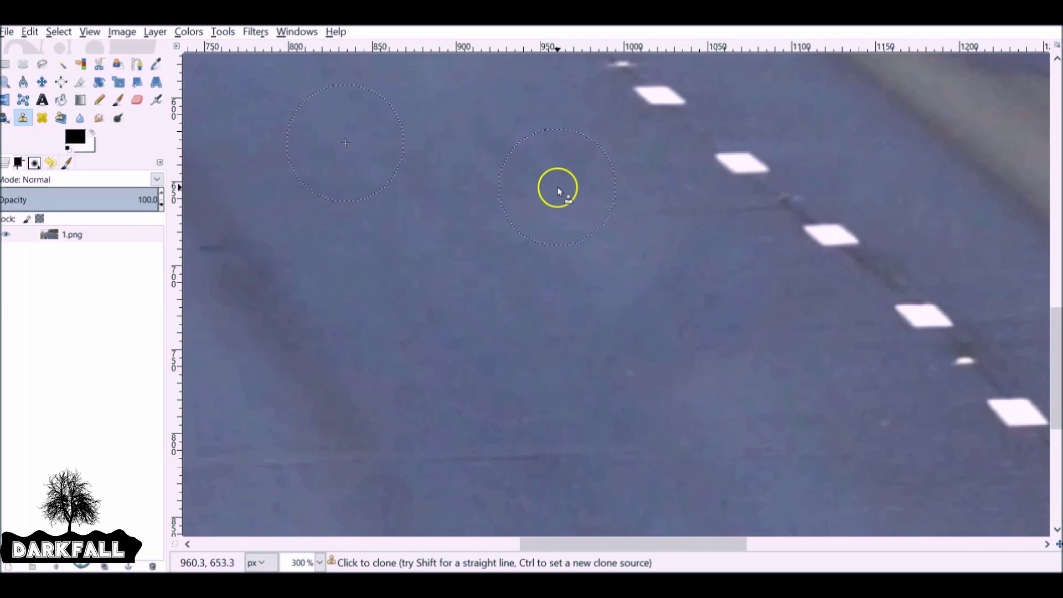
{"action": "scroll", "coordinate": [557, 187], "scroll_direction": "down", "scroll_amount": 4, "text": "ctrl"}
{"action": "left_click", "coordinate": [8, 34]}
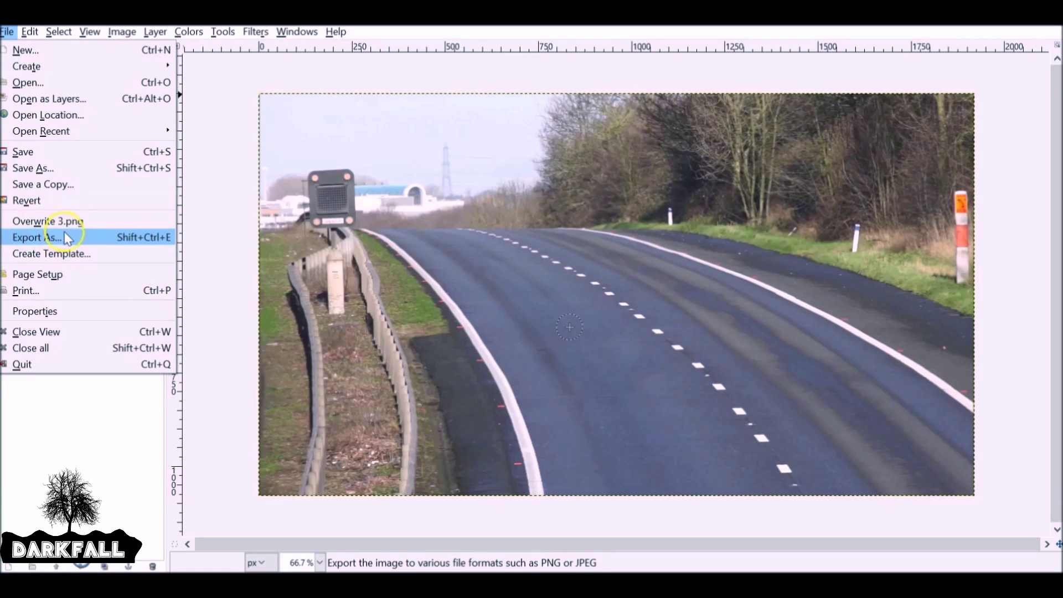
- Export the cleaned image as Backplate.jpg in the Backplate folder at JPEG quality 90
{"action": "left_click", "coordinate": [19, 238]}
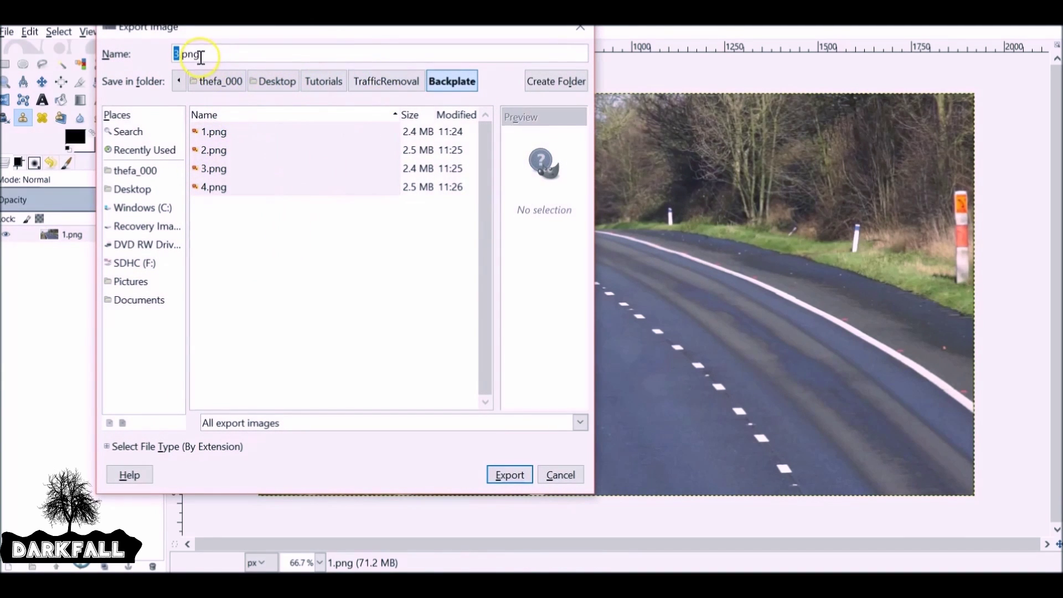
{"action": "left_click_drag", "start_coordinate": [213, 54], "coordinate": [117, 58]}
{"action": "type", "text": "Backplate"}
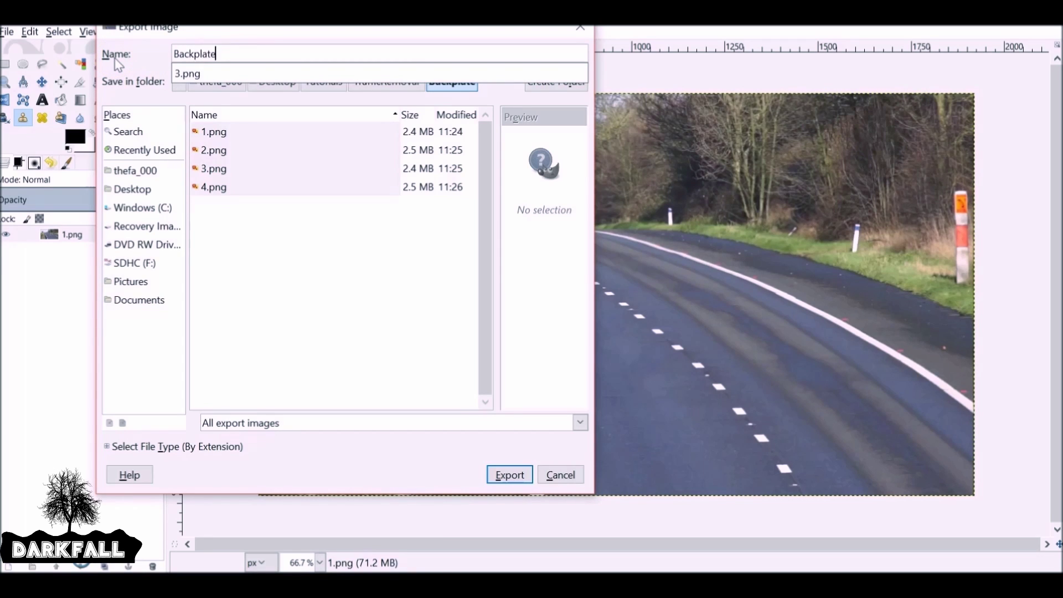
{"action": "double_click", "coordinate": [285, 58]}
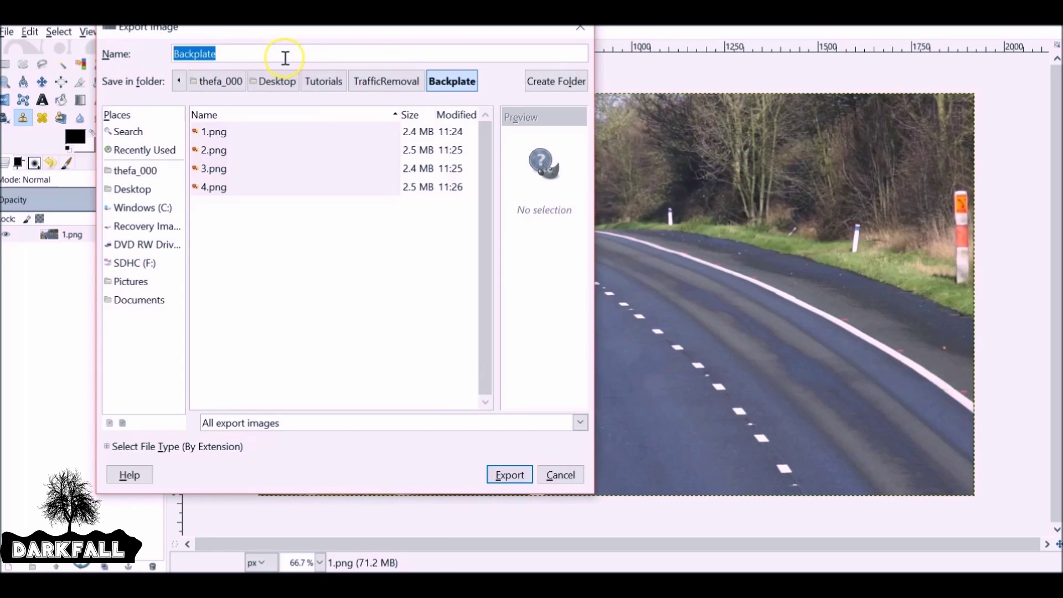
{"action": "left_click", "coordinate": [285, 57]}
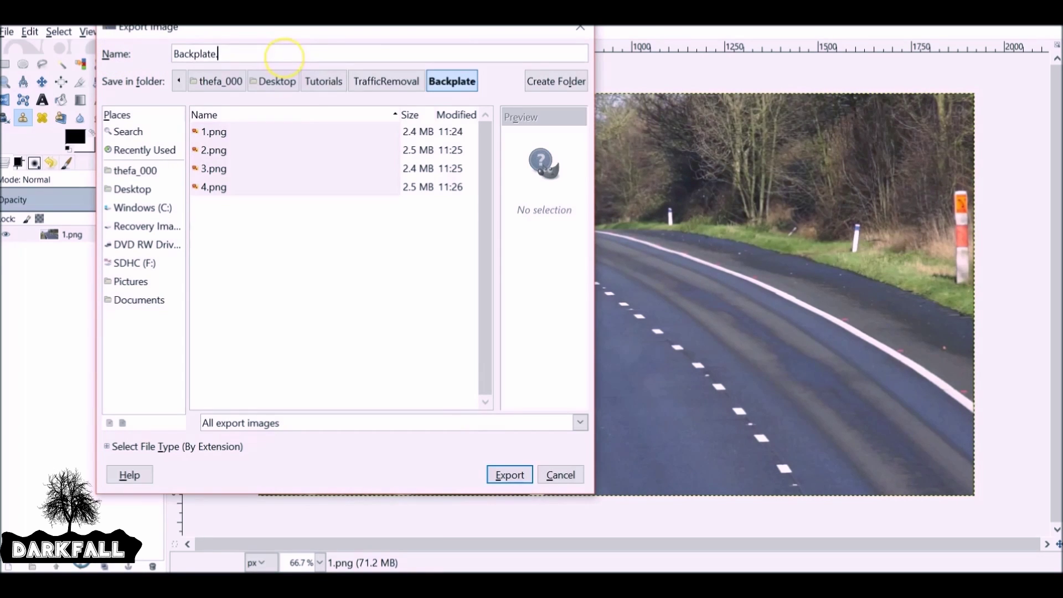
{"action": "key", "text": "Return"}
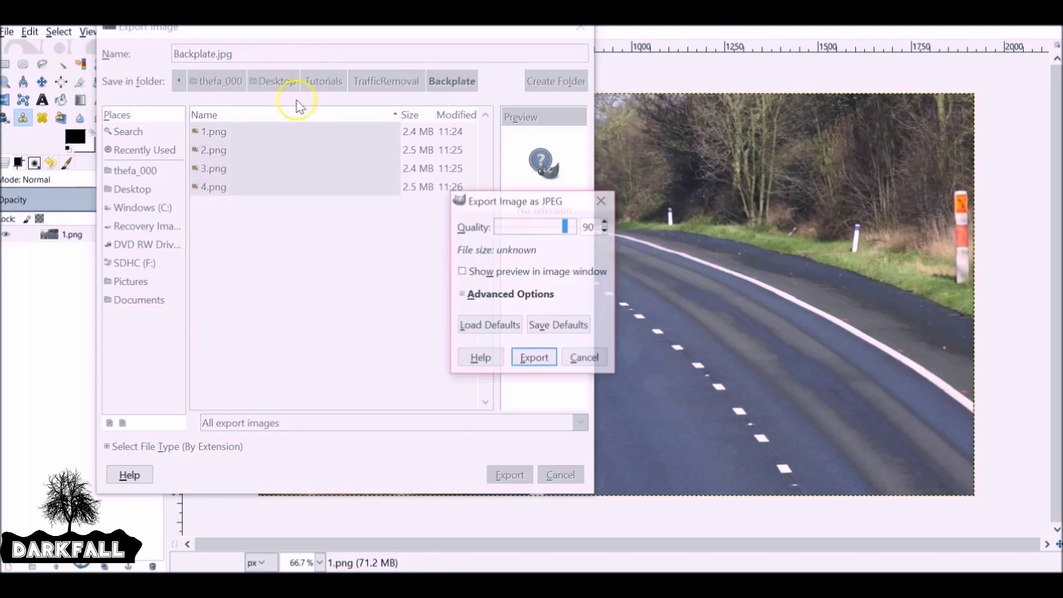
{"action": "left_click", "coordinate": [534, 360]}
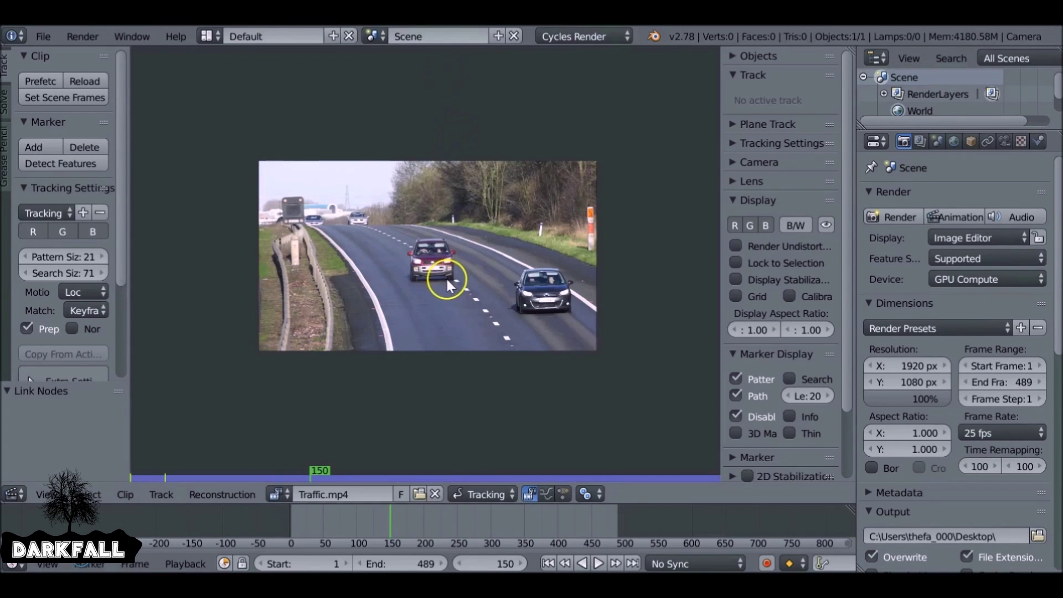
- Switch the Clip Editor to Mask mode and create a new mask named Car
{"action": "scroll", "coordinate": [446, 277], "scroll_direction": "up", "scroll_amount": 2}
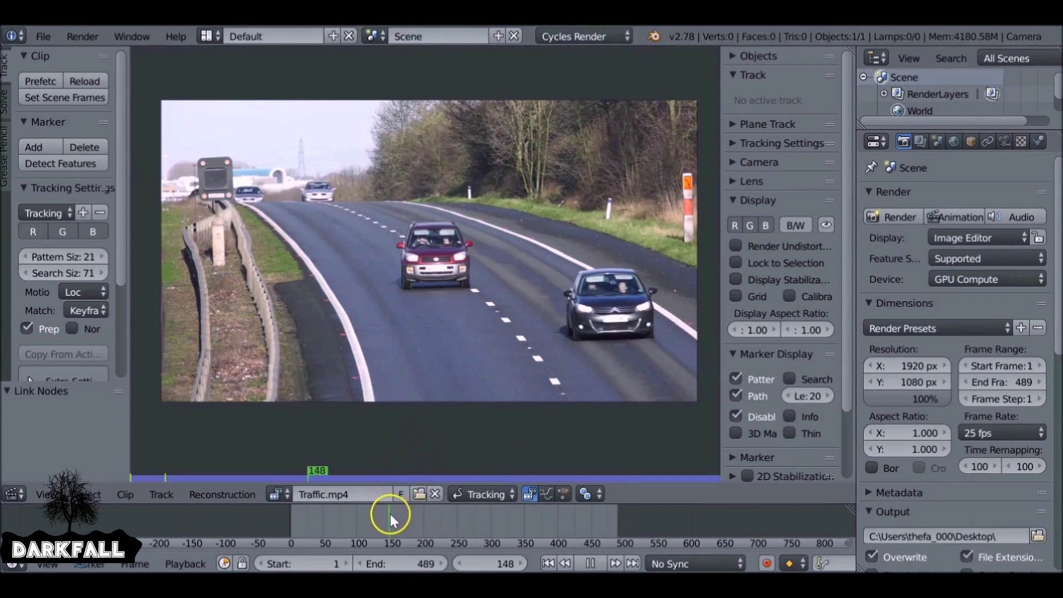
{"action": "mouse_move", "coordinate": [390, 513]}
{"action": "left_mouse_down"}
{"action": "mouse_move", "coordinate": [454, 510]}
{"action": "mouse_move", "coordinate": [371, 505]}
{"action": "mouse_move", "coordinate": [404, 506]}
{"action": "left_mouse_up"}
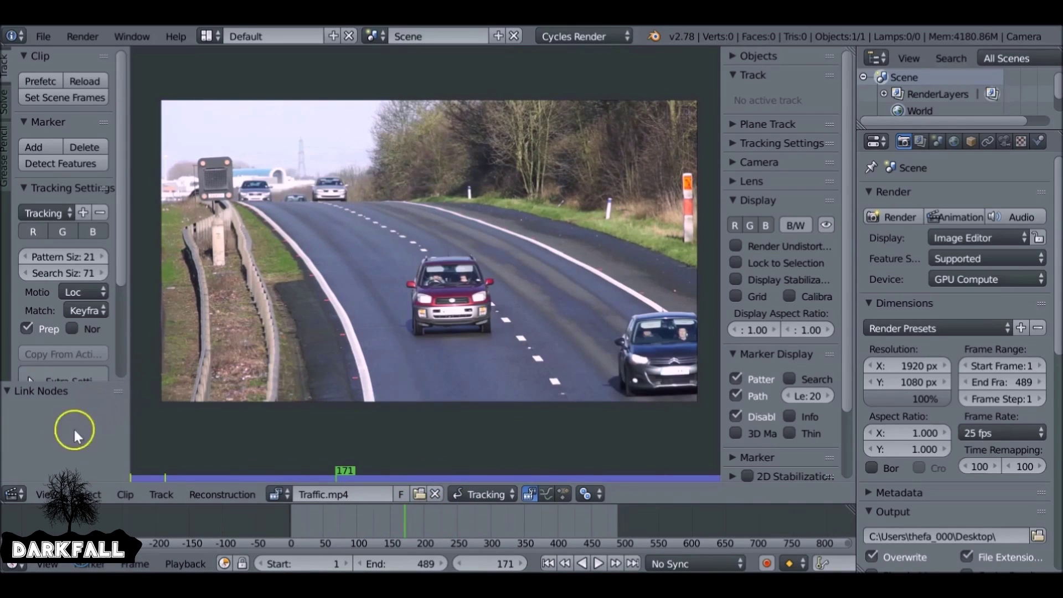
{"action": "left_click", "coordinate": [480, 494]}
{"action": "left_click", "coordinate": [484, 456]}
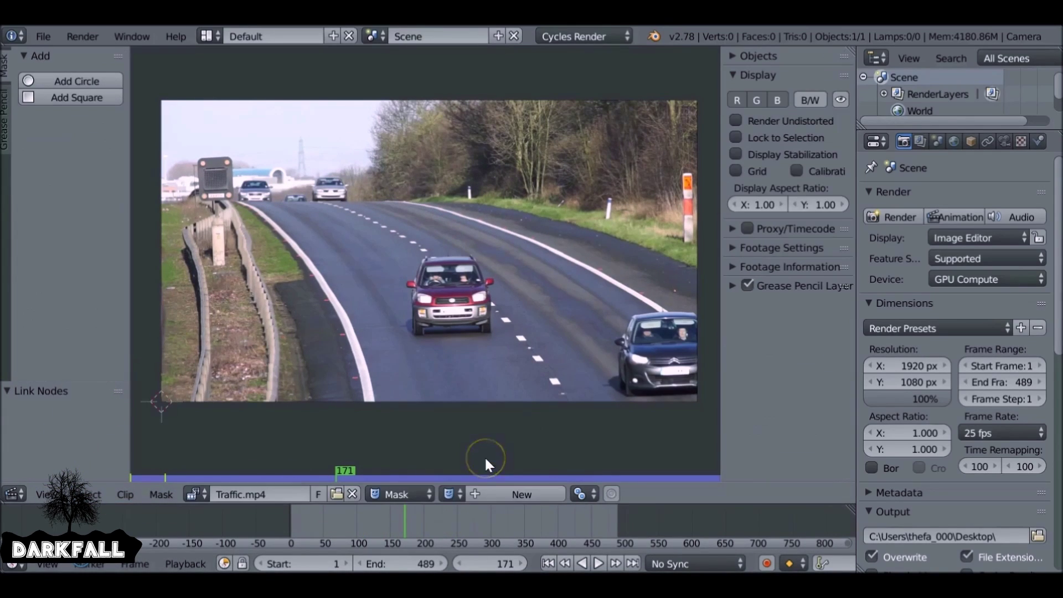
{"action": "left_click", "coordinate": [487, 494]}
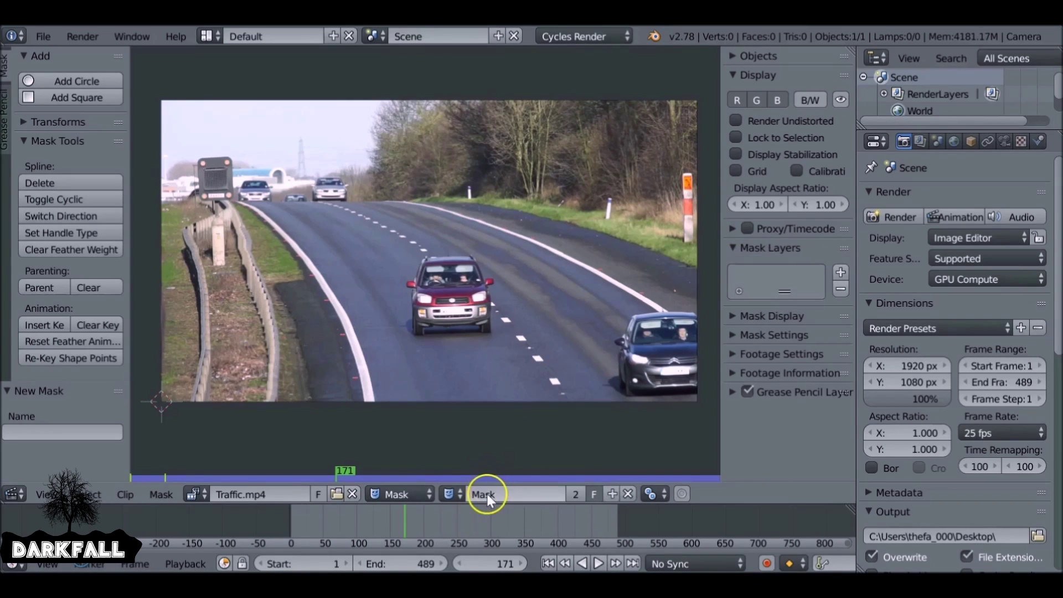
{"action": "left_click", "coordinate": [485, 494]}
{"action": "type", "text": "Car"}
{"action": "key", "text": "Return"}
- Play the Traffic.mp4 footage from the start and stop it at frame 162
{"action": "left_click", "coordinate": [549, 563]}
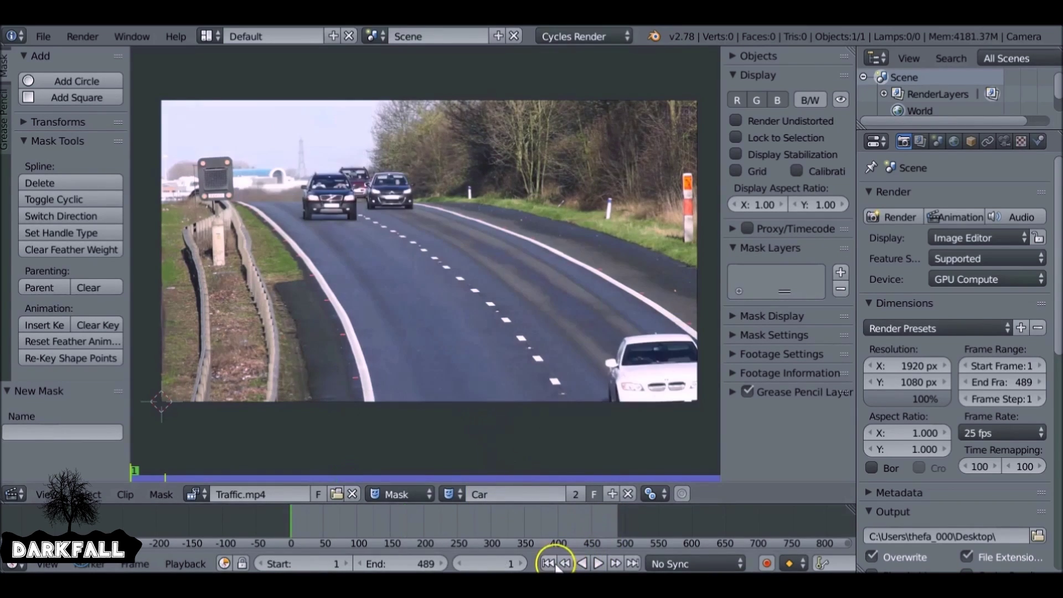
{"action": "scroll", "coordinate": [421, 304], "scroll_direction": "up", "scroll_amount": 1}
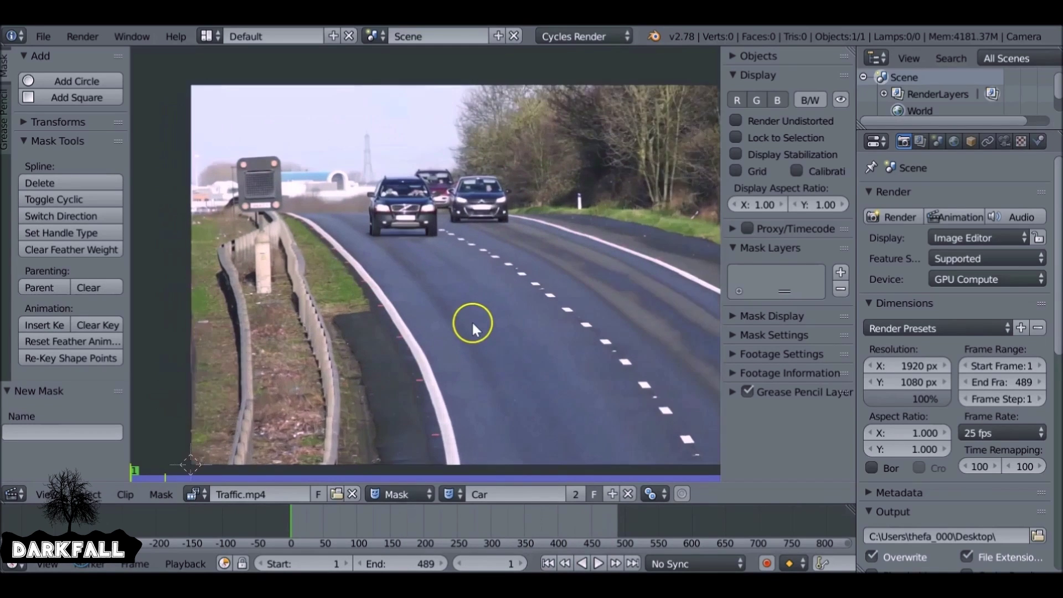
{"action": "scroll", "coordinate": [472, 320], "scroll_direction": "up", "scroll_amount": 2}
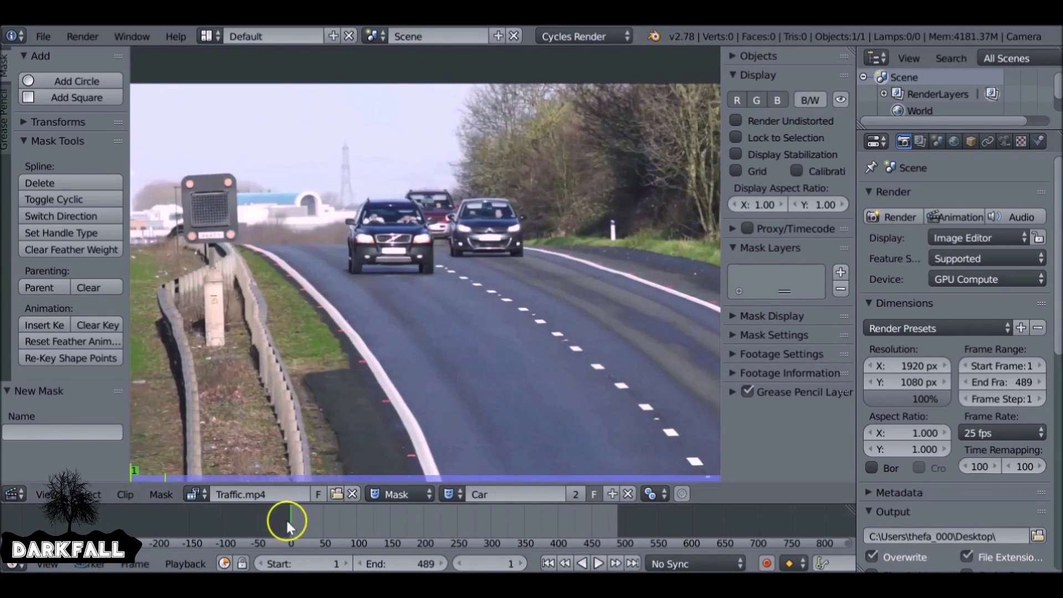
{"action": "key", "text": "alt+a"}
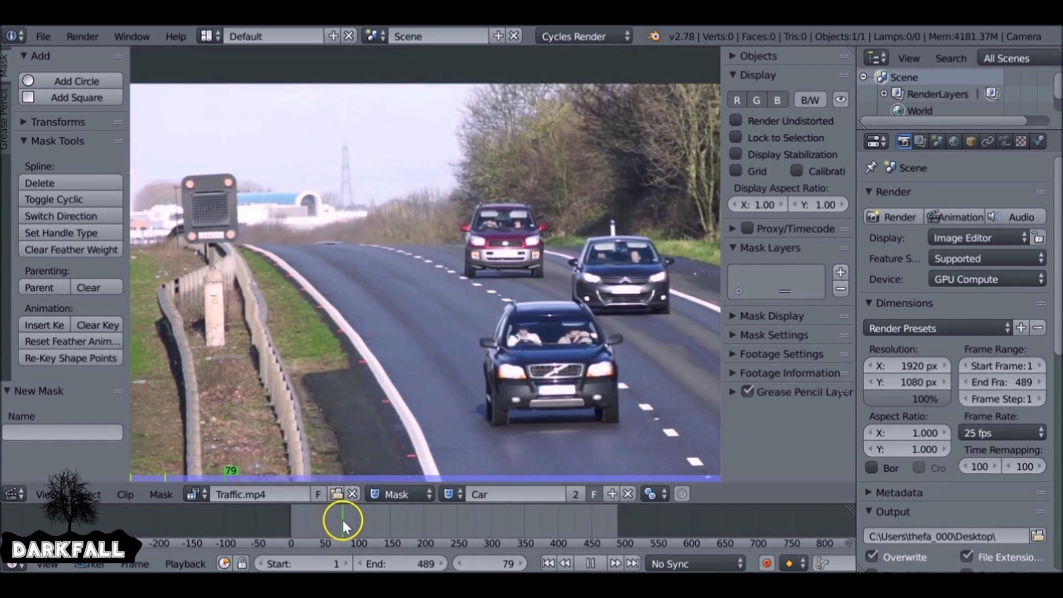
{"action": "key", "text": "alt+a"}
{"action": "key", "text": "alt+a"}
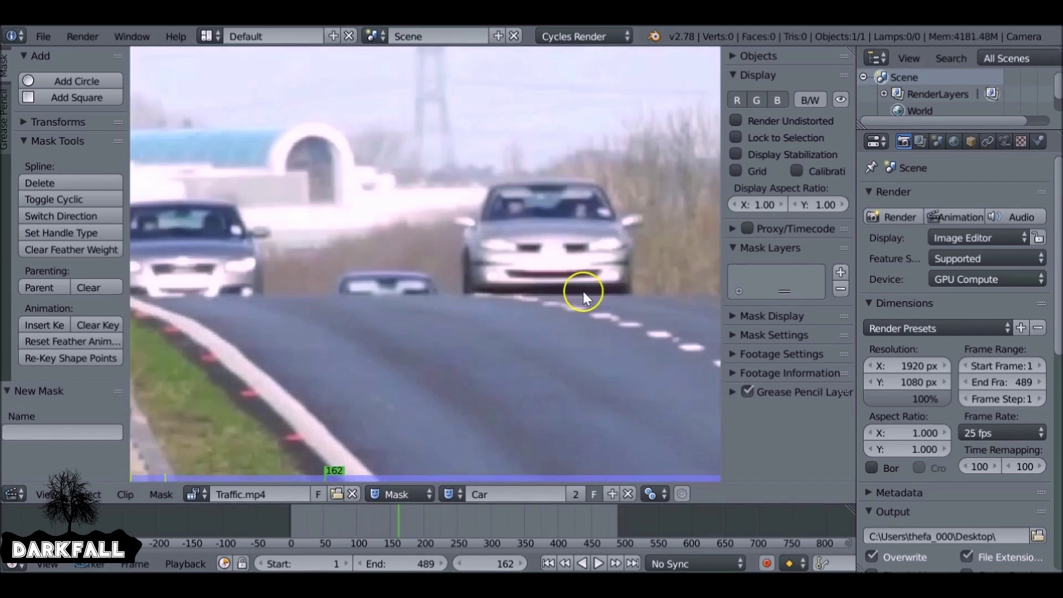
{"action": "key", "text": "alt+a"}
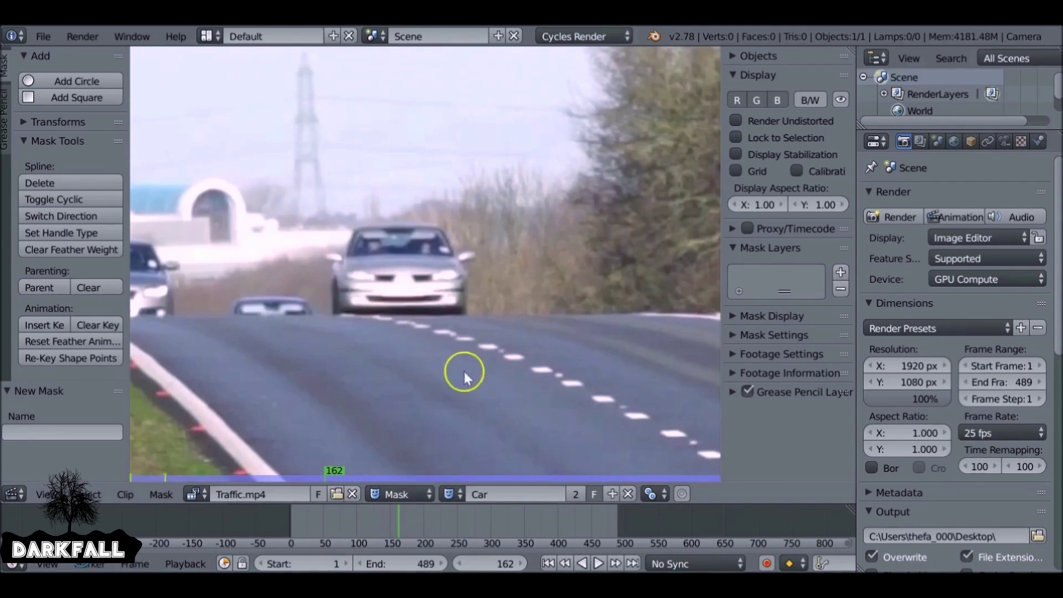
- Place ten mask points around the silver car and close them into a loop
{"action": "left_click", "coordinate": [475, 310], "text": "ctrl"}
{"action": "left_click", "coordinate": [480, 278], "text": "ctrl"}
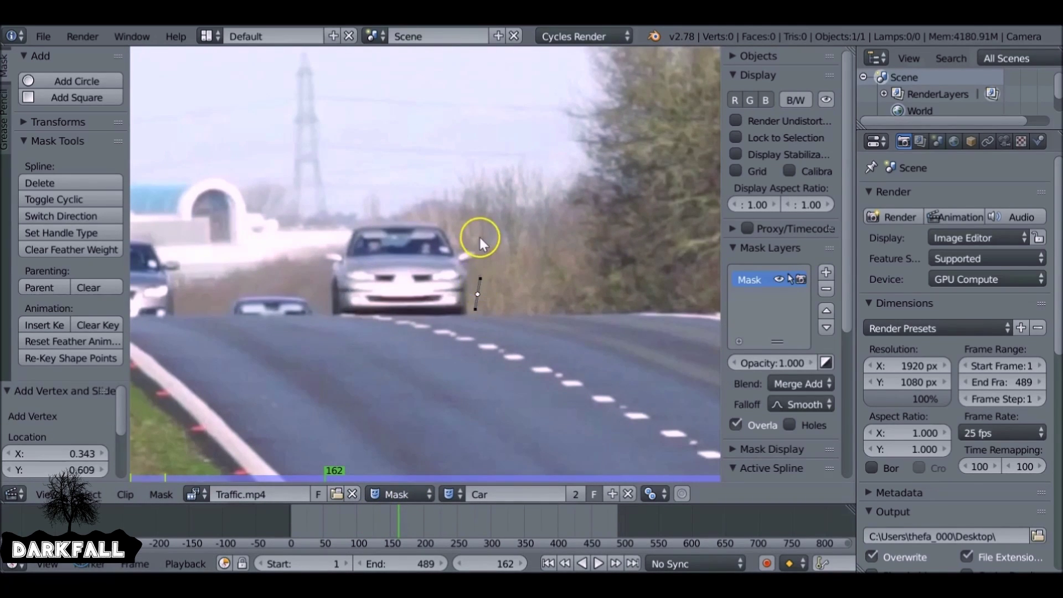
{"action": "left_click", "coordinate": [480, 237], "text": "ctrl"}
{"action": "left_click", "coordinate": [362, 208], "text": "ctrl"}
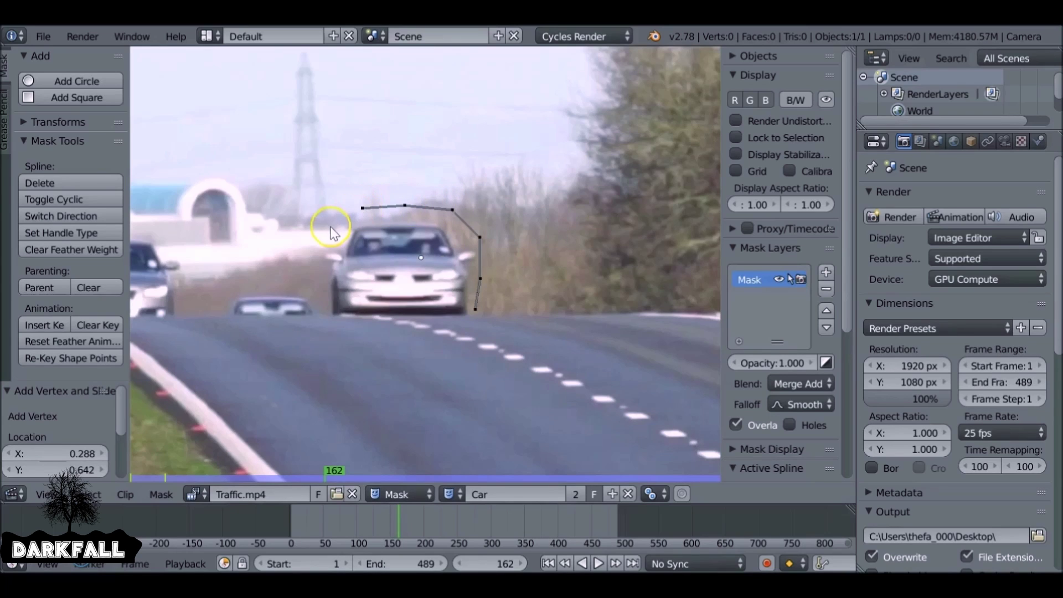
{"action": "left_click", "coordinate": [330, 226], "text": "ctrl"}
{"action": "left_click", "coordinate": [324, 316], "text": "ctrl"}
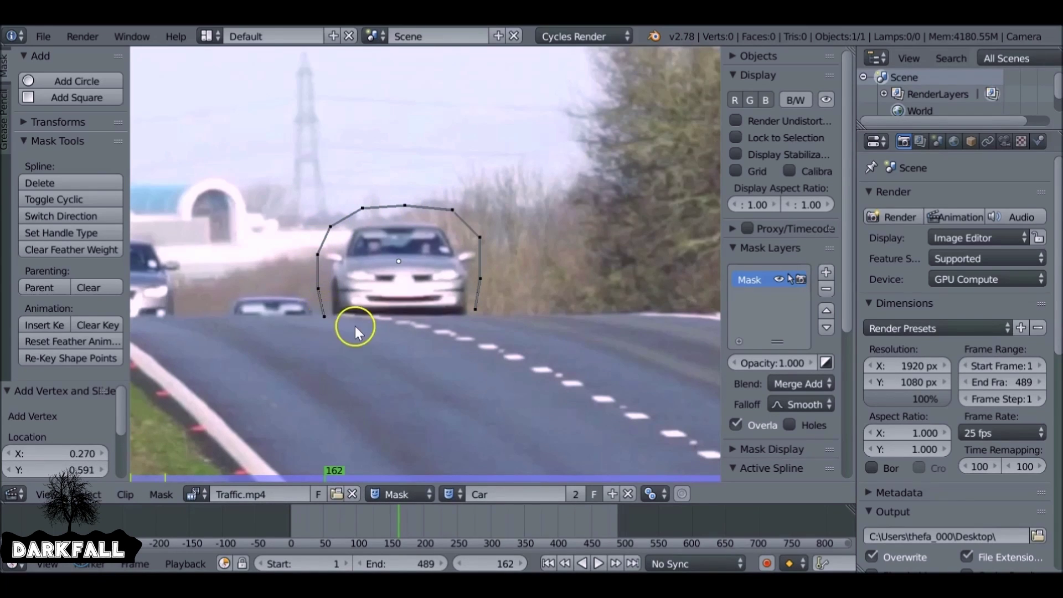
{"action": "left_click", "coordinate": [327, 334], "text": "ctrl"}
{"action": "left_click", "coordinate": [371, 344], "text": "ctrl"}
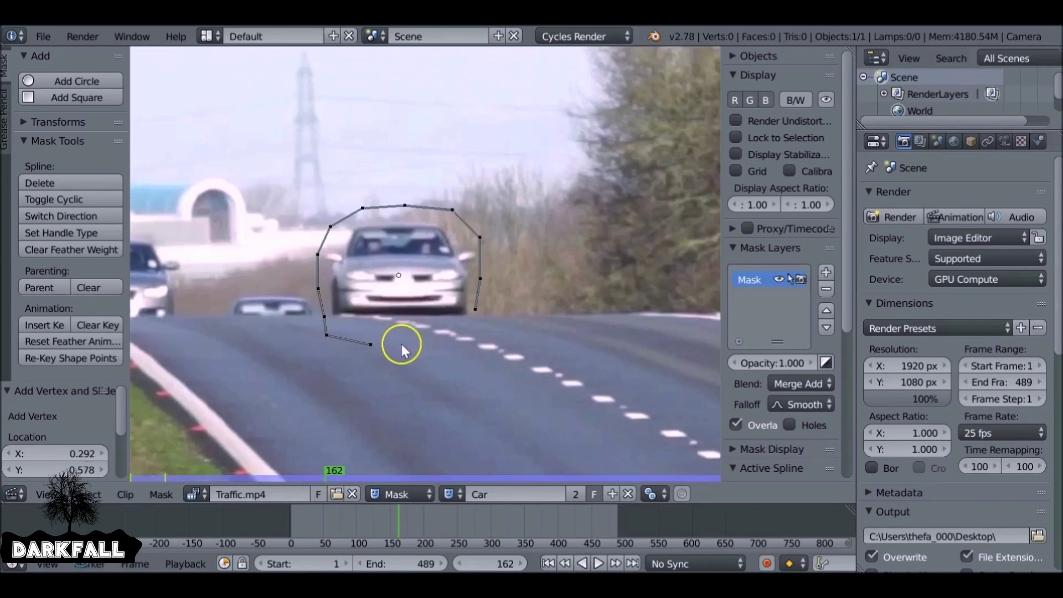
{"action": "left_click", "coordinate": [411, 338], "text": "ctrl"}
{"action": "left_click", "coordinate": [471, 333], "text": "ctrl"}
{"action": "key", "text": "alt+c"}
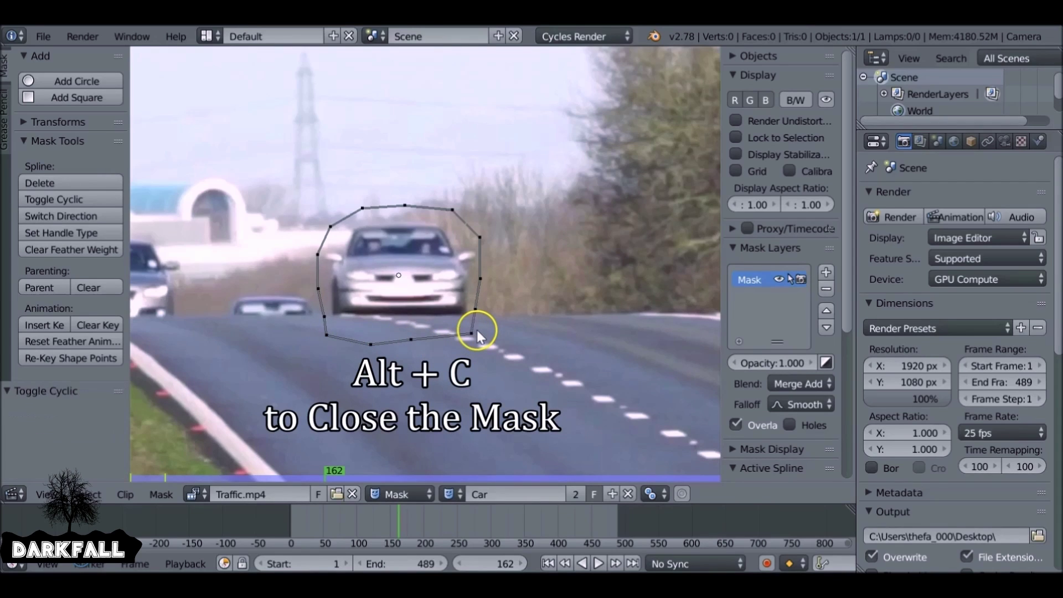
- Add one more point on the outline's right edge and select all mask points
{"action": "scroll", "coordinate": [498, 241], "scroll_direction": "up", "scroll_amount": 3}
{"action": "key", "text": "a"}
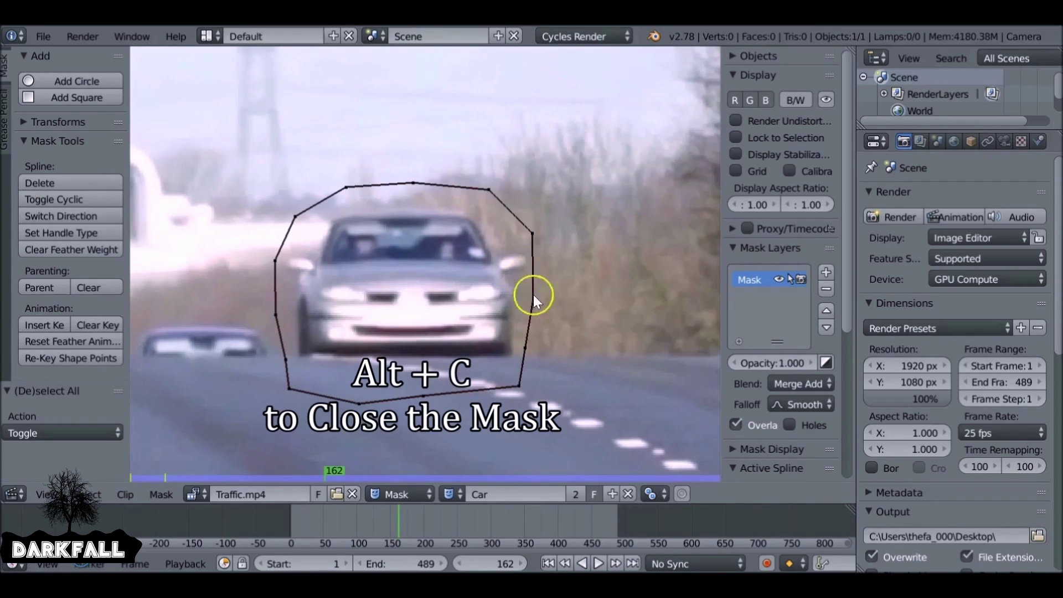
{"action": "left_click", "coordinate": [530, 349], "text": "ctrl"}
{"action": "key", "text": "a"}
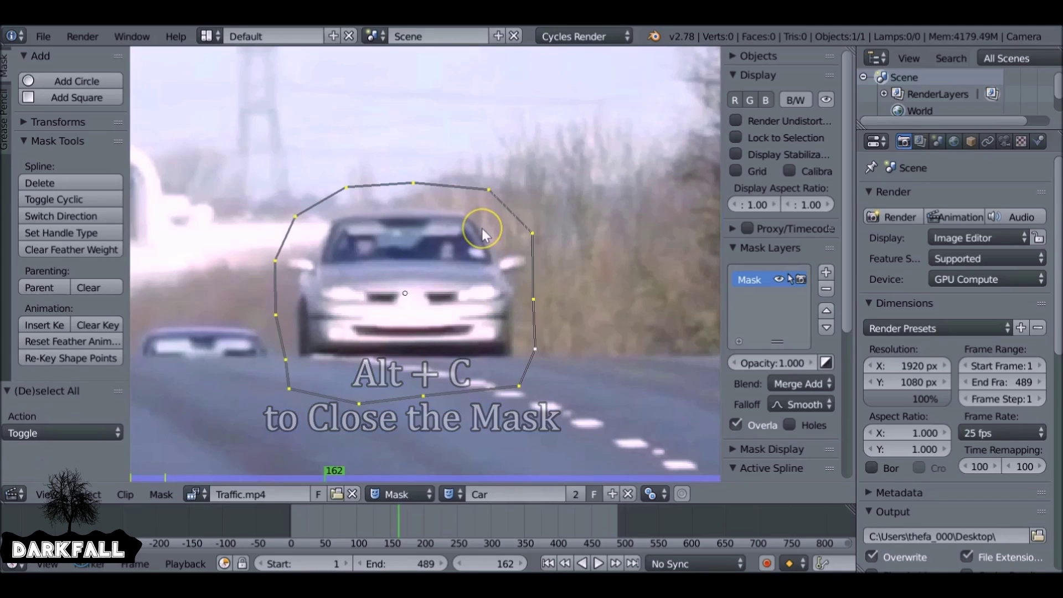
- Turn on auto keying and key the Car mask around the silver car at frames 162 and 152
{"action": "left_click", "coordinate": [767, 563]}
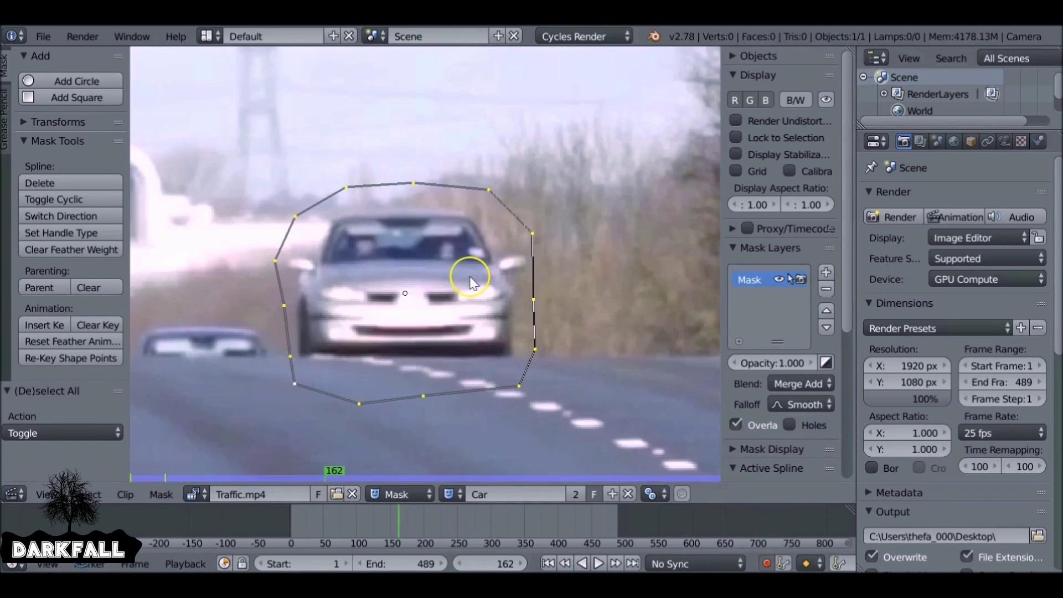
{"action": "key", "text": "g"}
{"action": "left_click", "coordinate": [469, 255]}
{"action": "key", "text": "Left"}
{"action": "key", "text": "Left"}
{"action": "key", "text": "Left"}
{"action": "key", "text": "Left"}
{"action": "key", "text": "Left"}
{"action": "key", "text": "Left"}
{"action": "key", "text": "Left"}
{"action": "key", "text": "Left"}
{"action": "key", "text": "Left"}
{"action": "key", "text": "Left"}
{"action": "key", "text": "Left"}
{"action": "key", "text": "Left"}
{"action": "key", "text": "Left"}
{"action": "key", "text": "Left"}
{"action": "key", "text": "Left"}
{"action": "key", "text": "Left"}
{"action": "key", "text": "Left"}
{"action": "key", "text": "Left"}
{"action": "key", "text": "Left"}
{"action": "key", "text": "Left"}
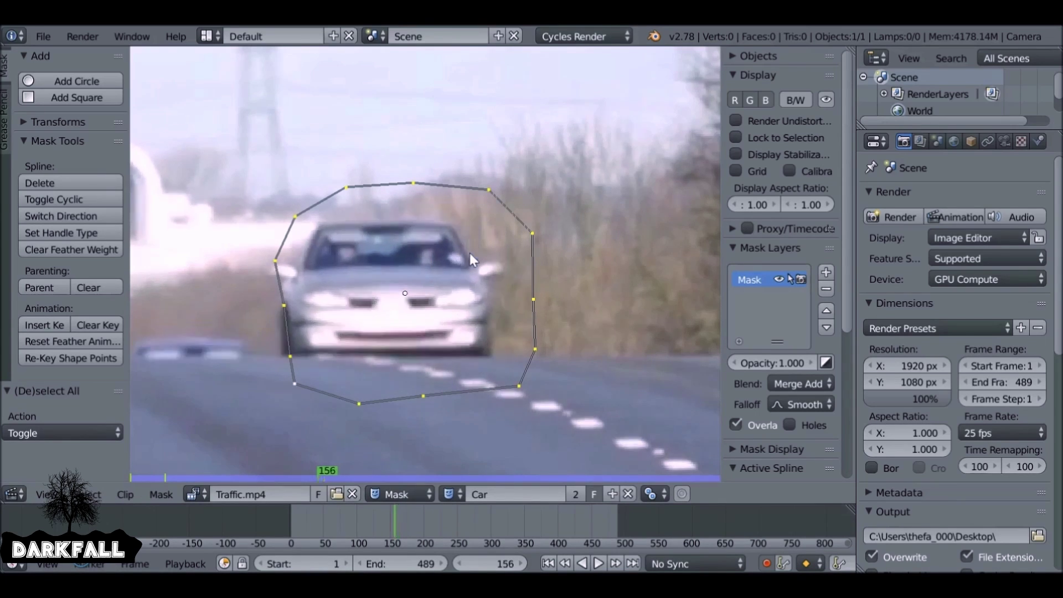
{"action": "key", "text": "Left"}
{"action": "key", "text": "Left"}
{"action": "key", "text": "Left"}
{"action": "key", "text": "Left"}
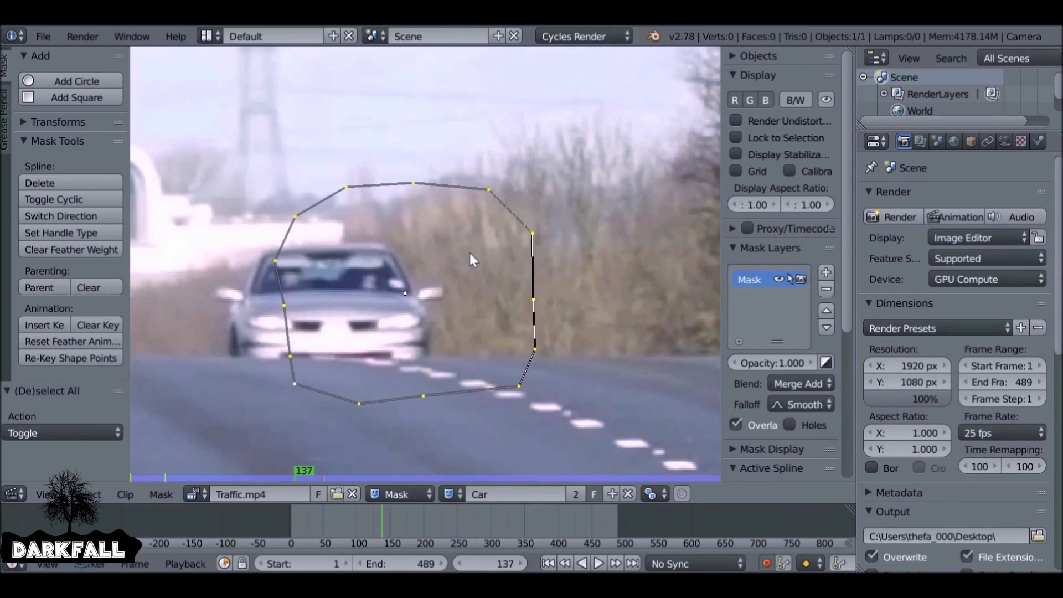
{"action": "key", "text": "Right"}
{"action": "key", "text": "Right"}
{"action": "key", "text": "Right"}
{"action": "key", "text": "Right"}
{"action": "key", "text": "Right"}
{"action": "key", "text": "Right"}
{"action": "key", "text": "Right"}
{"action": "key", "text": "Right"}
{"action": "key", "text": "Right"}
{"action": "key", "text": "Right"}
{"action": "key", "text": "Right"}
{"action": "key", "text": "Right"}
{"action": "key", "text": "Right"}
{"action": "key", "text": "Right"}
{"action": "key", "text": "Right"}
{"action": "key", "text": "Right"}
{"action": "key", "text": "Right"}
{"action": "key", "text": "Right"}
{"action": "key", "text": "Right"}
{"action": "key", "text": "Right"}
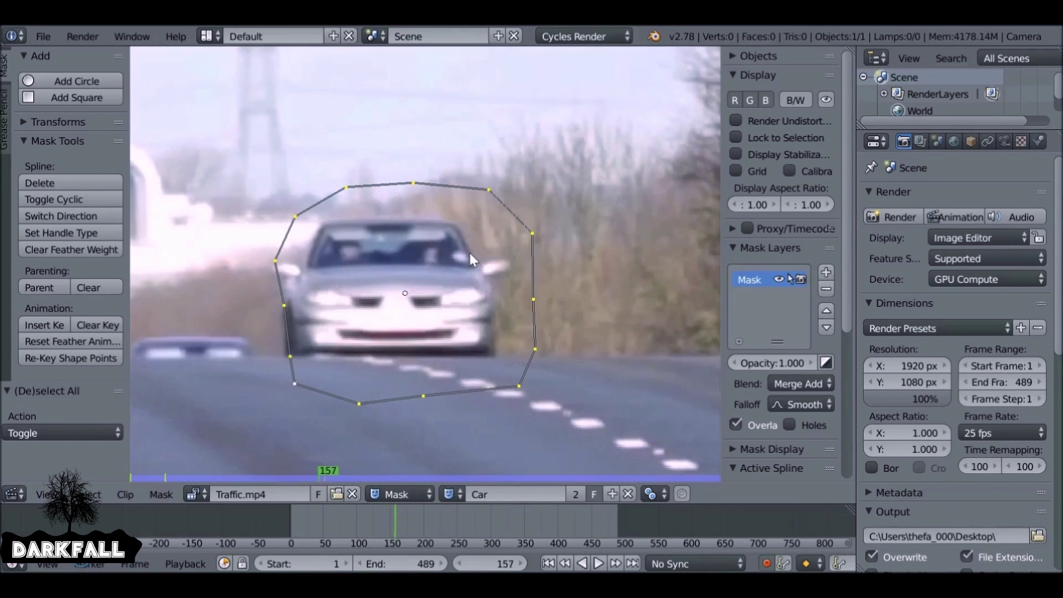
{"action": "key", "text": "Right"}
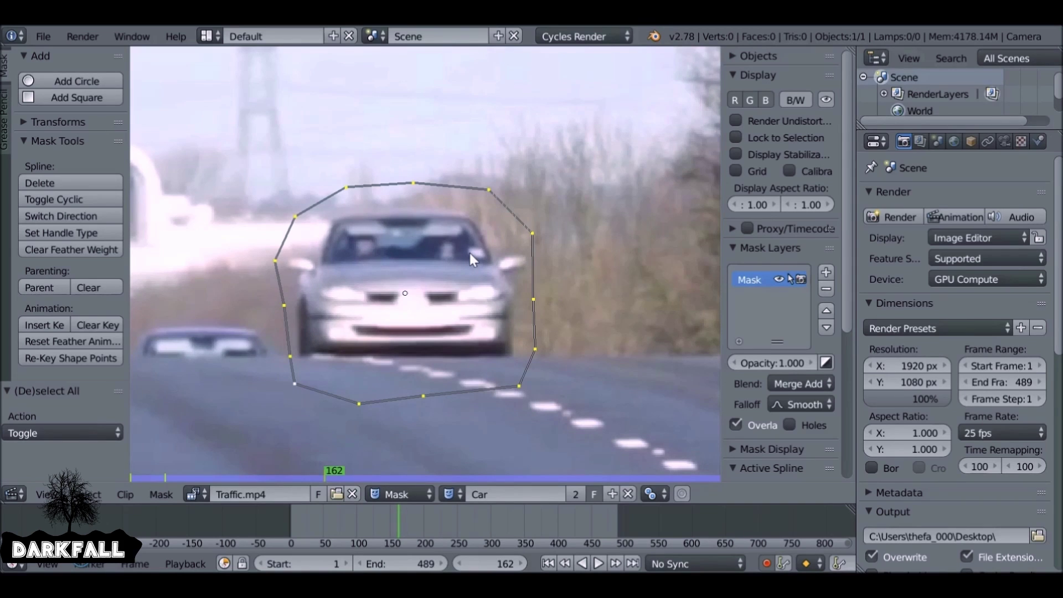
{"action": "key", "text": "Down"}
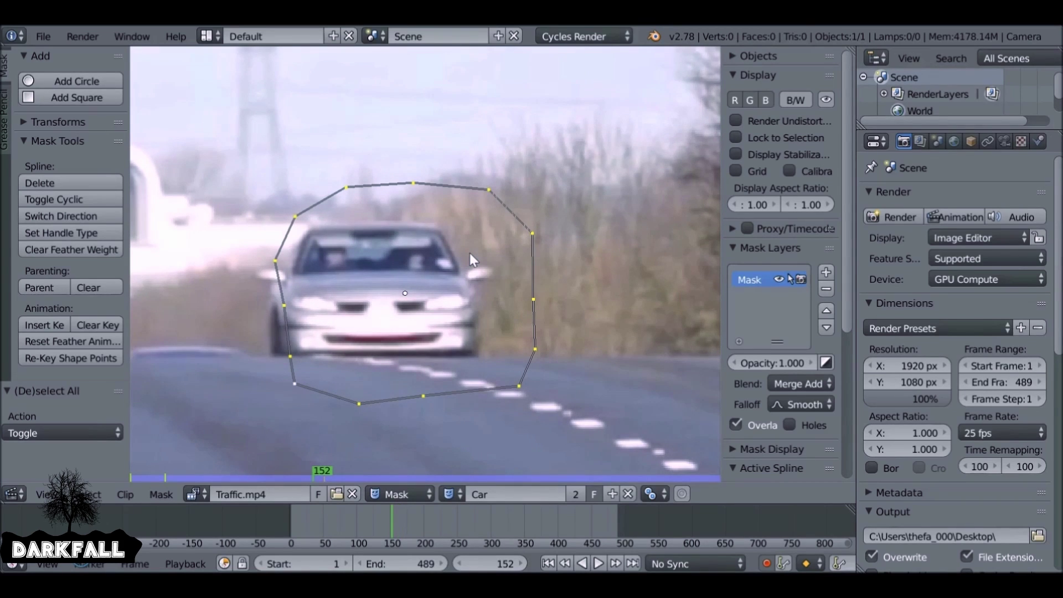
{"action": "key", "text": "g"}
{"action": "left_click", "coordinate": [158, 335]}
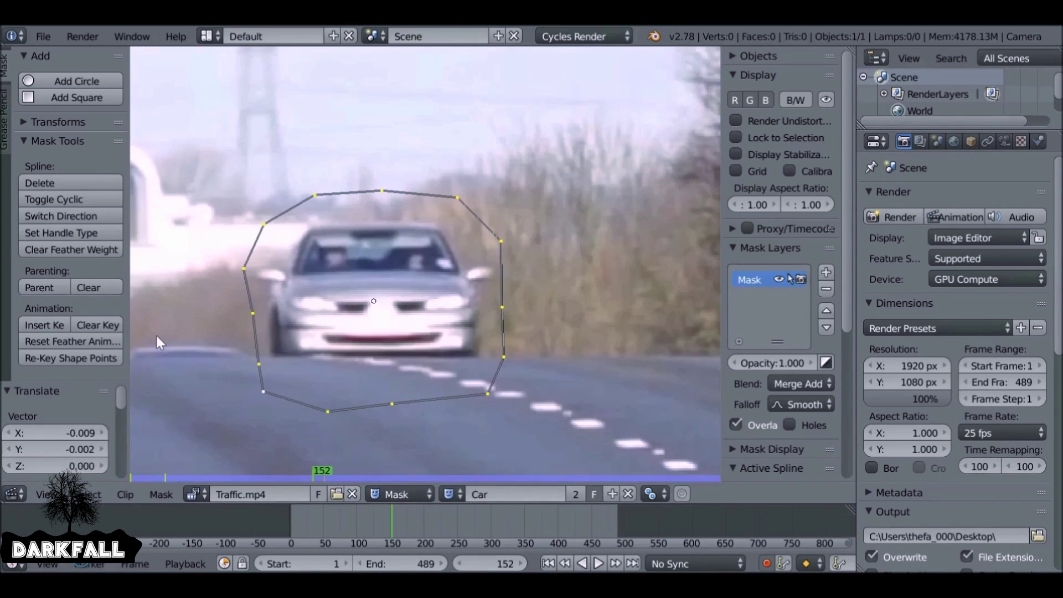
- Step back in ten-frame jumps to frame 120, moving the mask onto the car each time
{"action": "key", "text": "Down"}
{"action": "key", "text": "g"}
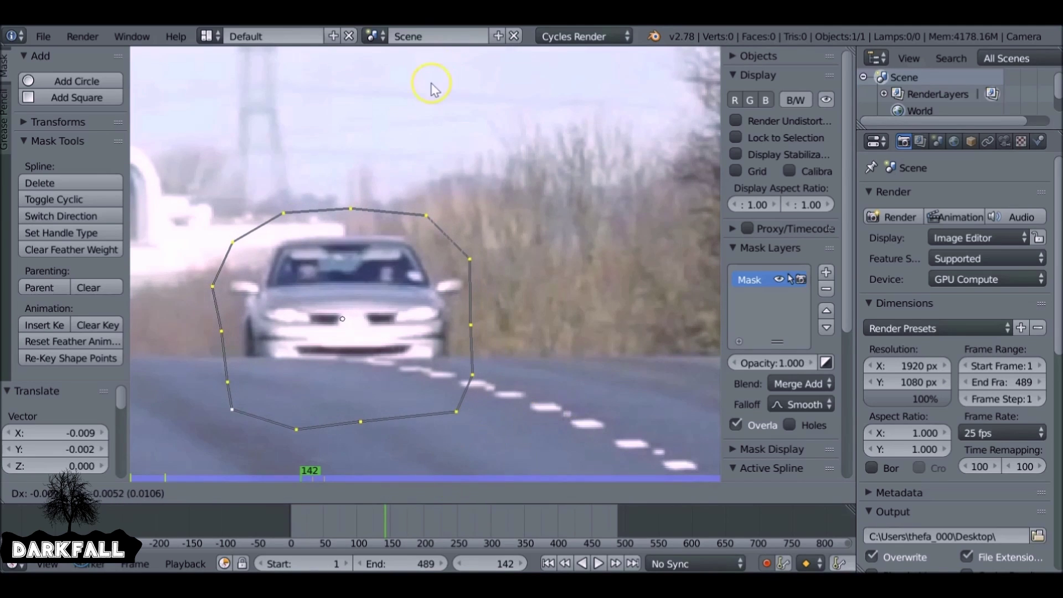
{"action": "left_click", "coordinate": [413, 98]}
{"action": "key", "text": "Left"}
{"action": "key", "text": "Down"}
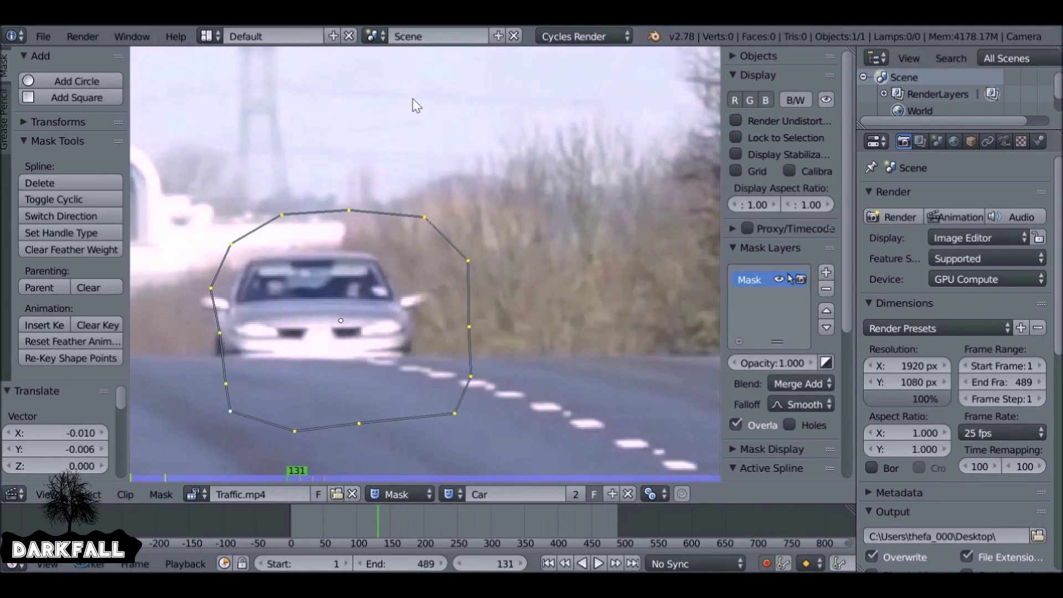
{"action": "key", "text": "g"}
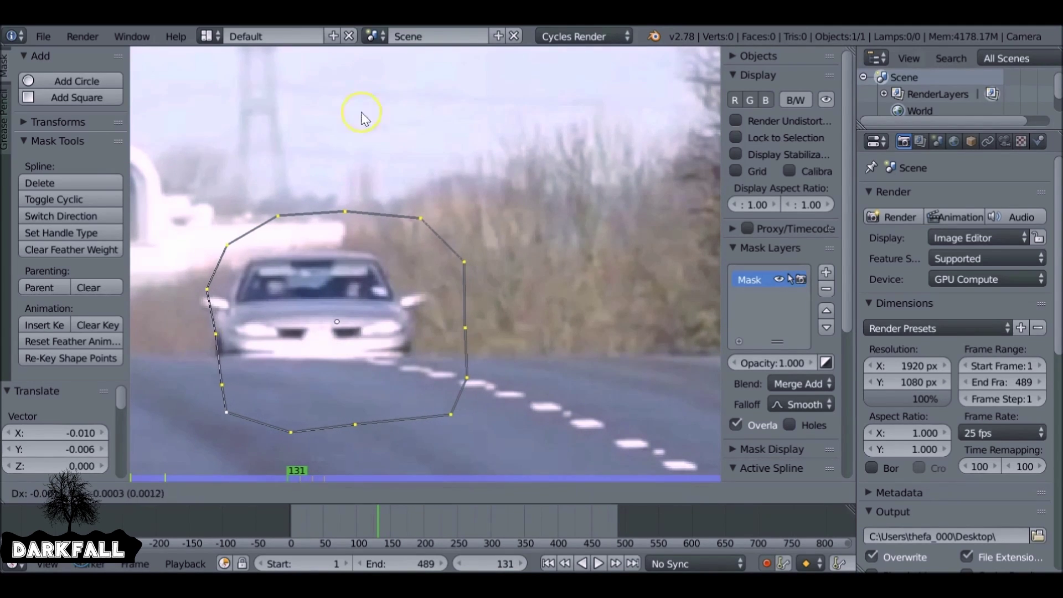
{"action": "left_click", "coordinate": [686, 191]}
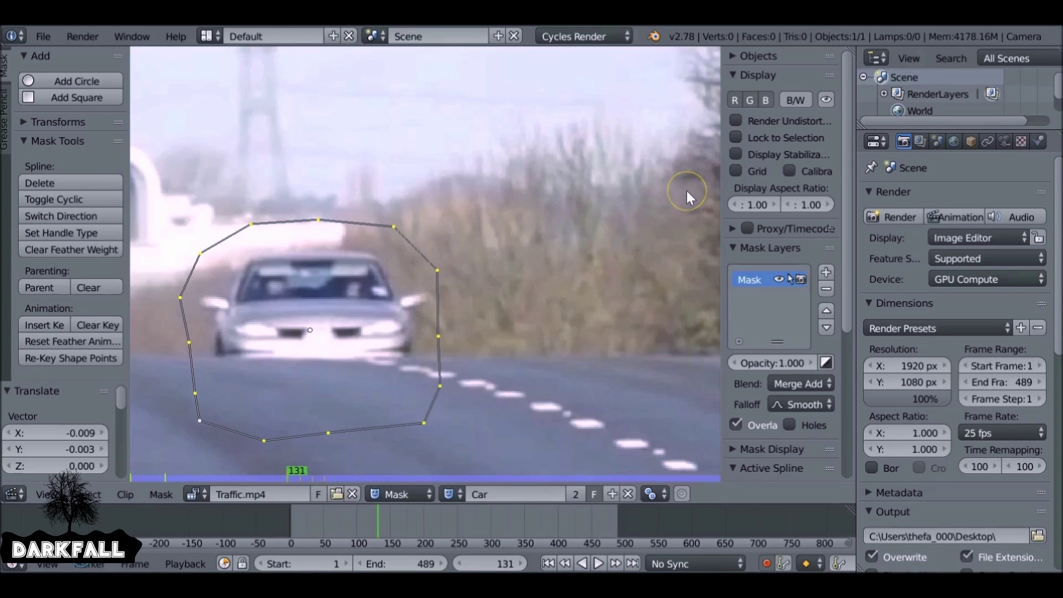
{"action": "key", "text": "Down"}
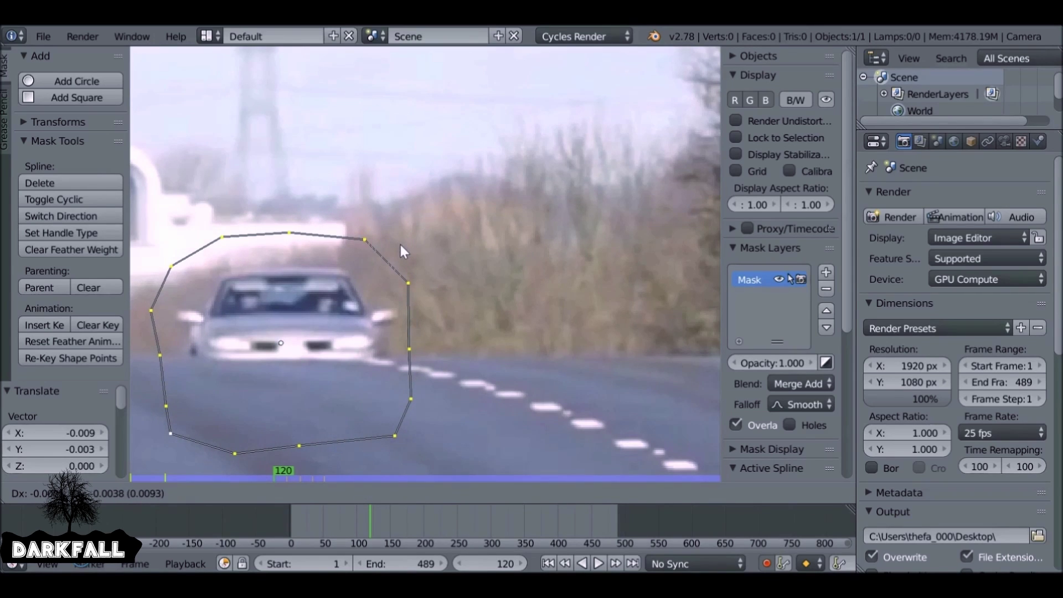
{"action": "left_click", "coordinate": [400, 245]}
{"action": "middle_click_drag", "start_coordinate": [354, 281], "coordinate": [489, 299]}
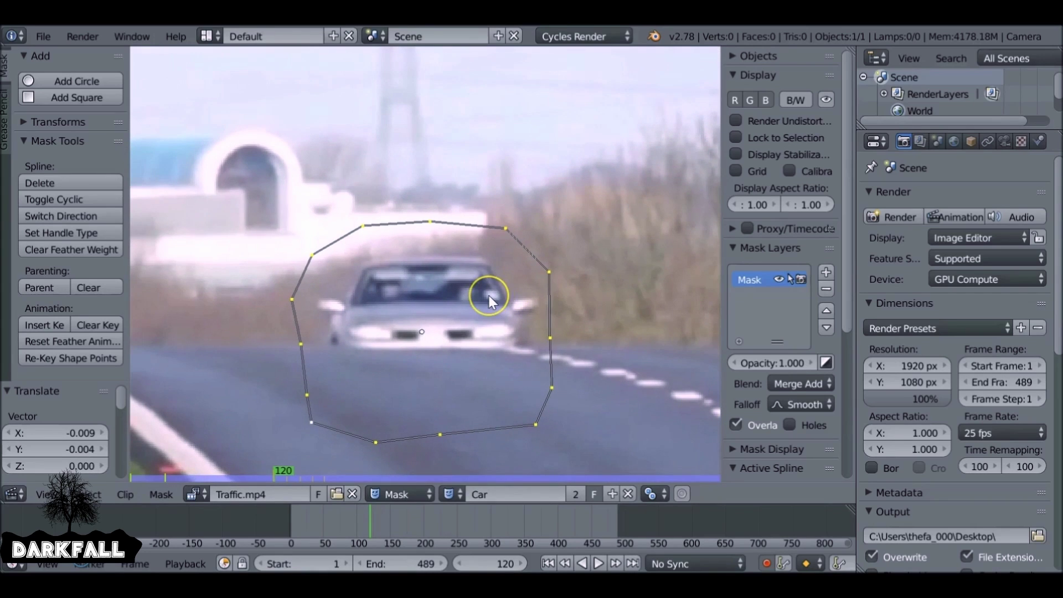
- Reposition the mask over the car at frames 110, 100 and 90, then step back past 80
{"action": "key", "text": "Down"}
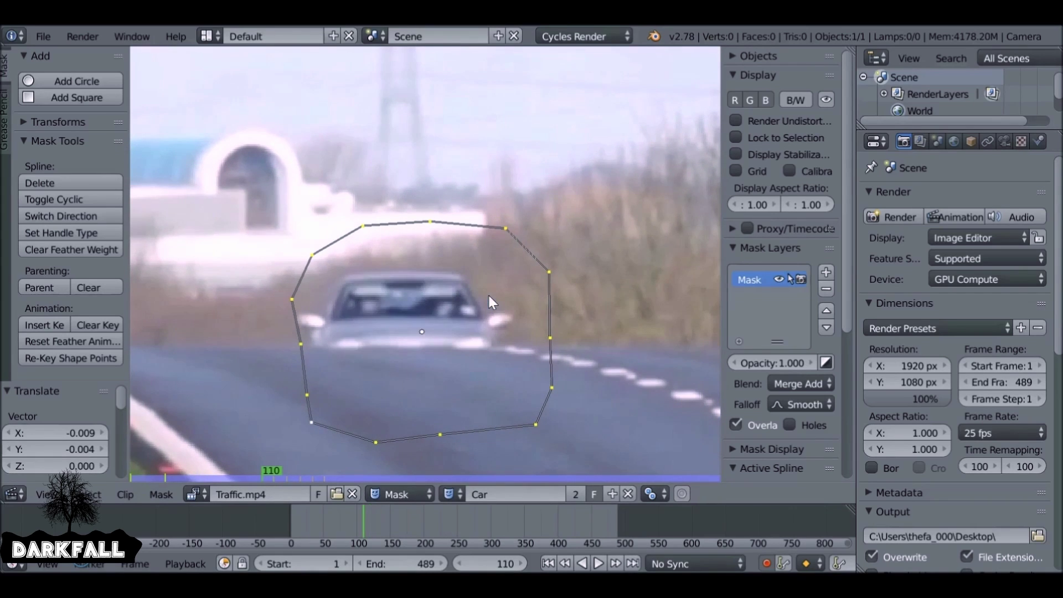
{"action": "key", "text": "g"}
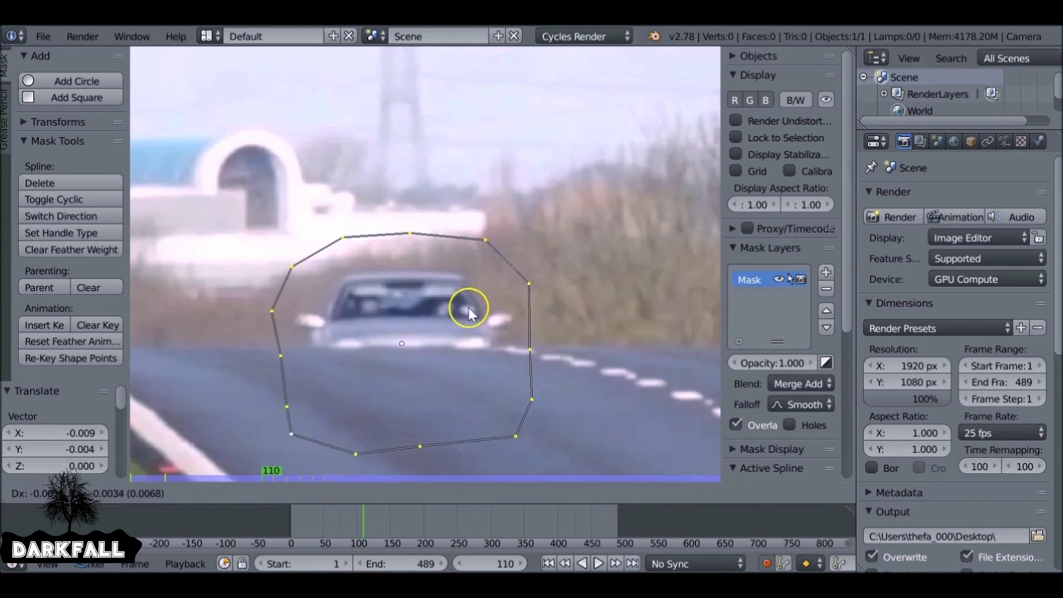
{"action": "left_click", "coordinate": [468, 308]}
{"action": "key", "text": "Down"}
{"action": "key", "text": "g"}
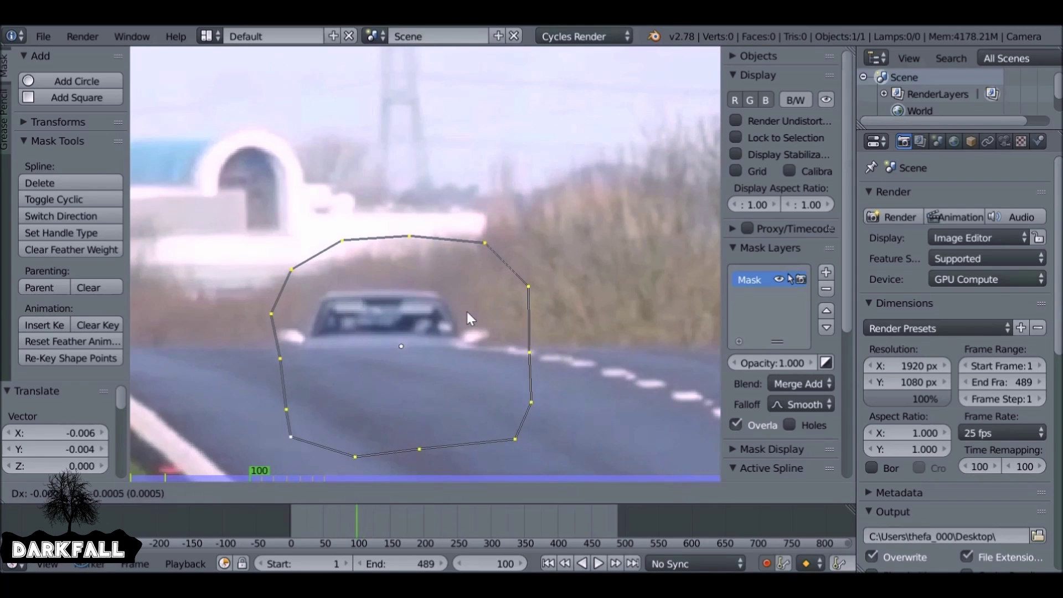
{"action": "left_click", "coordinate": [449, 321]}
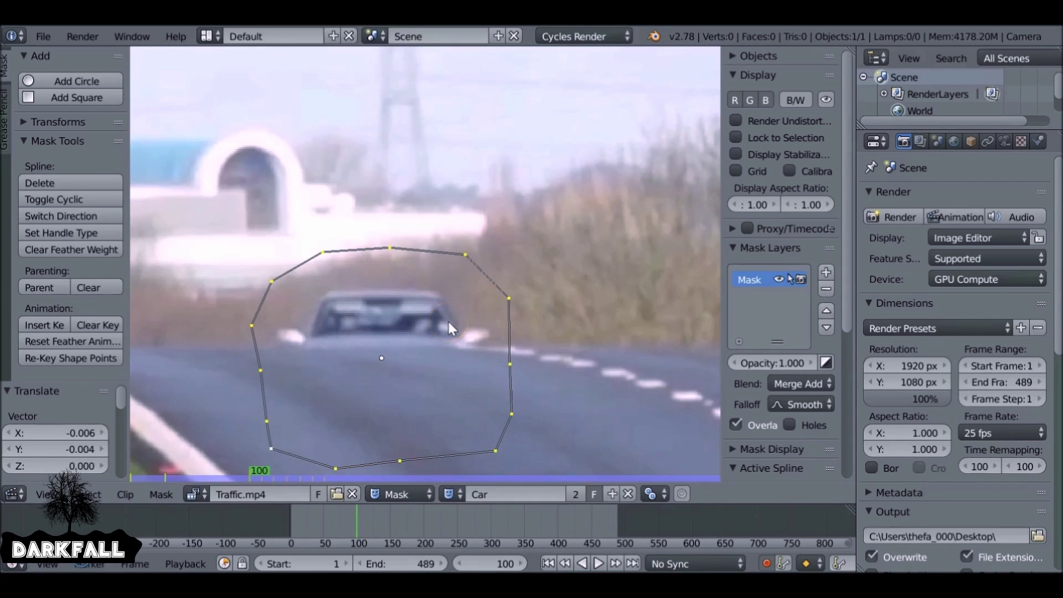
{"action": "key", "text": "Down"}
{"action": "key", "text": "g"}
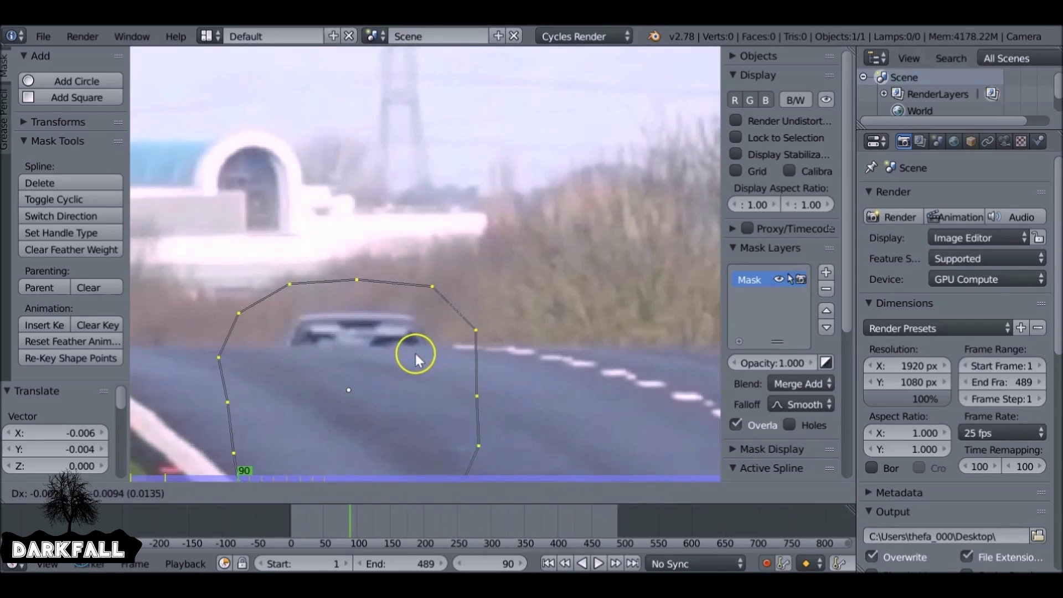
{"action": "left_click", "coordinate": [420, 353]}
{"action": "key", "text": "Down"}
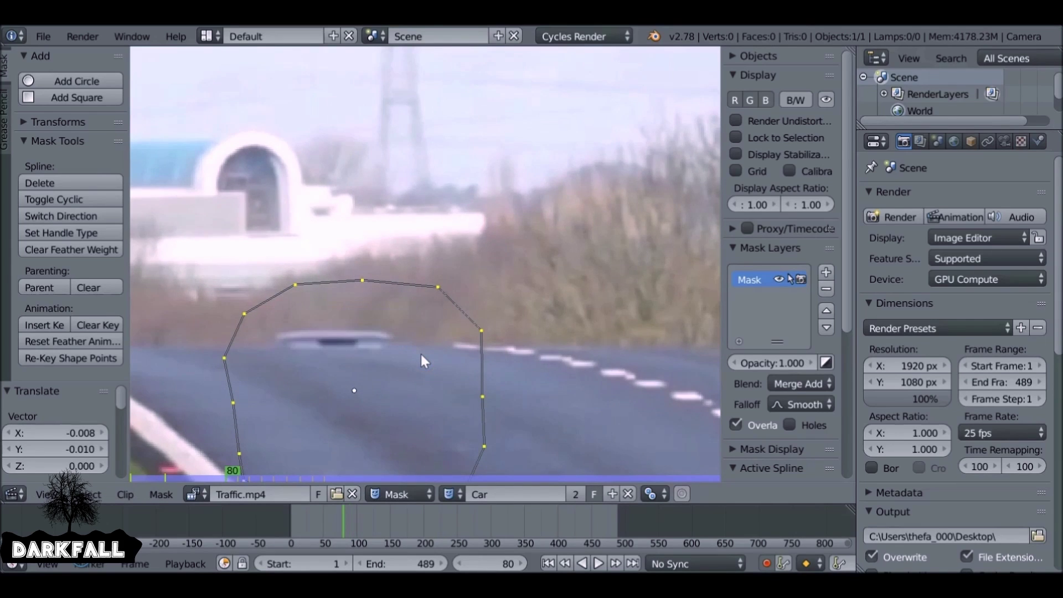
{"action": "key", "text": "Left"}
{"action": "key", "text": "Left"}
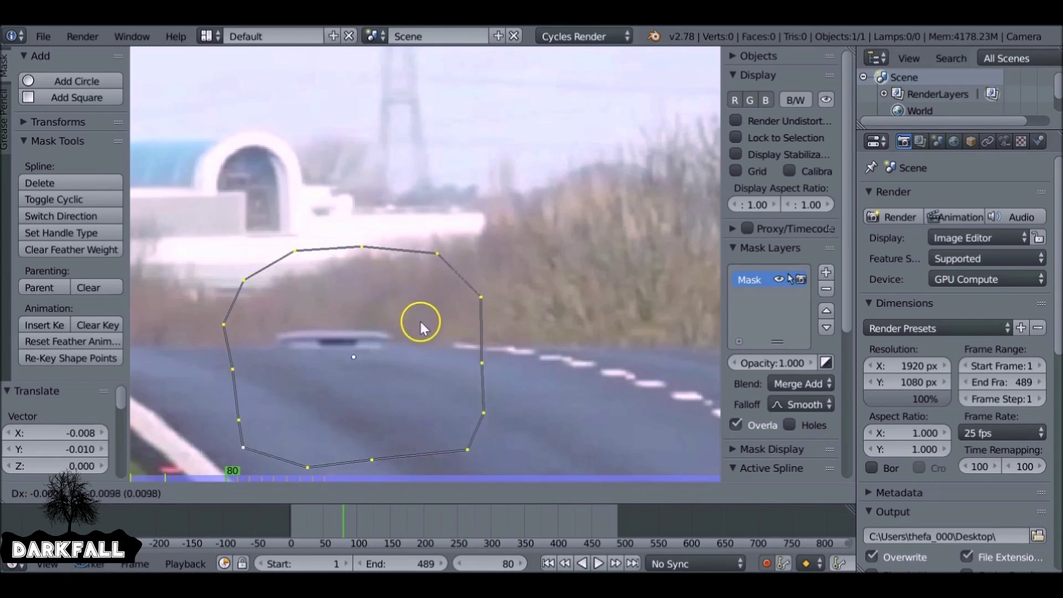
- Play the clip and move the whole mask back onto the approaching car where it drifts
{"action": "key", "text": "alt+a"}
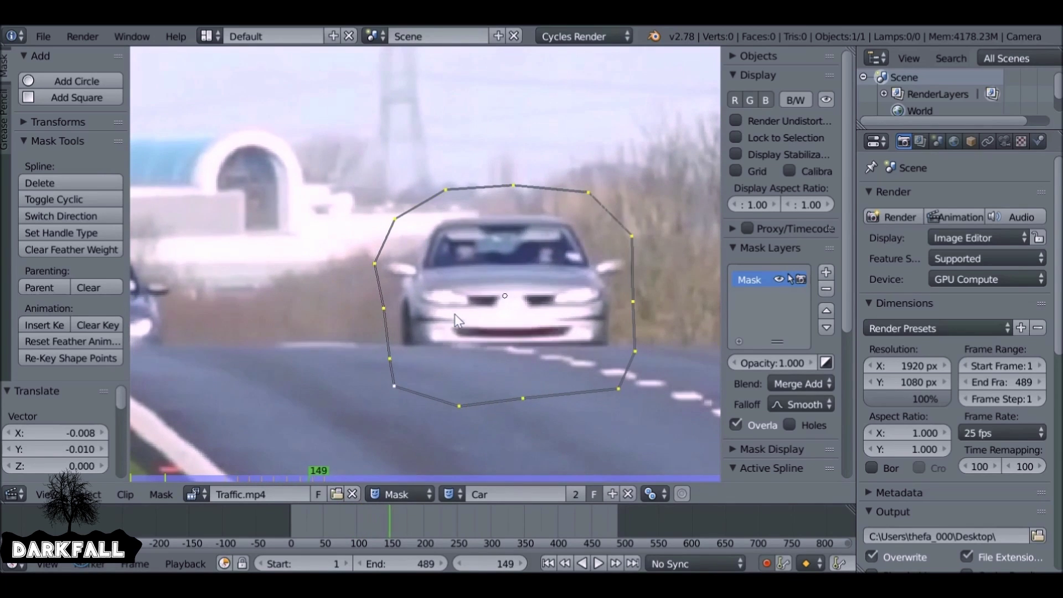
{"action": "left_click_drag", "start_coordinate": [454, 314], "coordinate": [619, 284]}
{"action": "key", "text": "a"}
{"action": "key", "text": "g"}
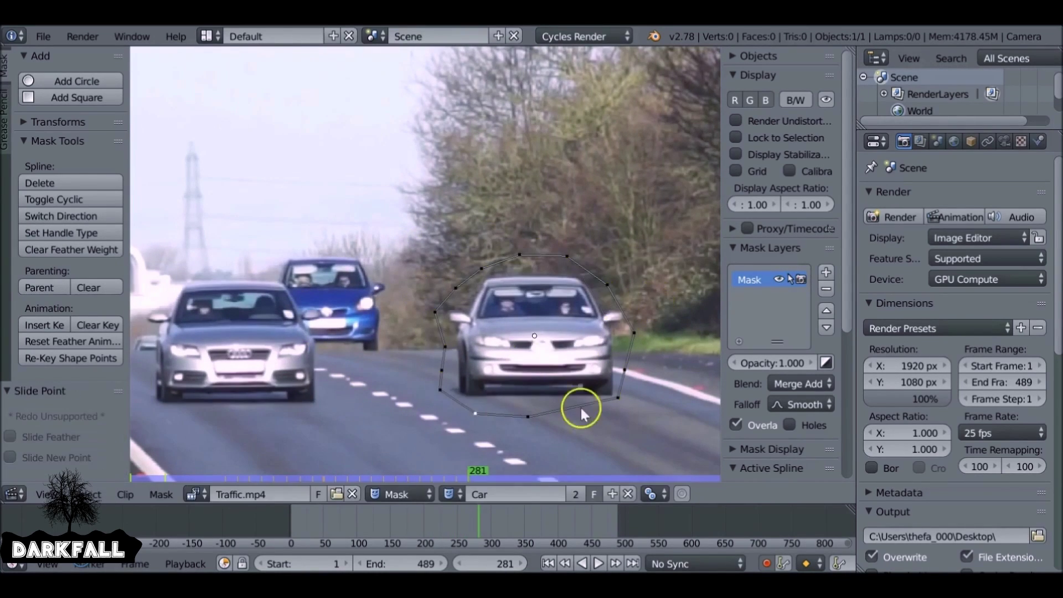
{"action": "left_click", "coordinate": [586, 423]}
- Slide individual mask points to hug the car, then scrub through to check the tracking
{"action": "left_click_drag", "start_coordinate": [440, 307], "coordinate": [494, 176]}
{"action": "key", "text": "a"}
{"action": "key", "text": "g"}
{"action": "left_click", "coordinate": [287, 266]}
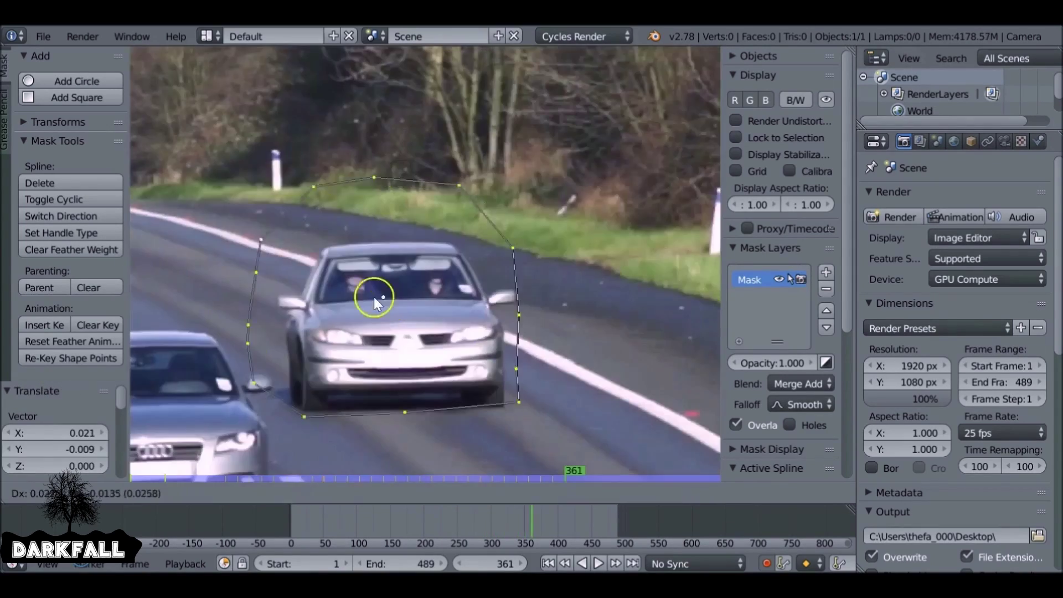
{"action": "scroll", "coordinate": [287, 266], "scroll_direction": "up", "scroll_amount": 3}
{"action": "left_click_drag", "start_coordinate": [287, 265], "coordinate": [233, 257]}
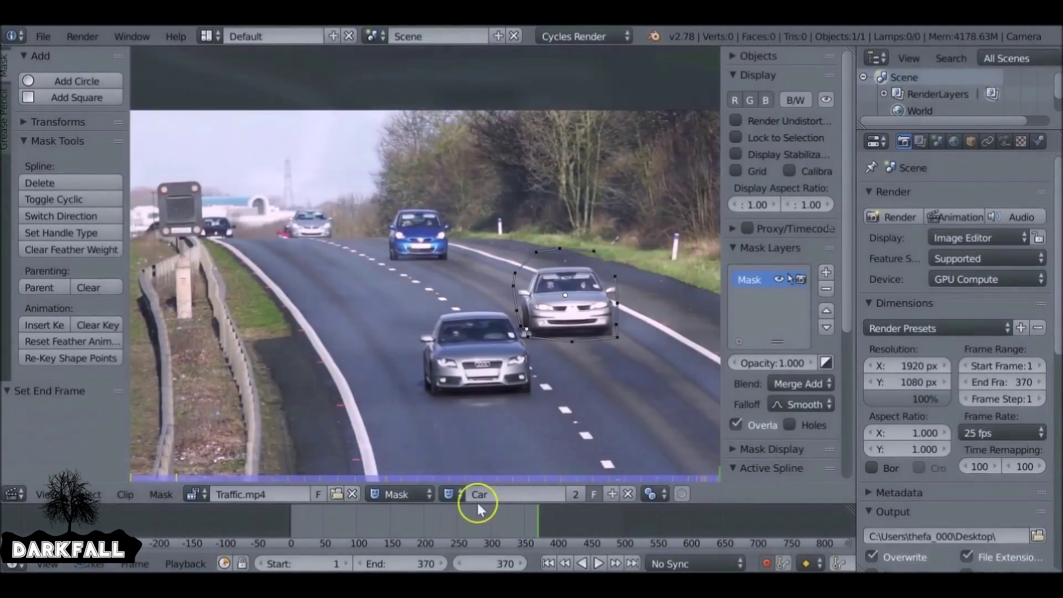
{"action": "left_click_drag", "start_coordinate": [478, 510], "coordinate": [463, 529]}
{"action": "key", "text": "alt+a"}
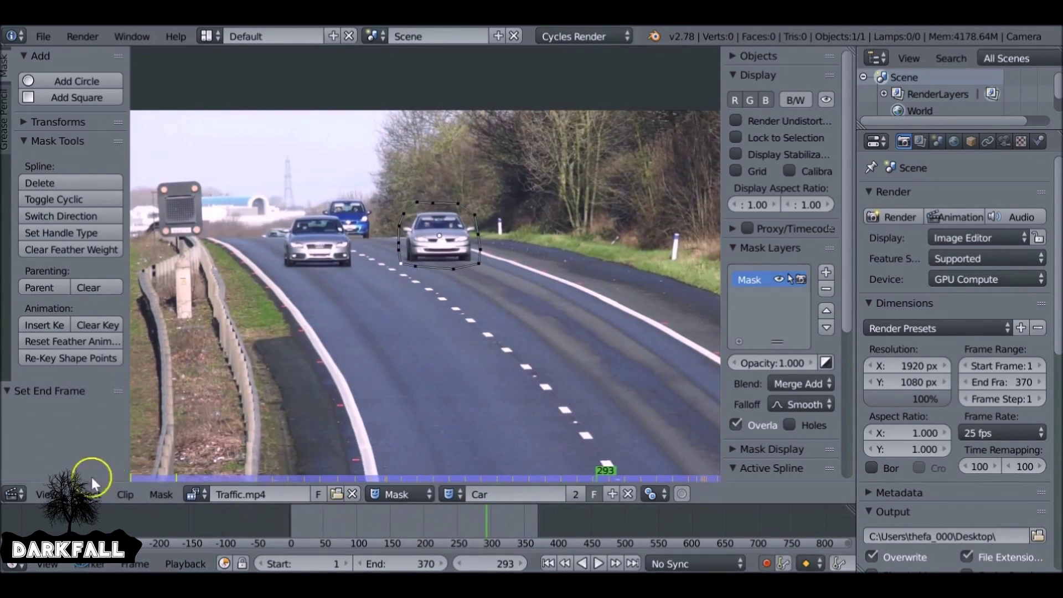
- Switch the area to the Compositor and insert a Mix node between the Movie Clip and outputs
{"action": "left_click", "coordinate": [15, 493]}
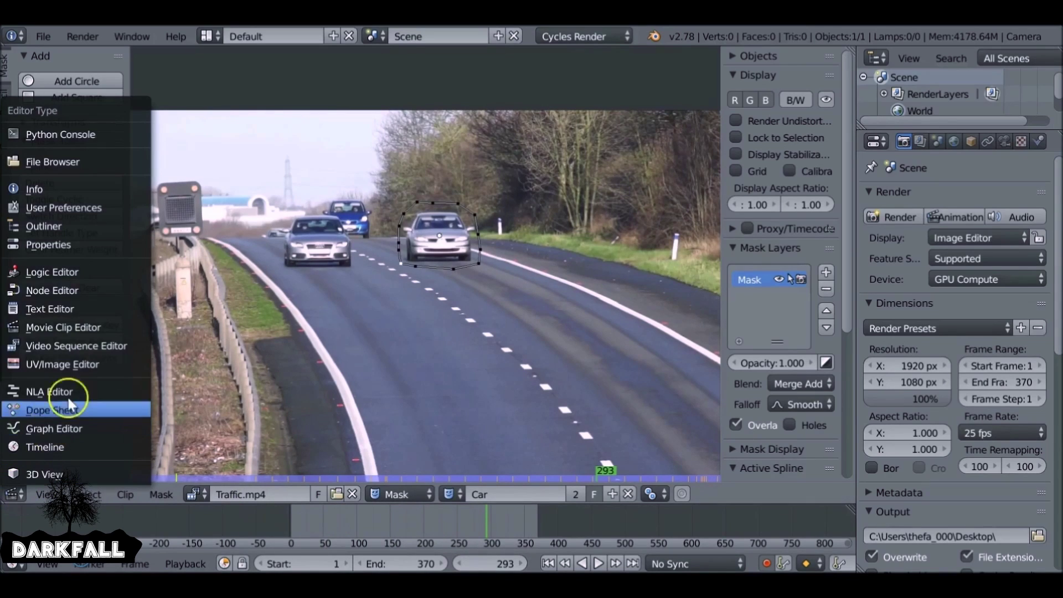
{"action": "left_click", "coordinate": [67, 291]}
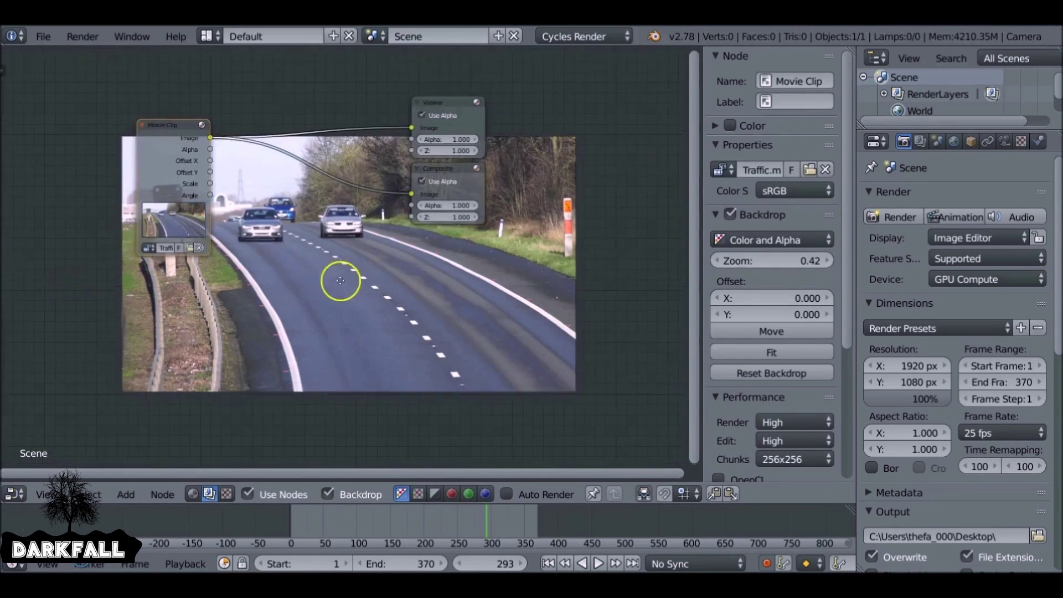
{"action": "middle_click_drag", "start_coordinate": [340, 280], "coordinate": [456, 272]}
{"action": "left_click_drag", "start_coordinate": [310, 144], "coordinate": [151, 162]}
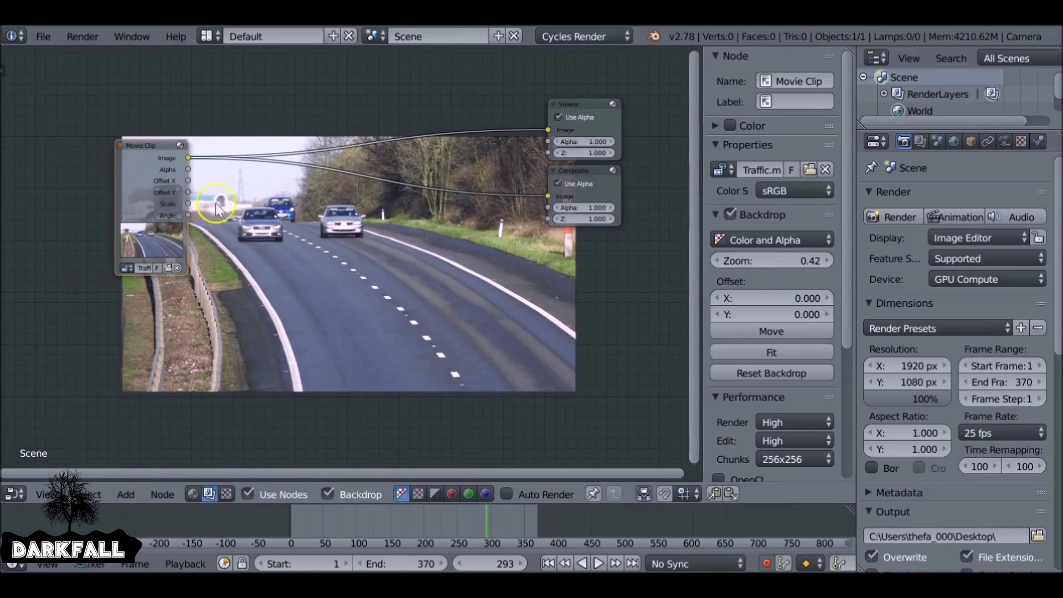
{"action": "key", "text": "shift+a"}
{"action": "mouse_move", "coordinate": [237, 233]}
{"action": "mouse_move", "coordinate": [218, 260]}
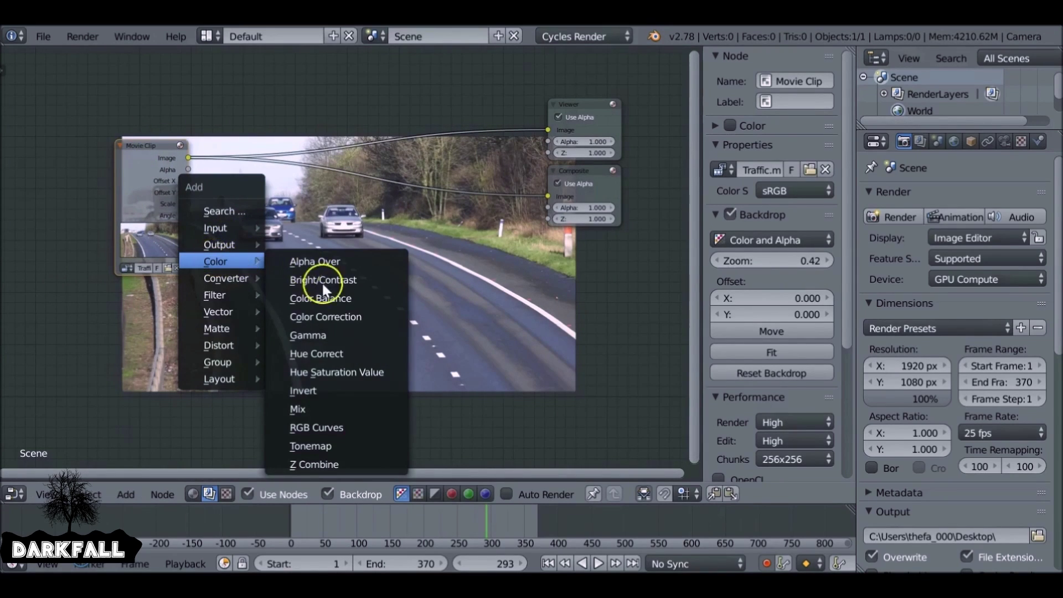
{"action": "left_click", "coordinate": [324, 405]}
{"action": "left_click", "coordinate": [354, 180]}
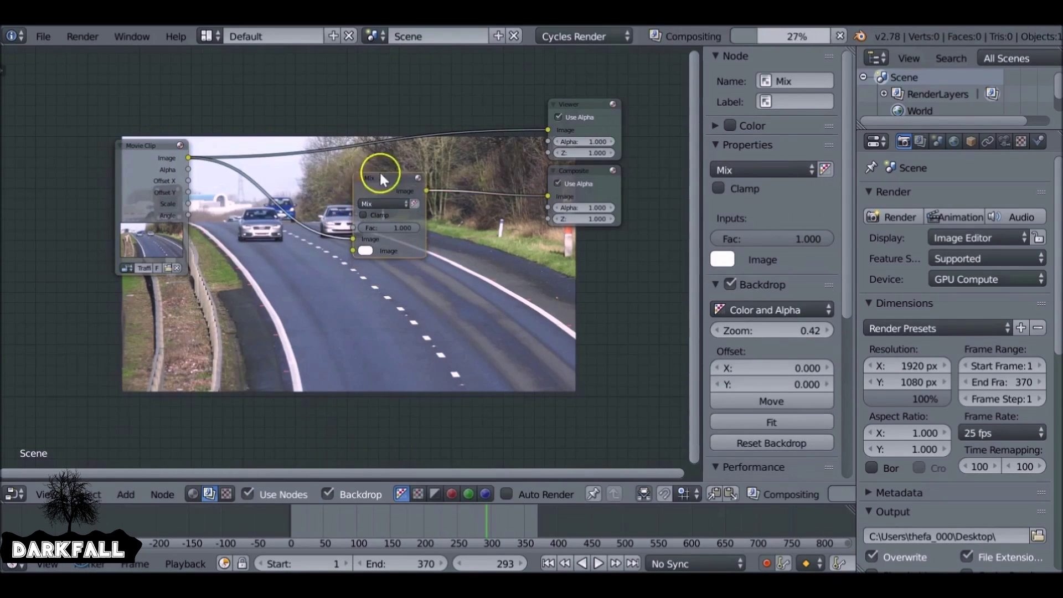
- Add an Image node loading Backplate.jpg from the TrafficRemoval Backplate folder
{"action": "key", "text": "shift+a"}
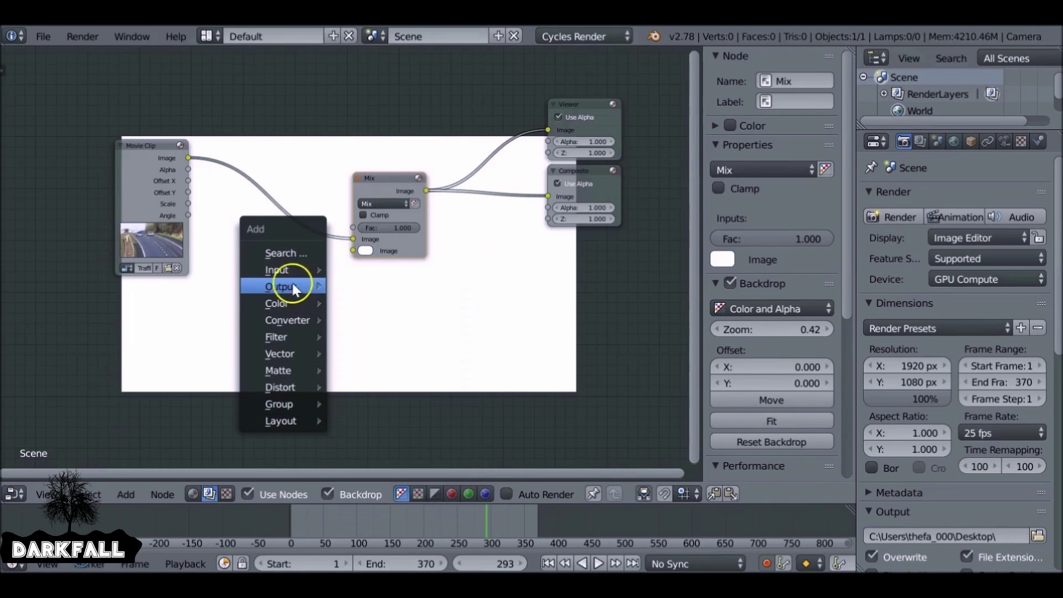
{"action": "mouse_move", "coordinate": [318, 265]}
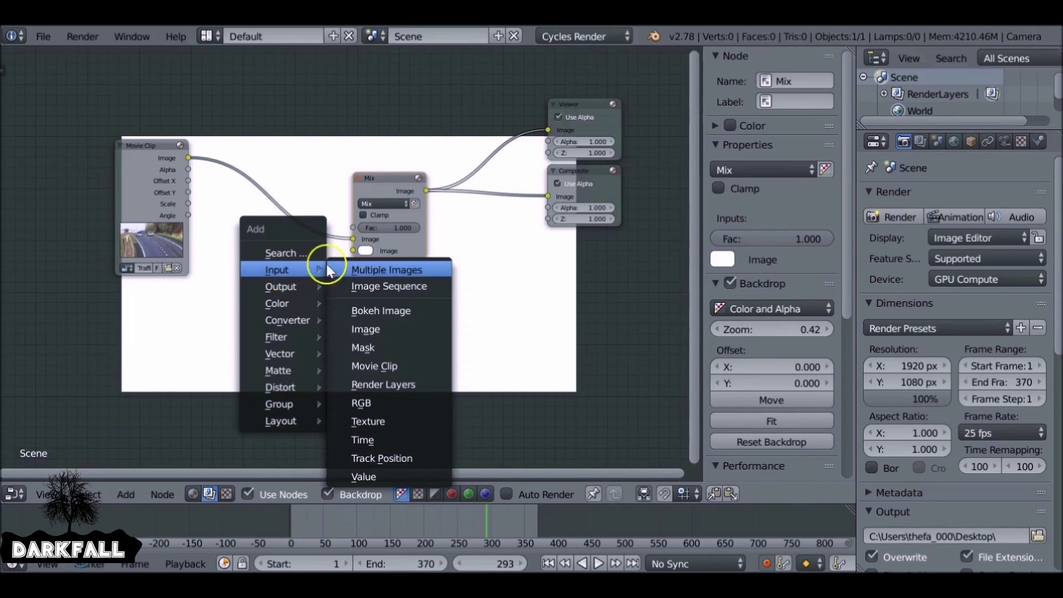
{"action": "left_click", "coordinate": [396, 329]}
{"action": "left_click", "coordinate": [155, 323]}
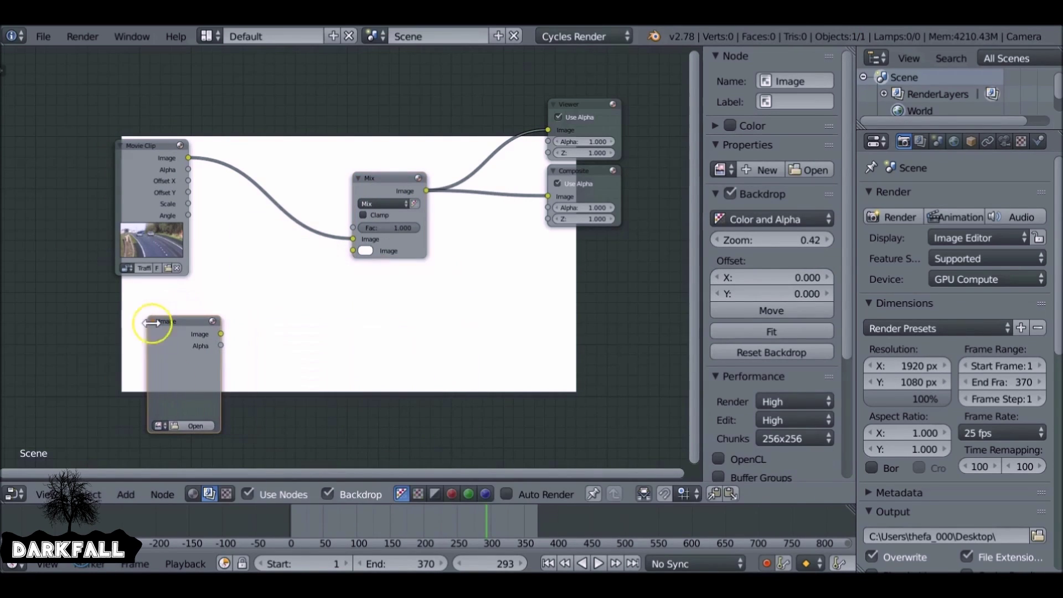
{"action": "left_click", "coordinate": [196, 420]}
{"action": "left_click", "coordinate": [44, 243]}
{"action": "double_click", "coordinate": [633, 273]}
{"action": "double_click", "coordinate": [972, 374]}
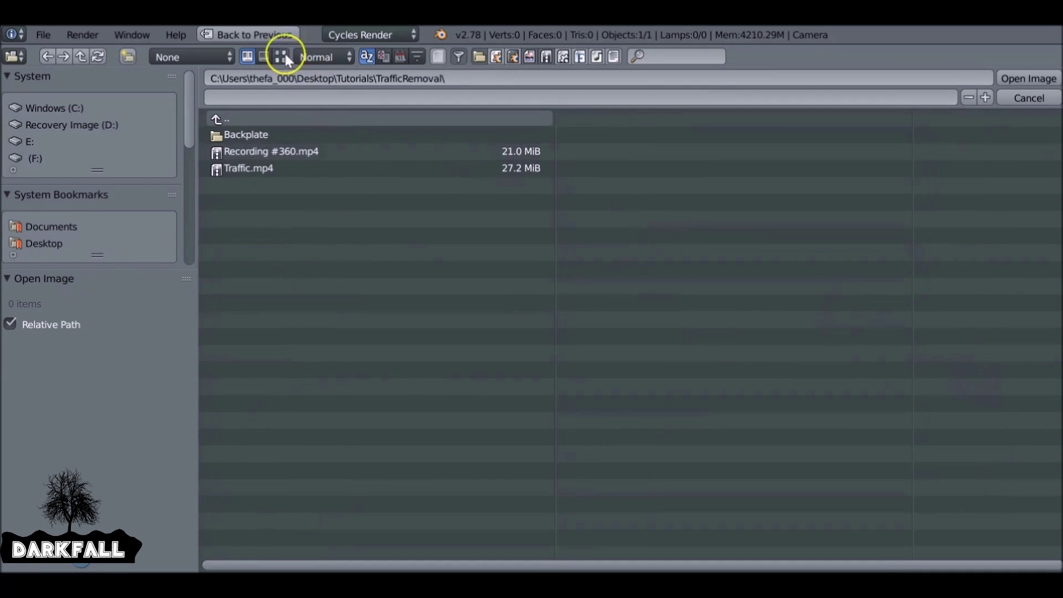
{"action": "double_click", "coordinate": [245, 135]}
{"action": "left_click", "coordinate": [261, 202]}
{"action": "left_click", "coordinate": [1028, 78]}
- Connect the backplate image to the Mix node's second Image input
{"action": "left_click_drag", "start_coordinate": [221, 334], "coordinate": [353, 250]}
{"action": "middle_click_drag", "start_coordinate": [346, 337], "coordinate": [342, 275]}
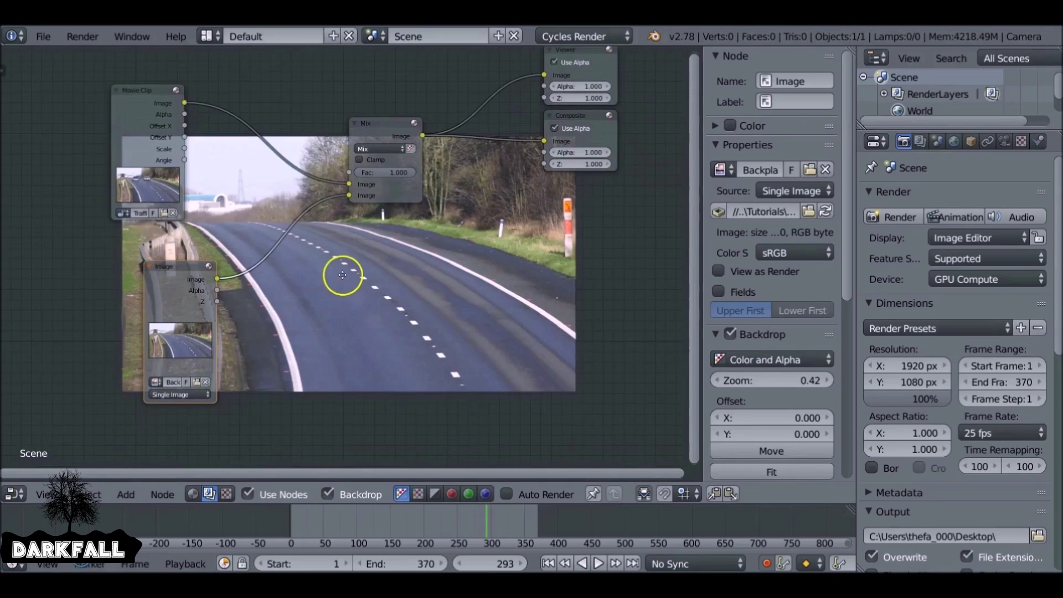
{"action": "key", "text": "shift+a"}
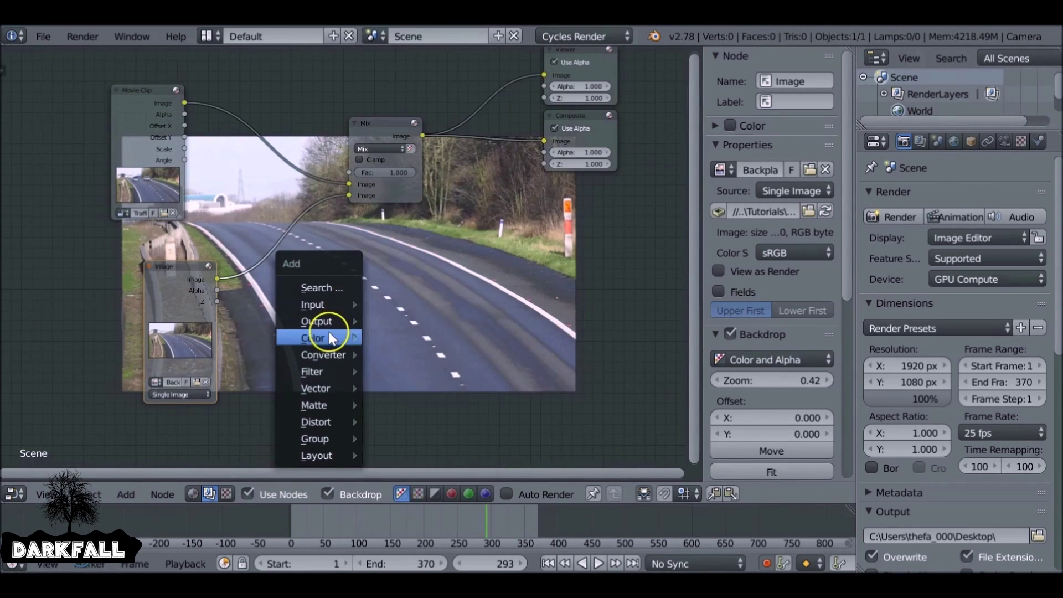
- Add a Mask node set to the Car mask and link it to the Mix factor
{"action": "mouse_move", "coordinate": [326, 306]}
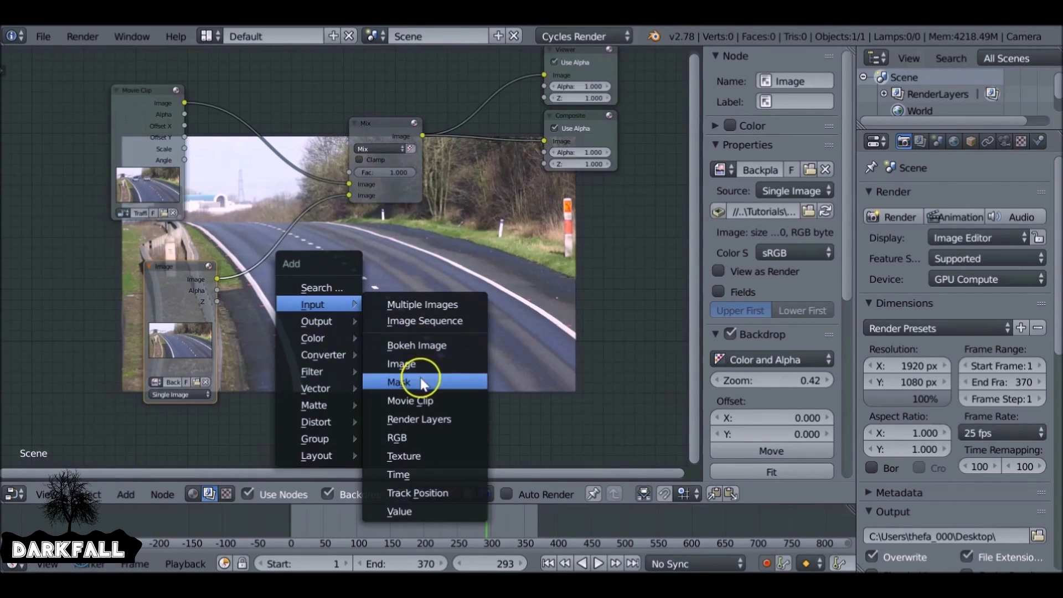
{"action": "left_click", "coordinate": [421, 381]}
{"action": "middle_click_drag", "start_coordinate": [251, 268], "coordinate": [245, 426]}
{"action": "scroll", "coordinate": [245, 426], "scroll_direction": "up", "scroll_amount": 1}
{"action": "left_click_drag", "start_coordinate": [220, 166], "coordinate": [378, 381]}
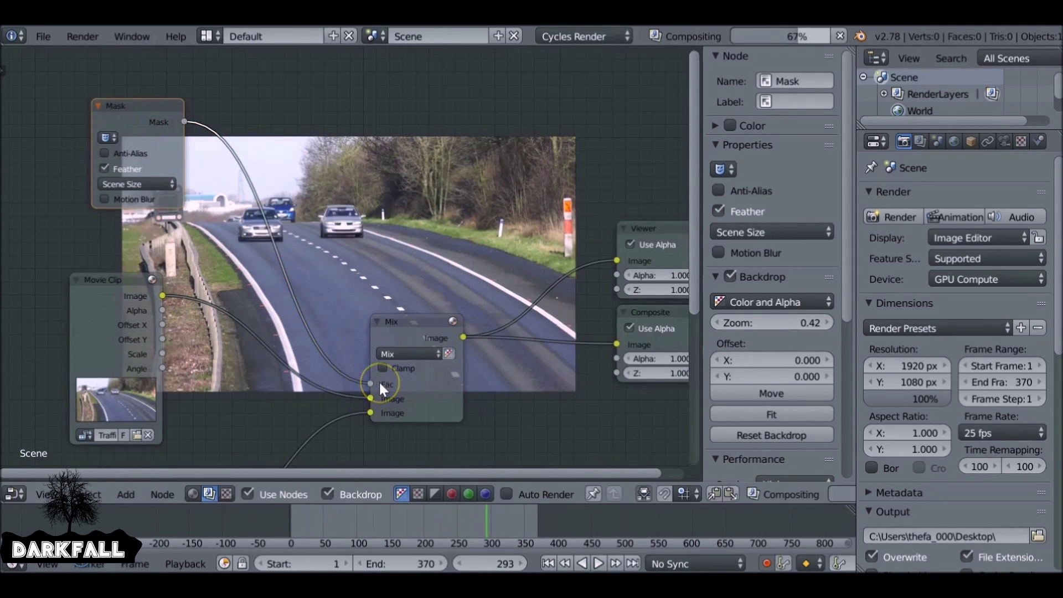
{"action": "left_click", "coordinate": [413, 332]}
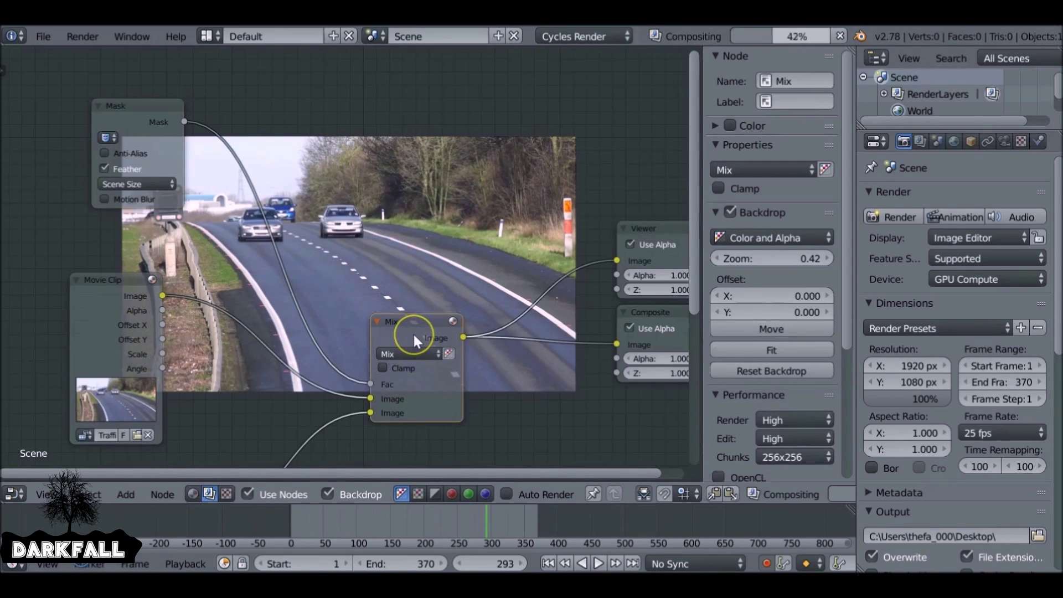
{"action": "left_click", "coordinate": [106, 138]}
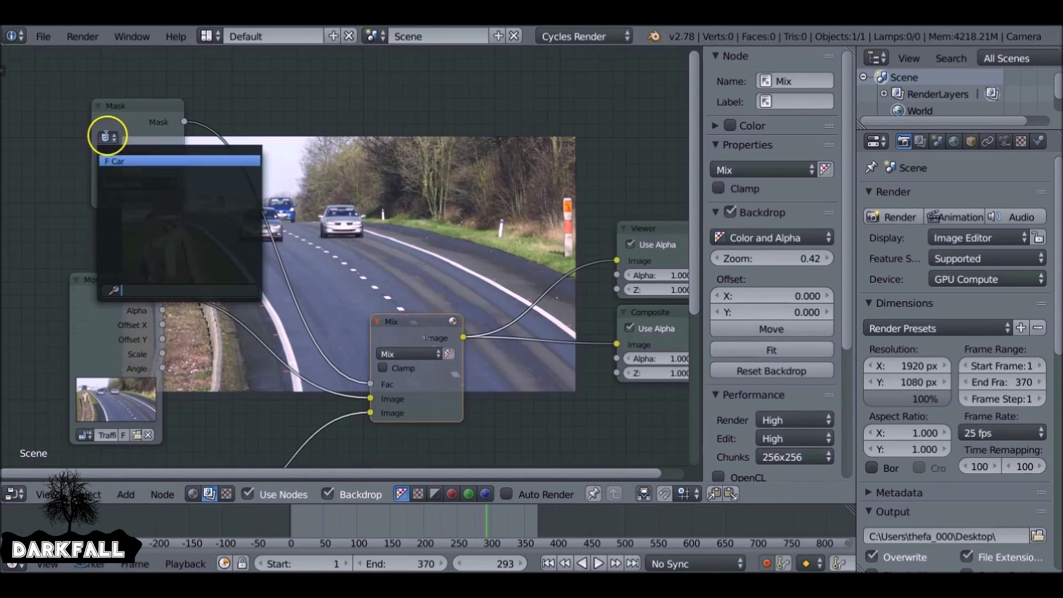
{"action": "left_click", "coordinate": [136, 162]}
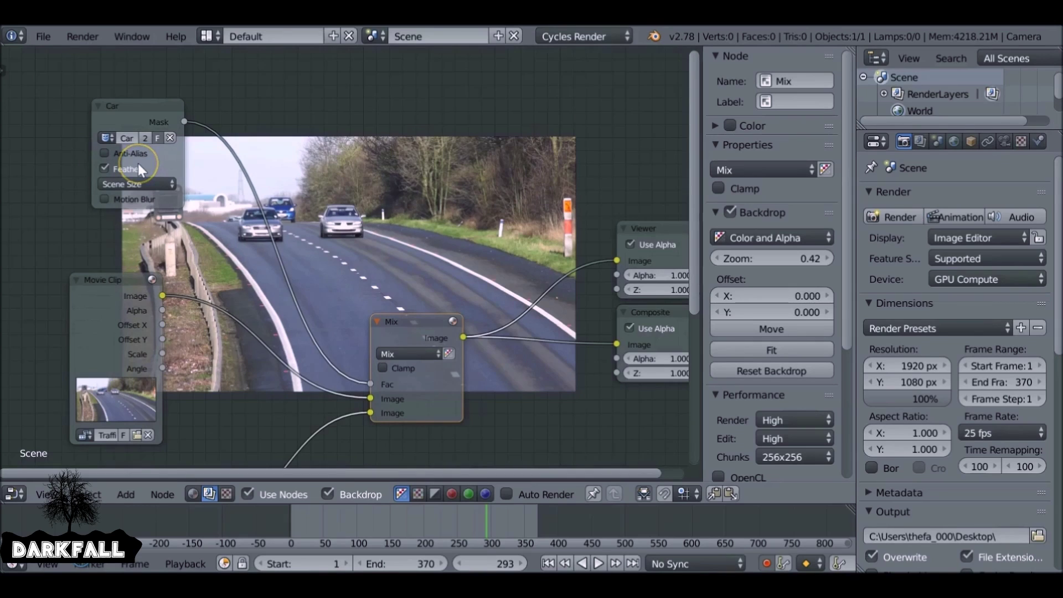
{"action": "left_click", "coordinate": [413, 316]}
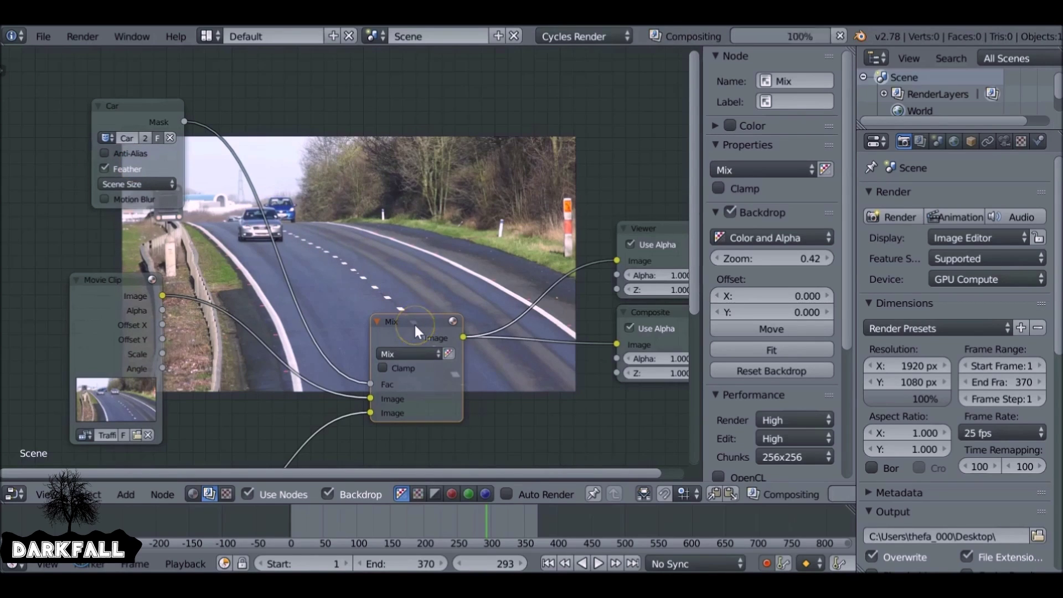
- Insert an Invert node into the mask-to-factor link and check the result at frame 43
{"action": "key", "text": "shift+a"}
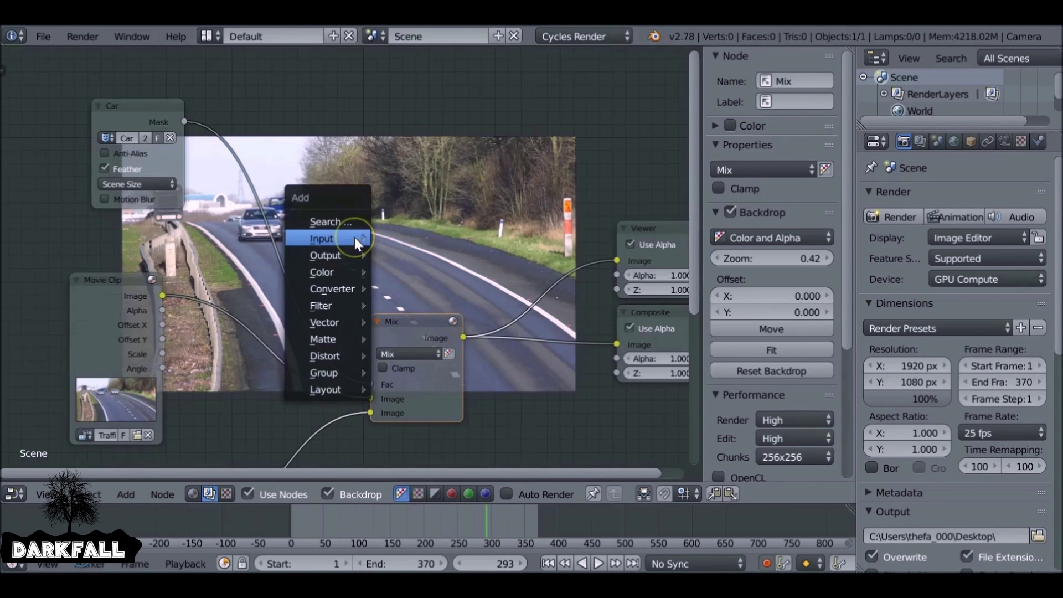
{"action": "mouse_move", "coordinate": [328, 277]}
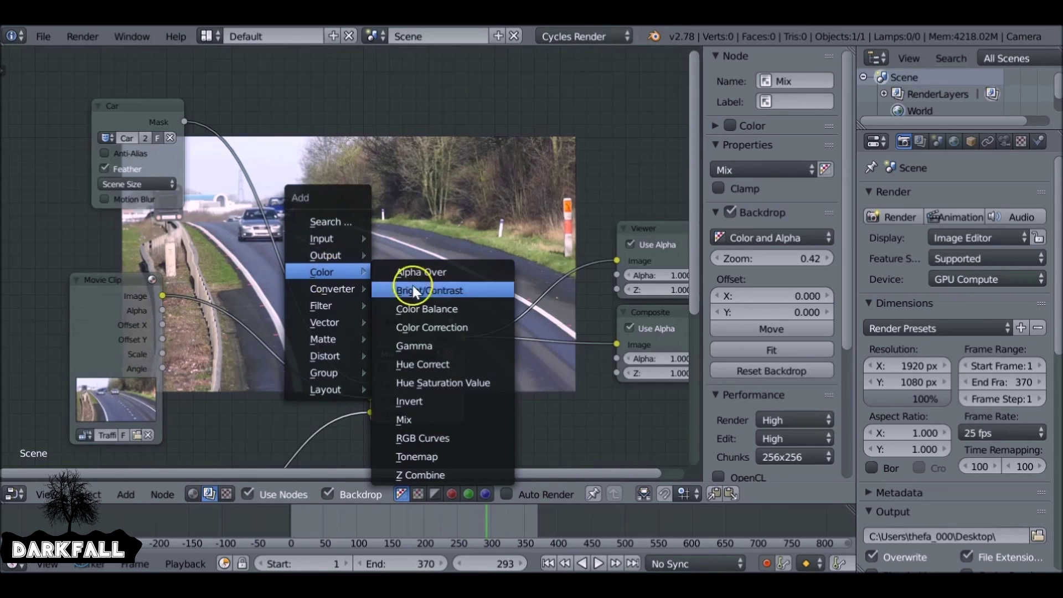
{"action": "left_click", "coordinate": [408, 401]}
{"action": "left_click", "coordinate": [228, 145]}
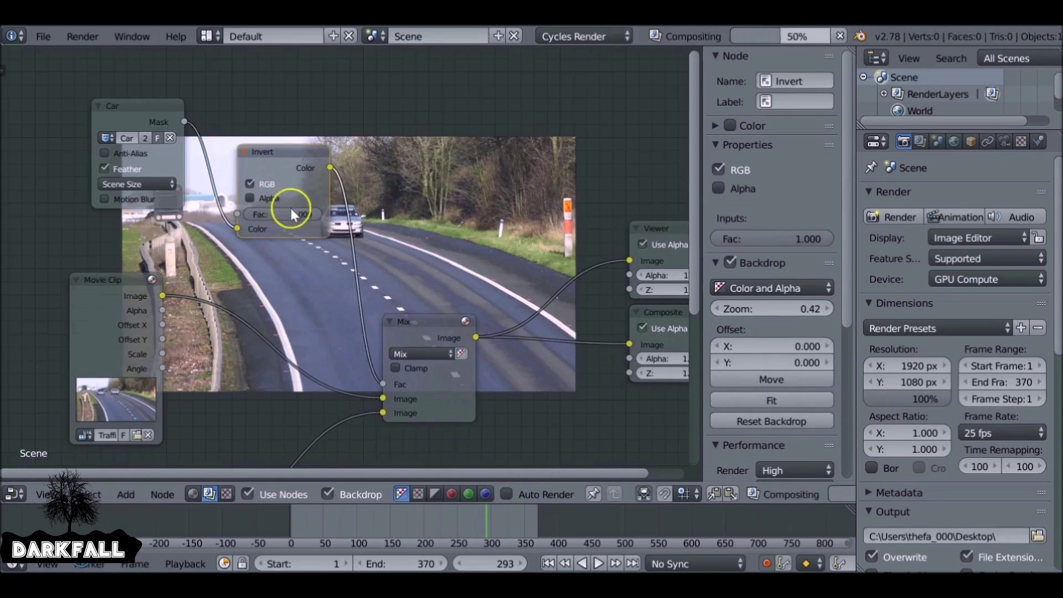
{"action": "middle_click_drag", "start_coordinate": [291, 208], "coordinate": [141, 295]}
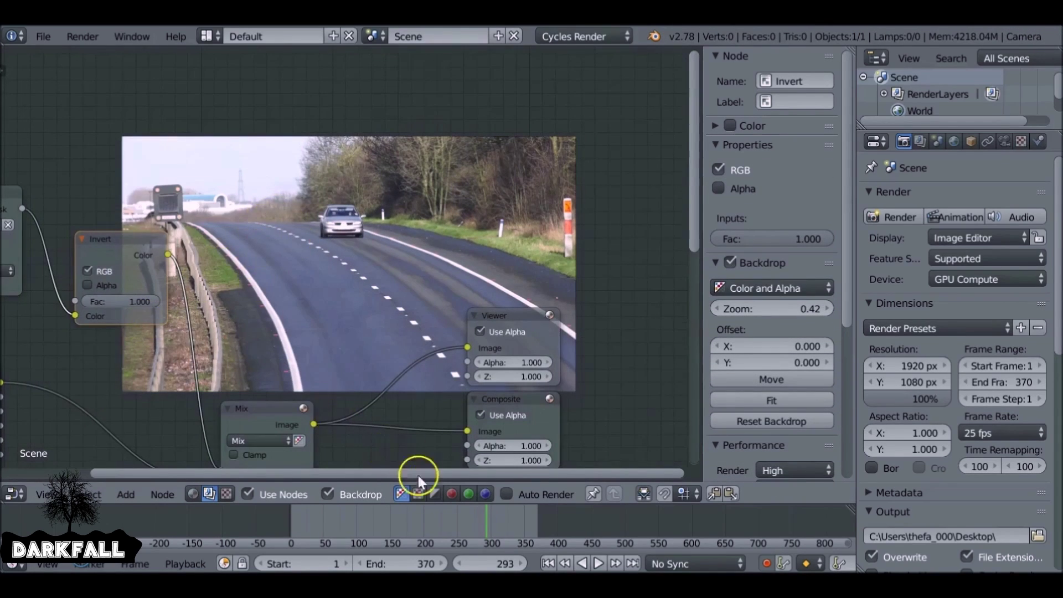
{"action": "left_click", "coordinate": [319, 522]}
- Scrub through the clip's frames to check that only one car remains over the empty road
{"action": "left_click_drag", "start_coordinate": [319, 522], "coordinate": [359, 520]}
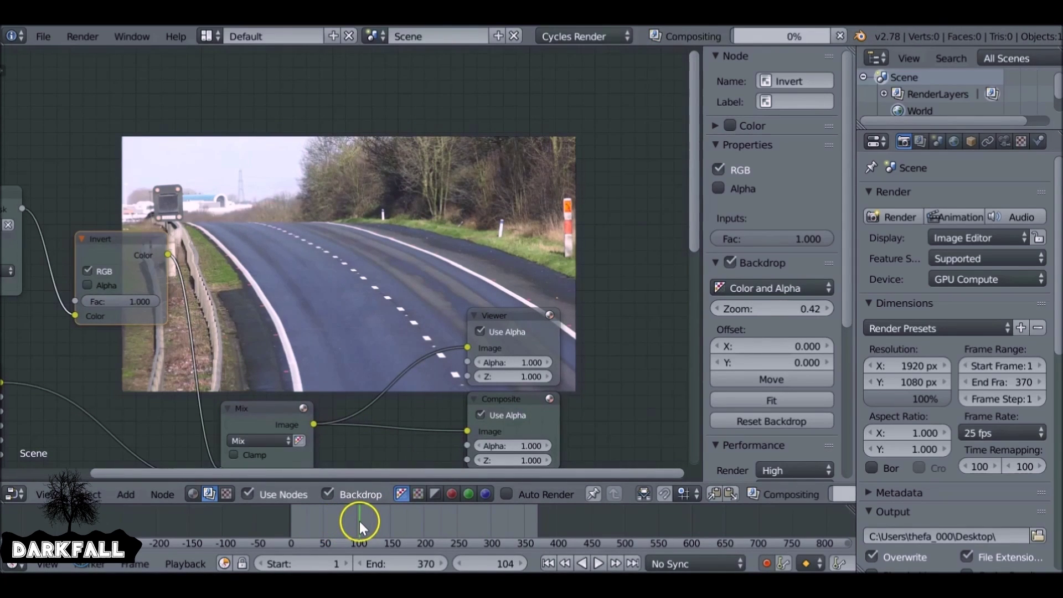
{"action": "middle_click_drag", "start_coordinate": [260, 356], "coordinate": [340, 165]}
{"action": "middle_click_drag", "start_coordinate": [388, 443], "coordinate": [389, 408]}
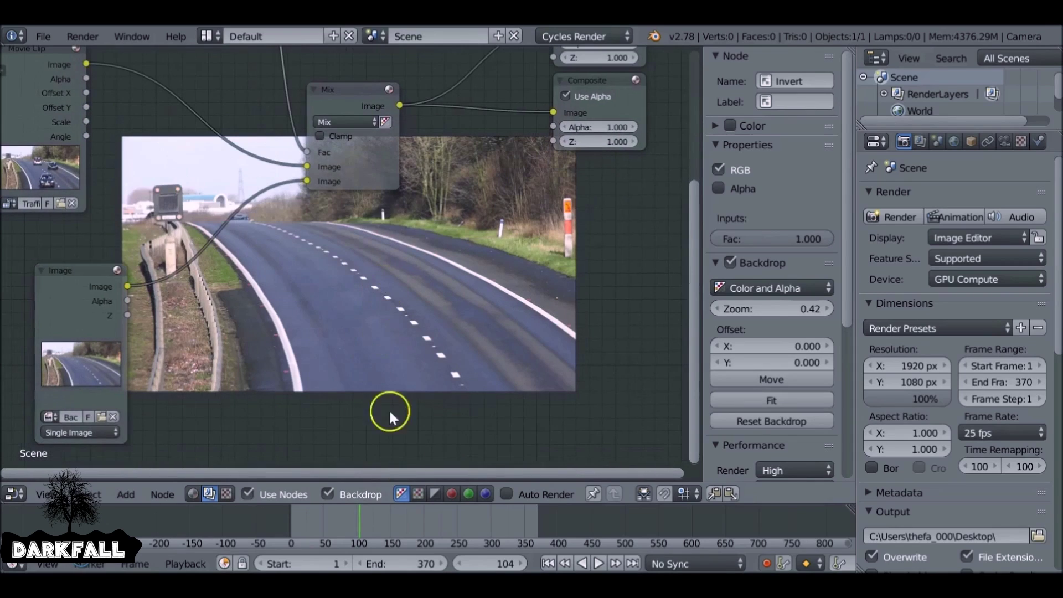
{"action": "left_click_drag", "start_coordinate": [397, 519], "coordinate": [530, 521]}
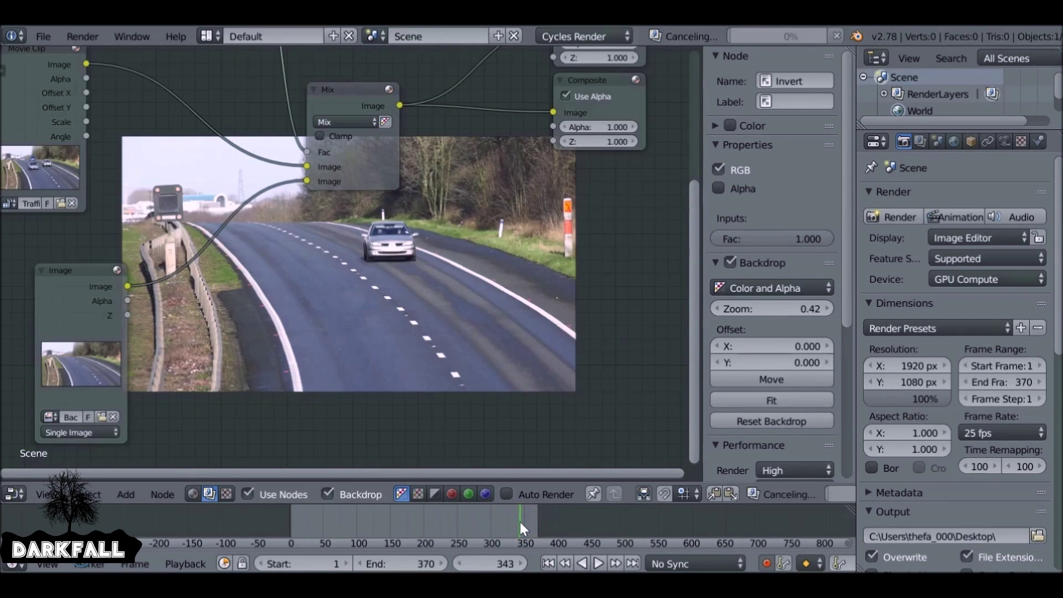
- Go to frame 358 and show the Mix node's result on the backdrop
{"action": "left_click", "coordinate": [66, 105]}
{"action": "scroll", "coordinate": [130, 99], "scroll_direction": "down", "scroll_amount": 2}
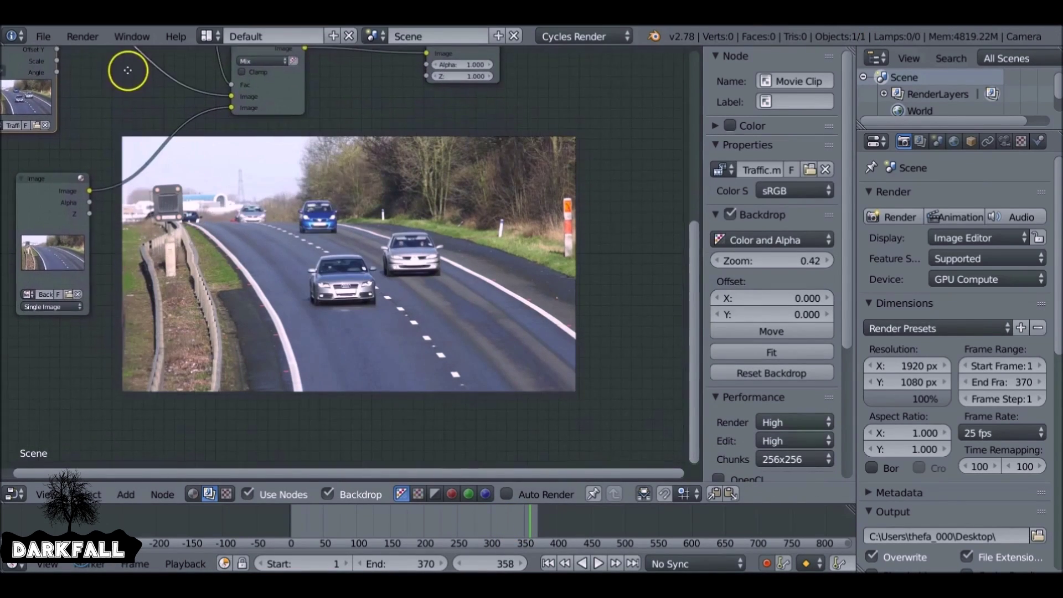
{"action": "middle_click_drag", "start_coordinate": [82, 184], "coordinate": [19, 205]}
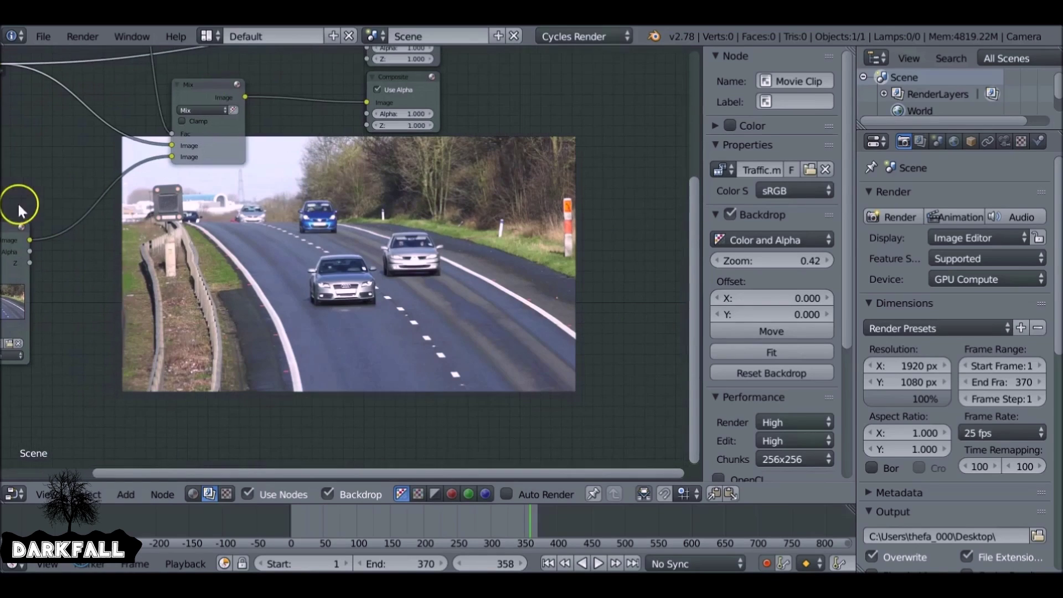
{"action": "left_click", "coordinate": [208, 84], "text": "ctrl+shift"}
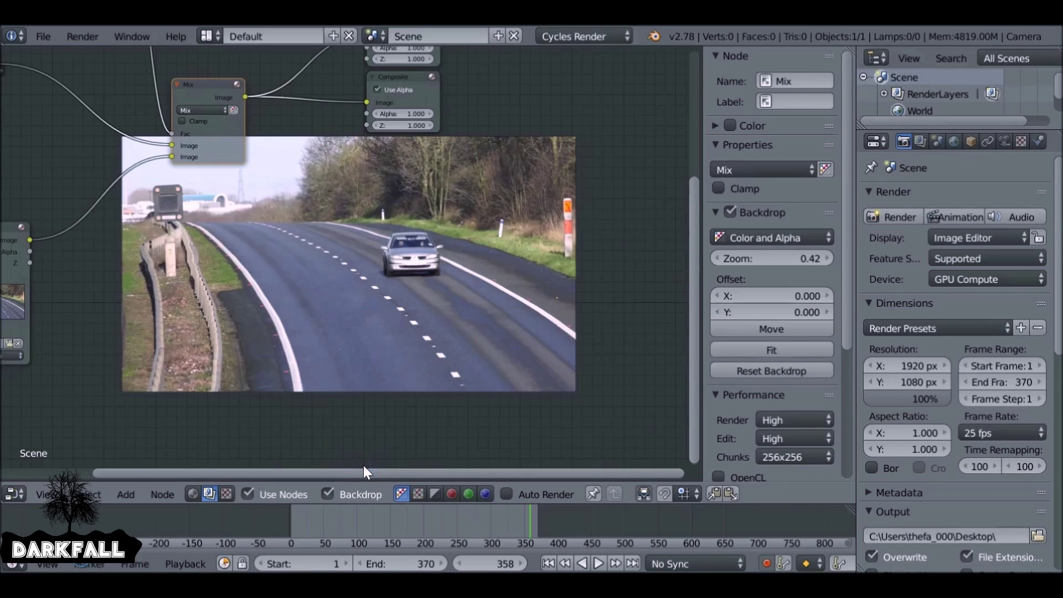
{"action": "left_click", "coordinate": [123, 118]}
- Confirm the render output path stays set to the Desktop folder
{"action": "left_click", "coordinate": [377, 270]}
{"action": "scroll", "coordinate": [946, 360], "scroll_direction": "down", "scroll_amount": 8}
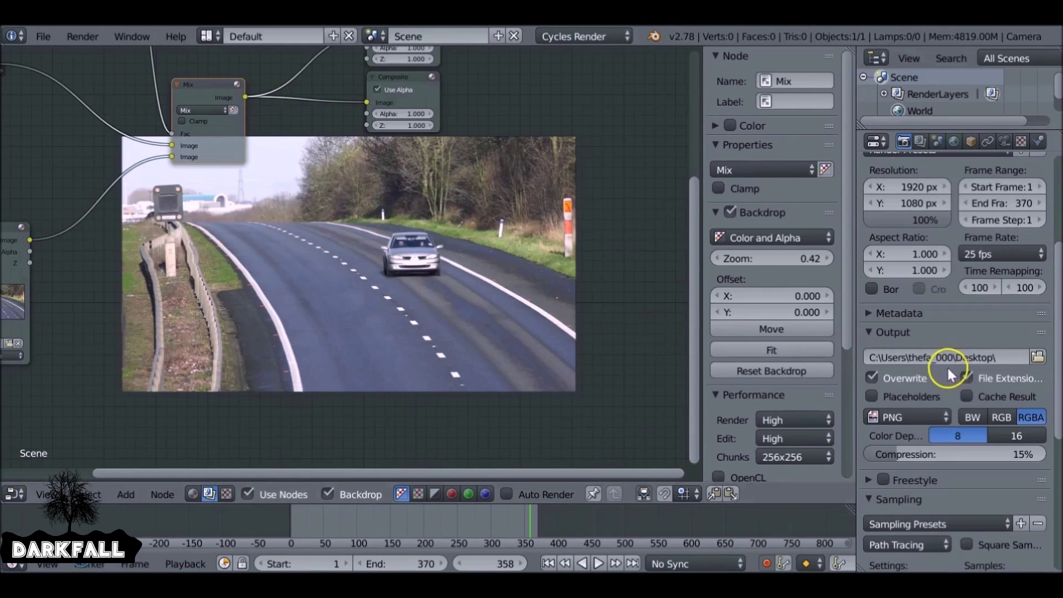
{"action": "left_click", "coordinate": [1037, 355]}
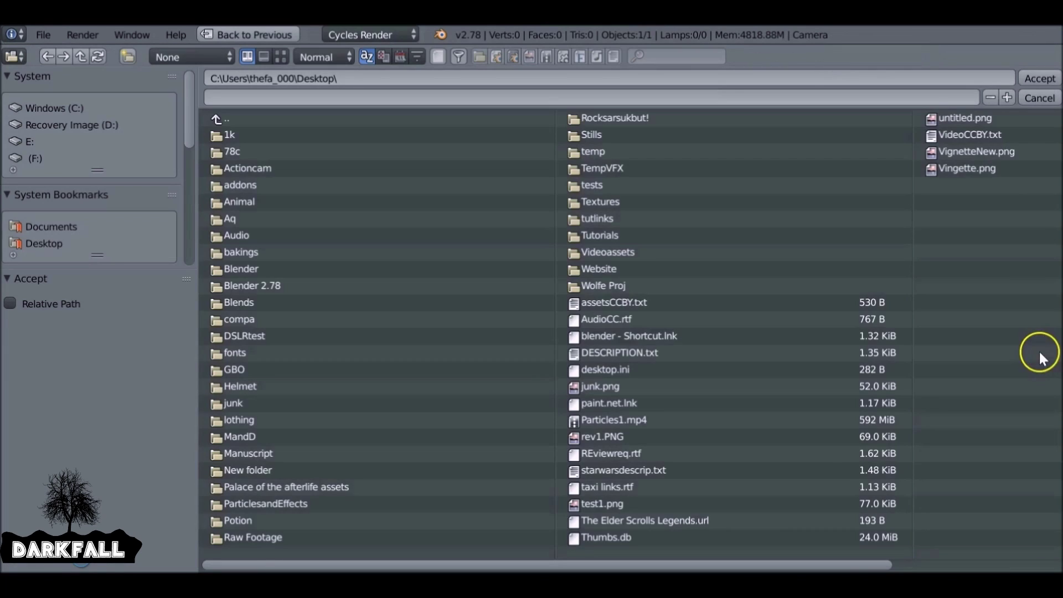
{"action": "left_click", "coordinate": [1030, 100]}
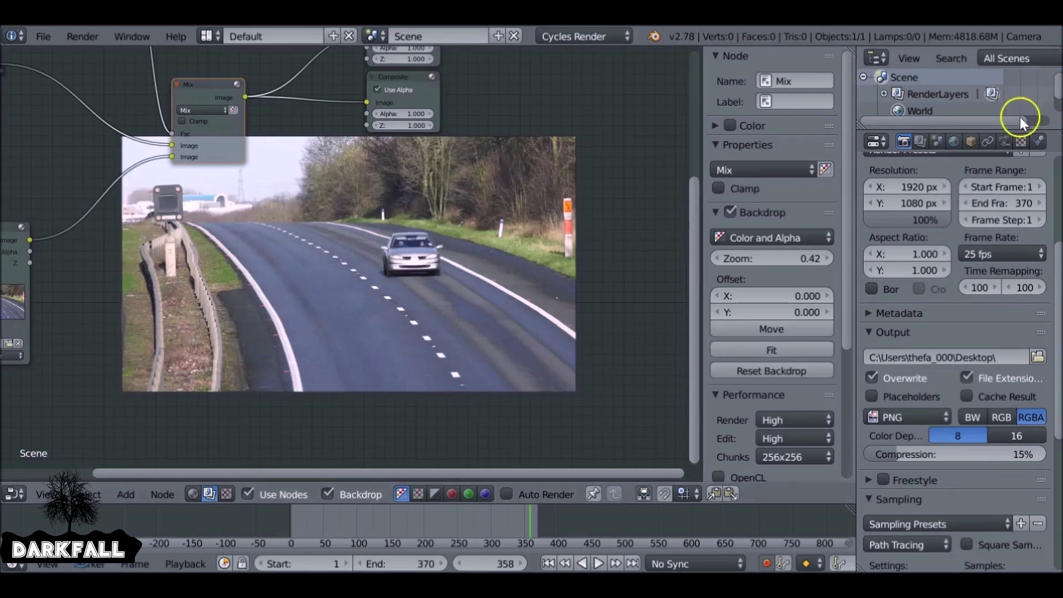
- Switch the output file format from PNG to H.264 video
{"action": "left_click", "coordinate": [905, 414]}
{"action": "left_click", "coordinate": [880, 342]}
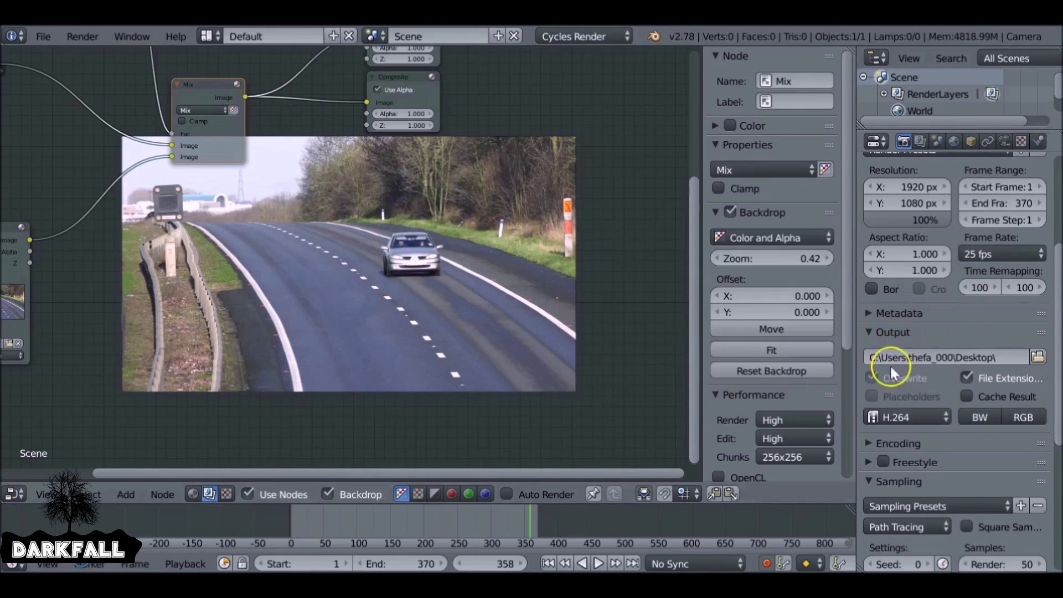
{"action": "scroll", "coordinate": [882, 389], "scroll_direction": "down", "scroll_amount": 1}
{"action": "scroll", "coordinate": [883, 389], "scroll_direction": "down", "scroll_amount": 1}
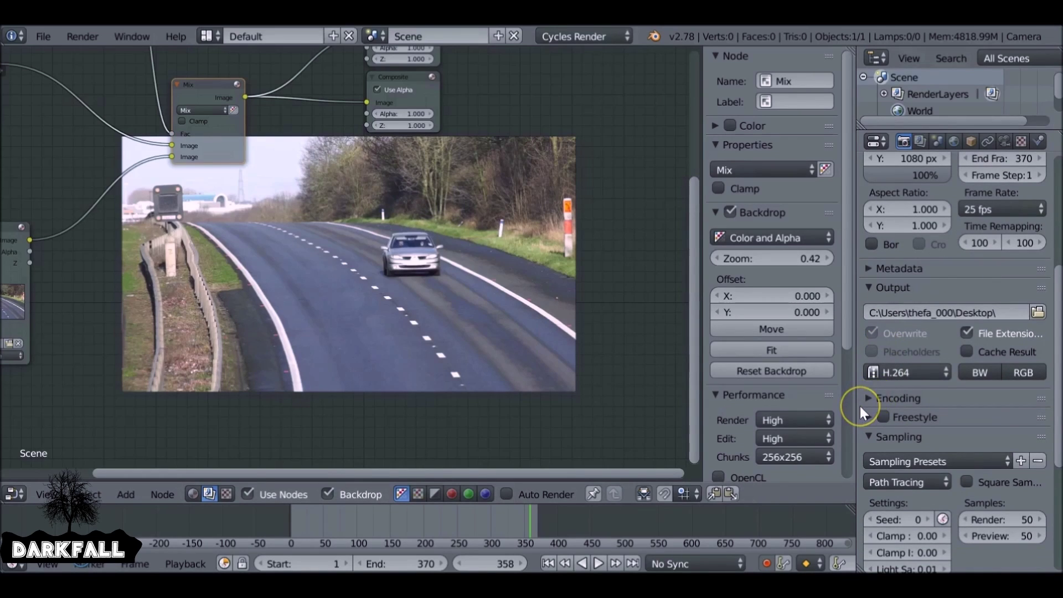
{"action": "scroll", "coordinate": [859, 406], "scroll_direction": "down", "scroll_amount": 7}
{"action": "scroll", "coordinate": [877, 390], "scroll_direction": "up", "scroll_amount": 14}
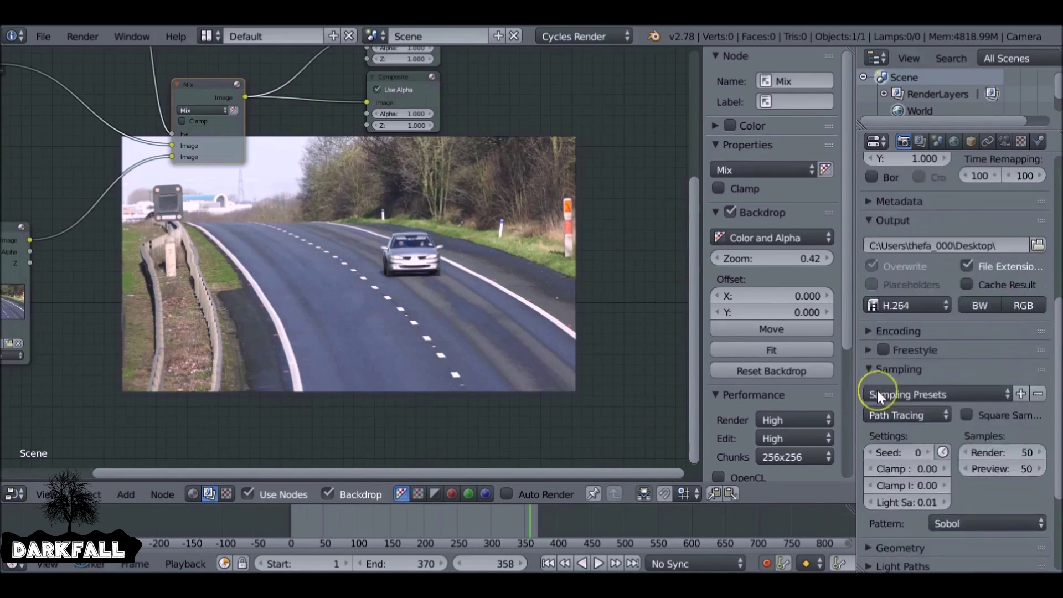
{"action": "scroll", "coordinate": [876, 390], "scroll_direction": "up", "scroll_amount": 1}
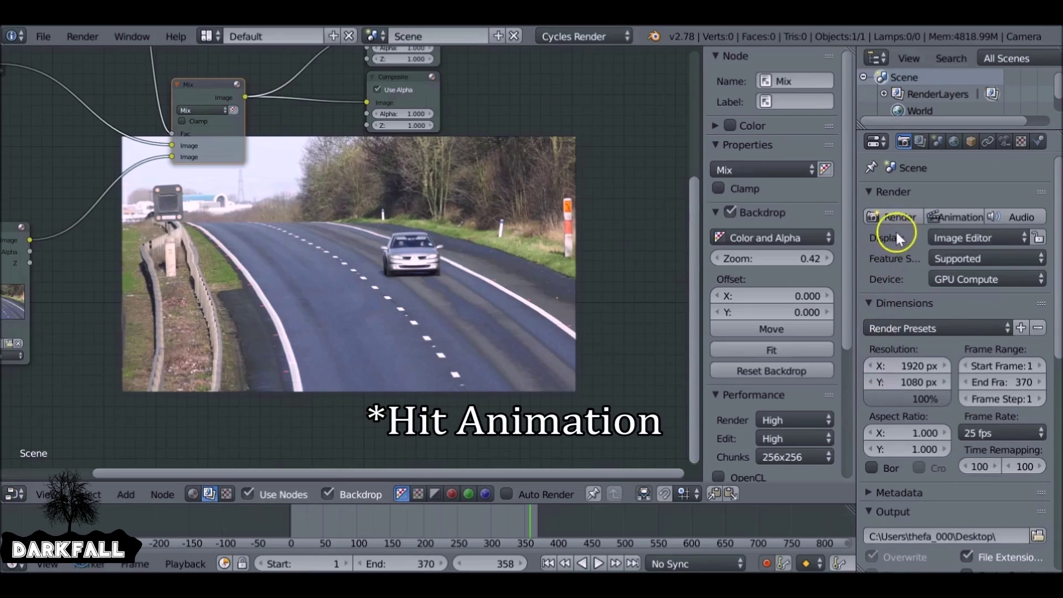